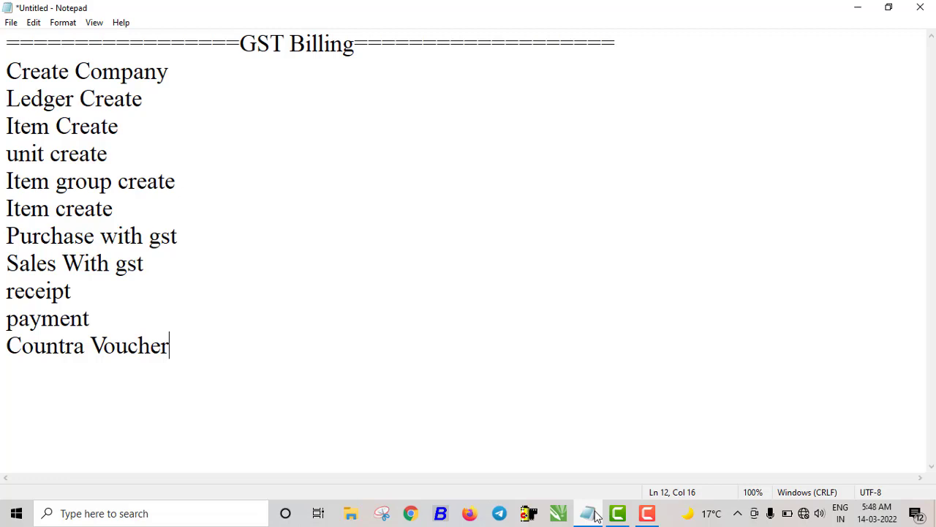
# - Write a 'GST Billing' heading and topic list from Create Company to Countra Voucher in Notepad
pyautogui.click(934, 522)
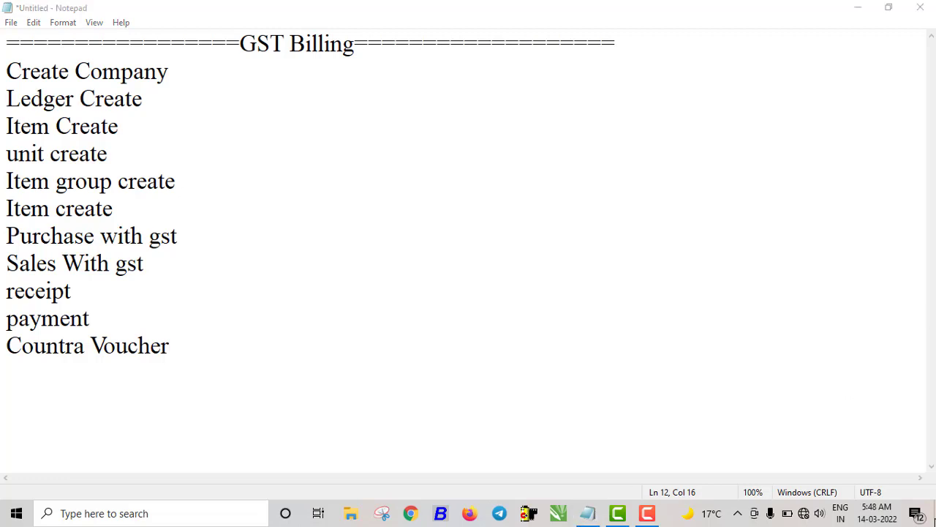
# - Minimize Notepad and launch TallyPrime from its desktop icon
pyautogui.click(858, 7)
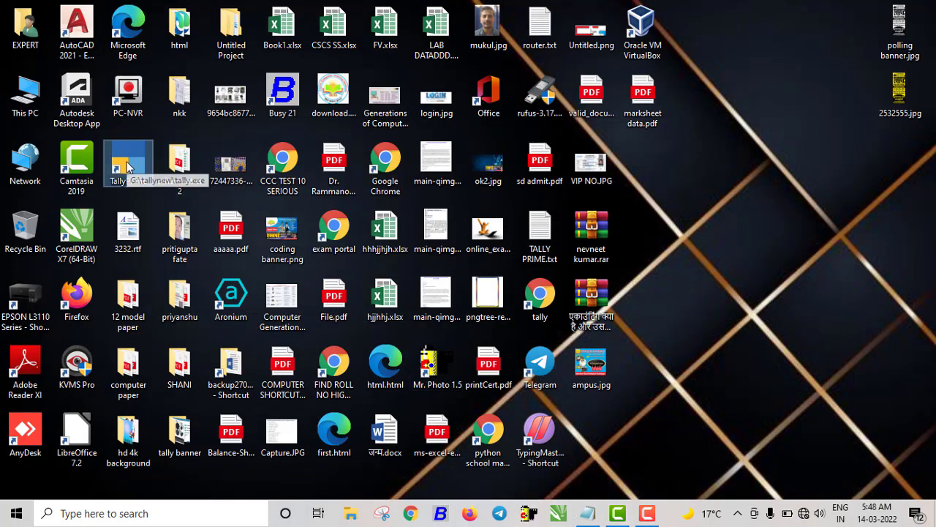
pyautogui.doubleClick(128, 167)
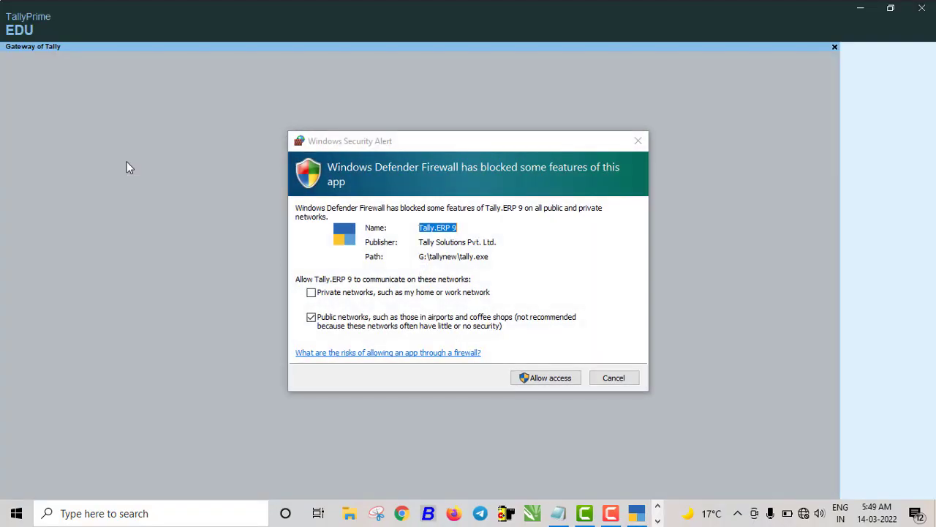
# - Allow TallyPrime through the firewall and continue in Educational Mode
pyautogui.click(550, 380)
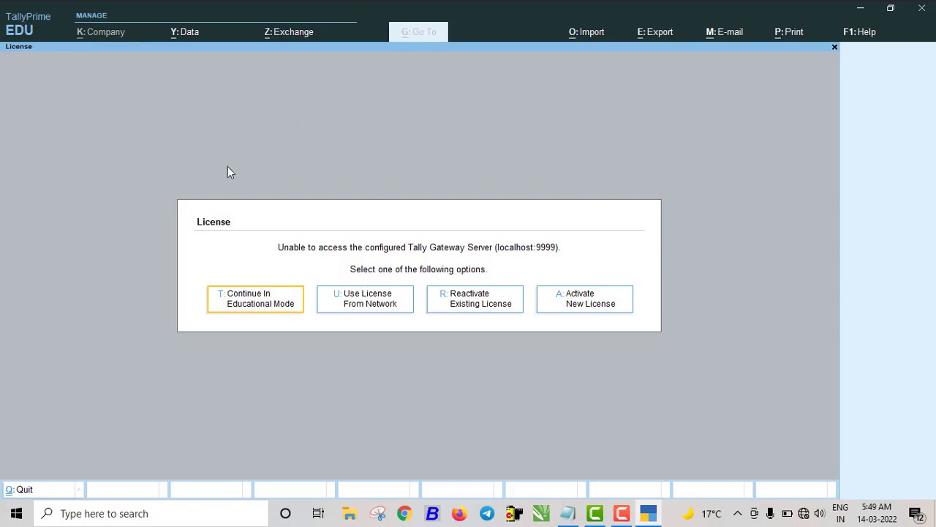
pyautogui.click(267, 306)
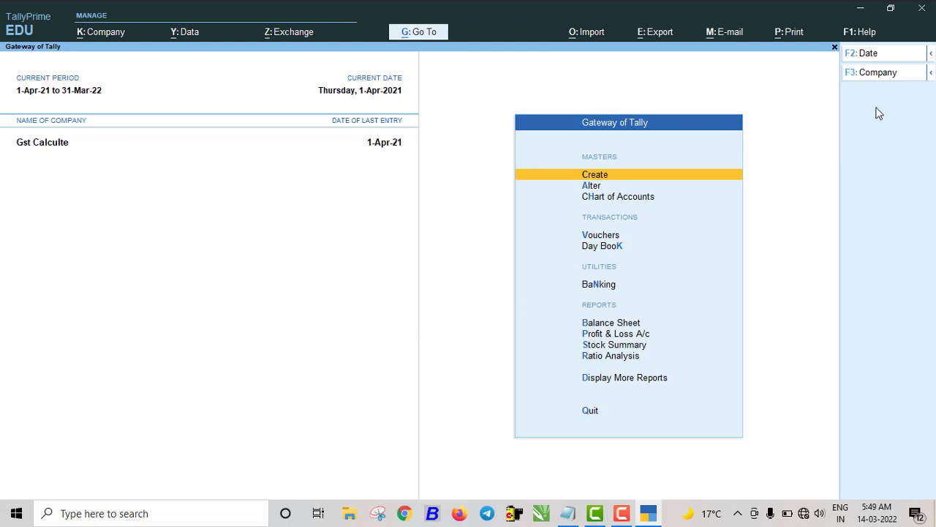
# - Shut the Gst Calculte company and choose Create Company from the company list
pyautogui.click(859, 76)
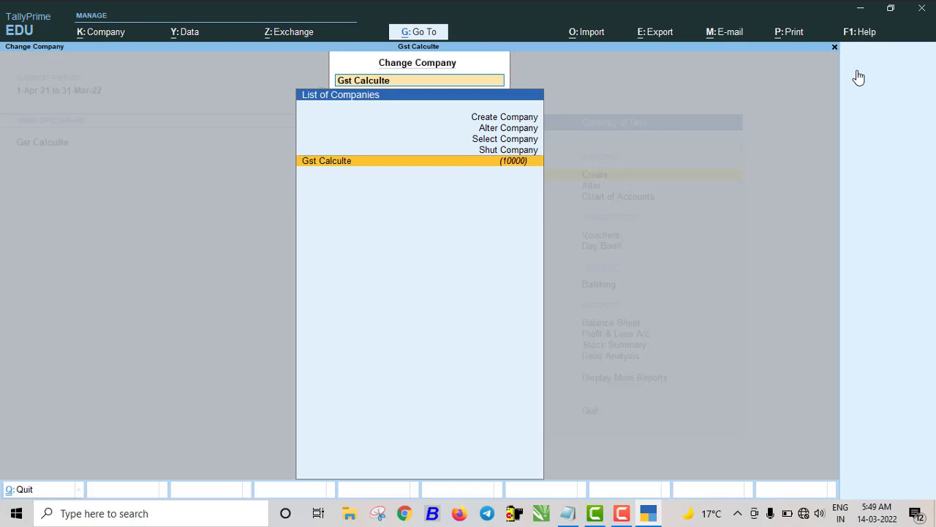
pyautogui.press('Up')
pyautogui.press('Return')
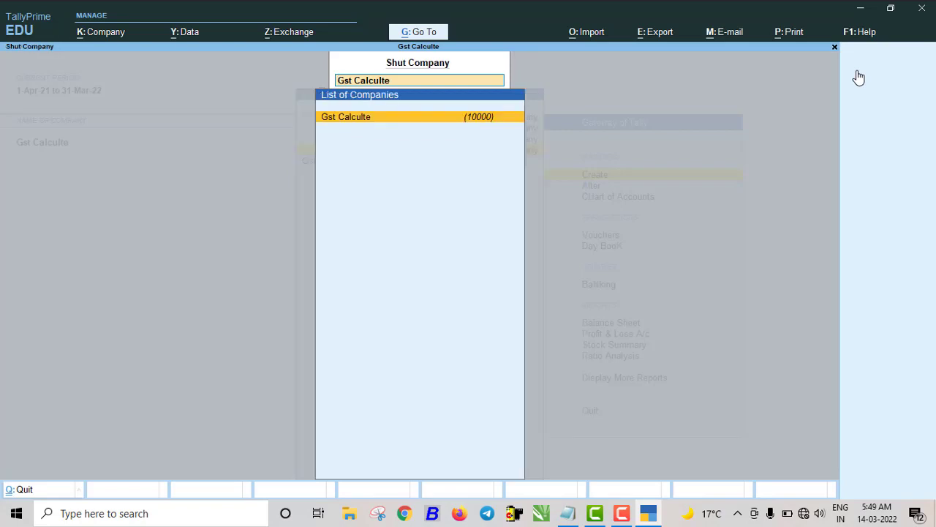
pyautogui.press('Return')
pyautogui.press('Return')
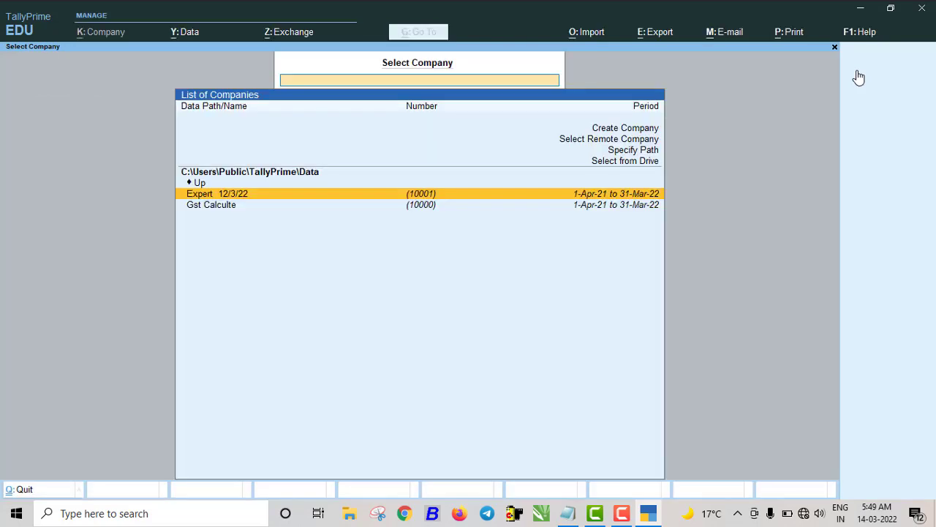
pyautogui.press('Up')
pyautogui.press('Up')
pyautogui.press('Up')
pyautogui.press('Up')
pyautogui.press('Up')
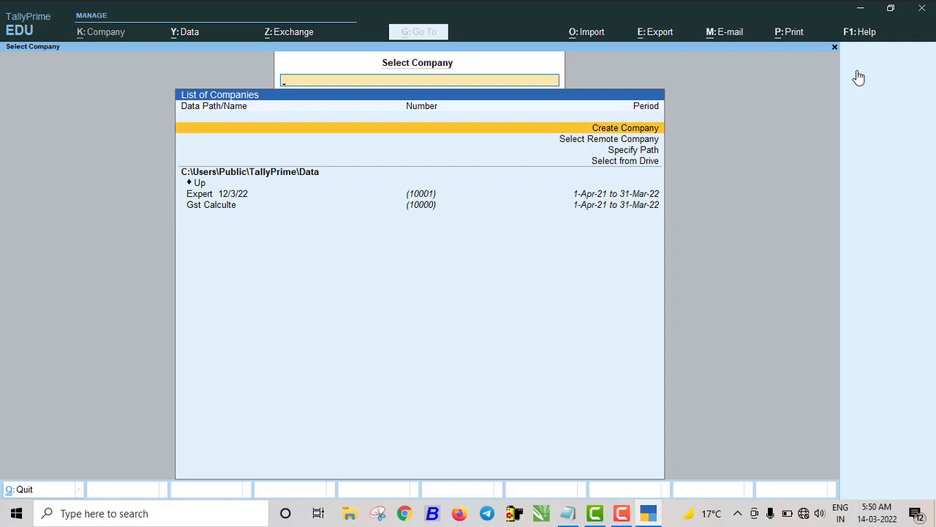
pyautogui.press('Return')
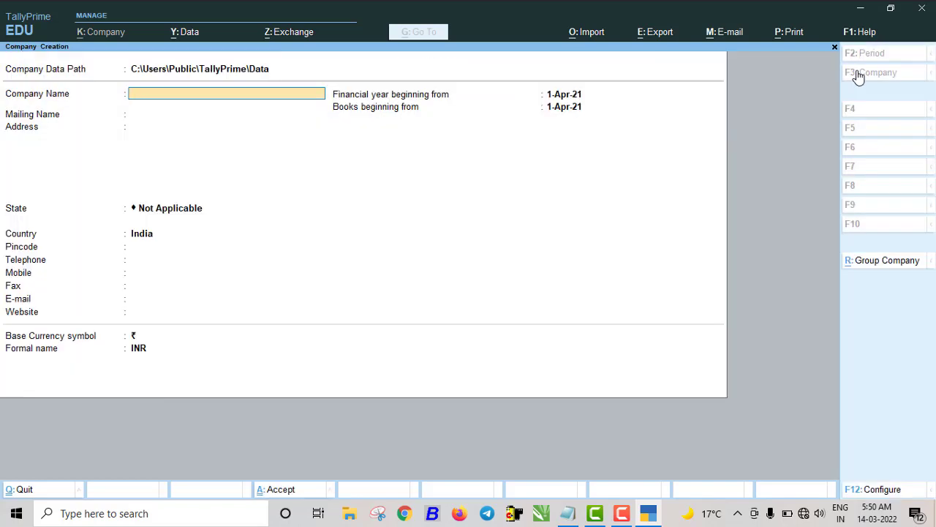
# - Name the company 'Expert Computer Training Institute' and enter its two address lines
pyautogui.write('Expert Computer Train')
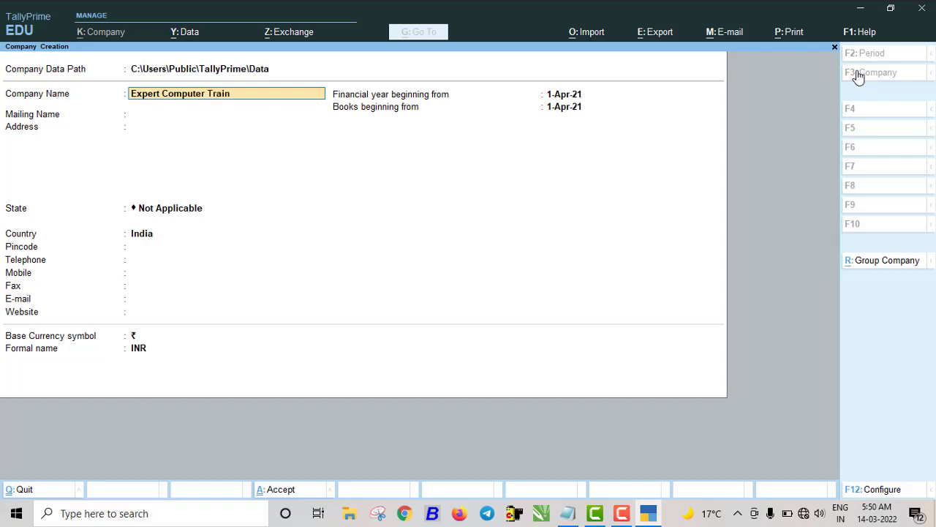
pyautogui.write('ing Institute')
pyautogui.press('Return')
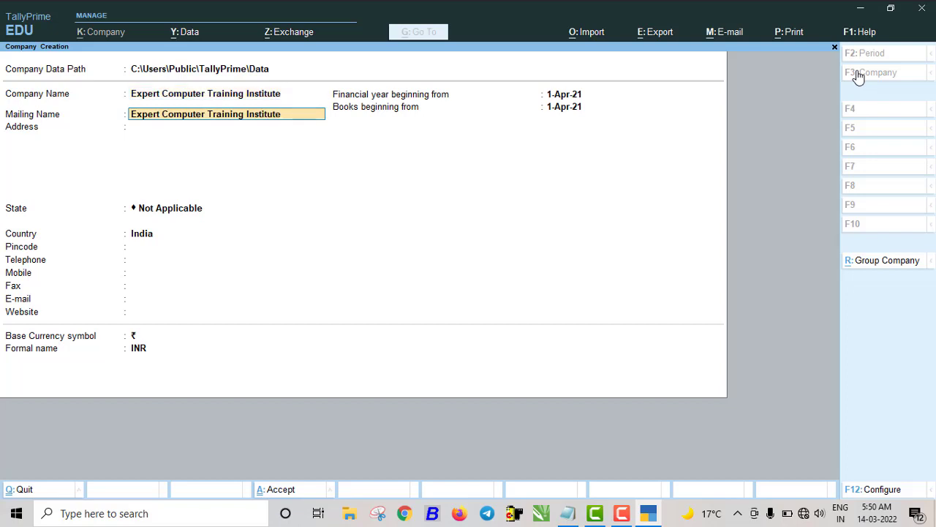
pyautogui.press('Return')
pyautogui.write('Kath')
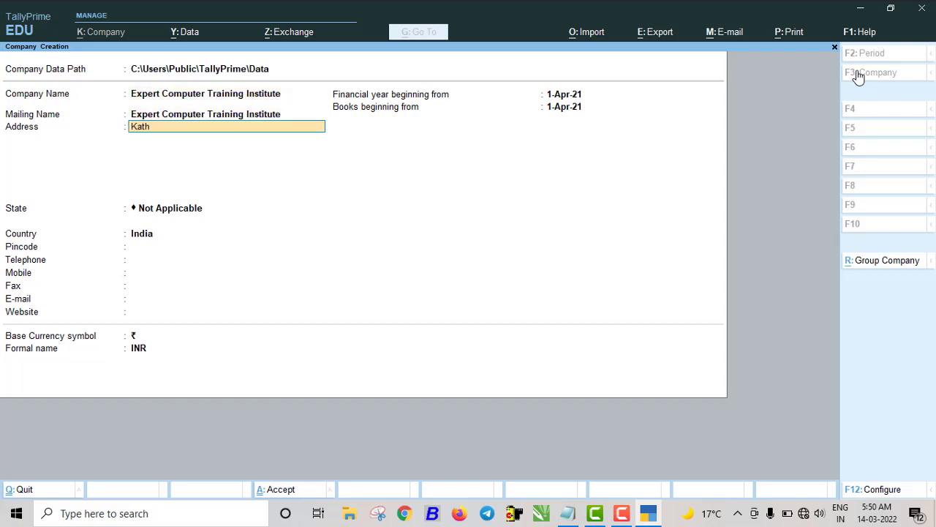
pyautogui.write('kuiyan Kushinagar')
pyautogui.press('Return')
pyautogui.write('Padrauna')
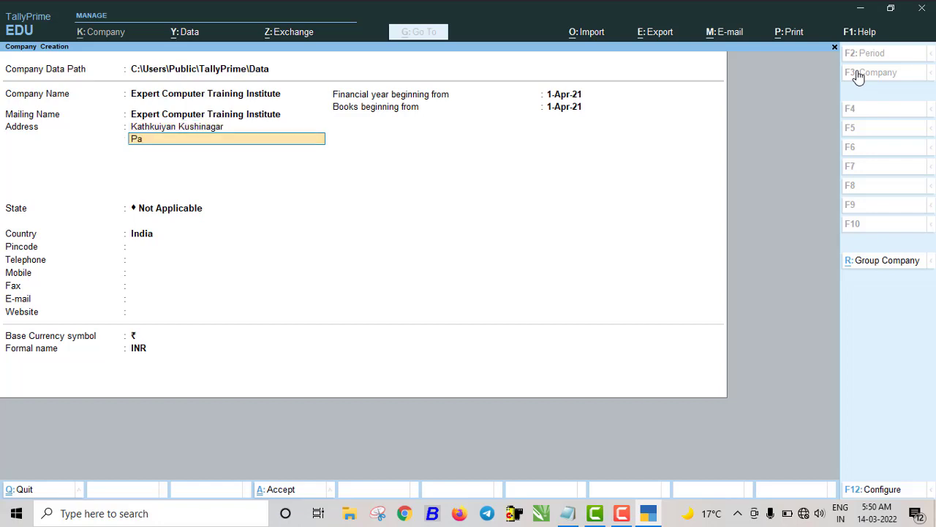
pyautogui.press('Return')
pyautogui.press('Return')
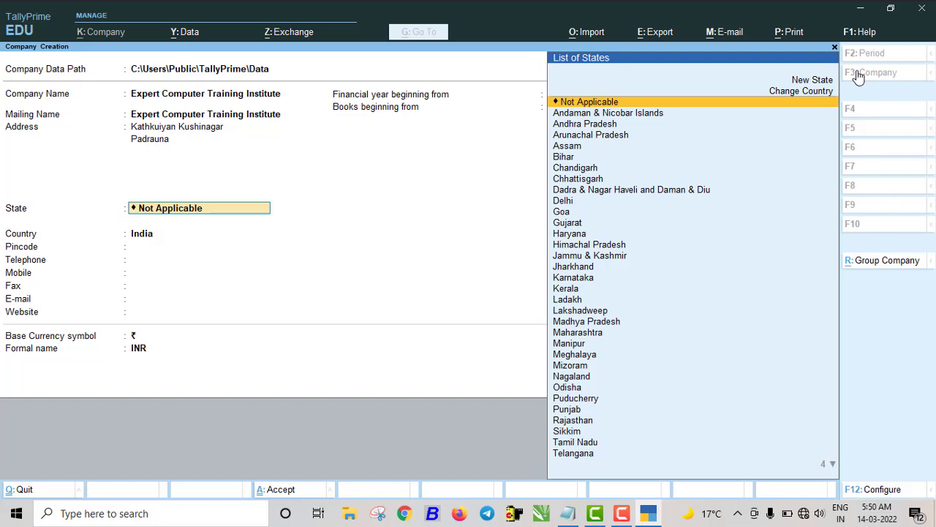
# - Set state to Uttar Pradesh, enter pincode and telephone, and keep the 1-Apr-21 year start
pyautogui.write('Ut')
pyautogui.press('Down')
pyautogui.press('Down')
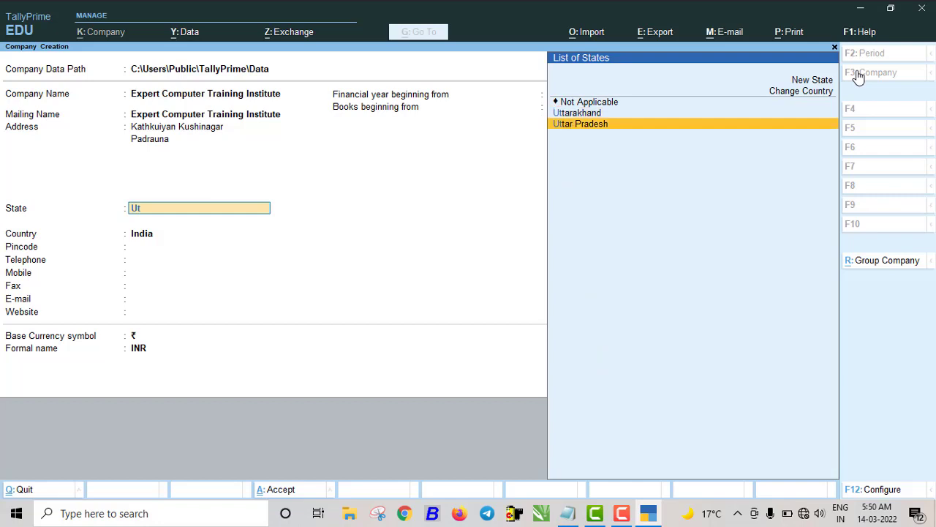
pyautogui.press('Return')
pyautogui.write('274303')
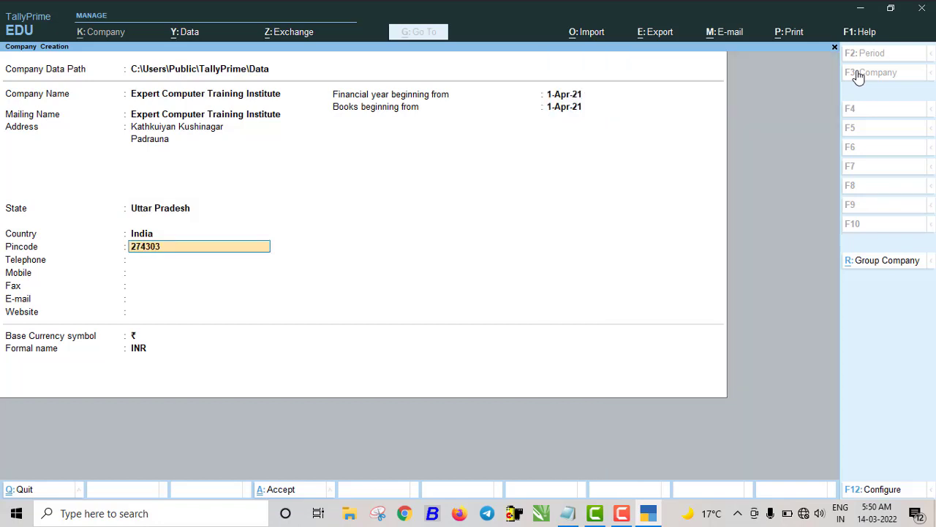
pyautogui.press('Return')
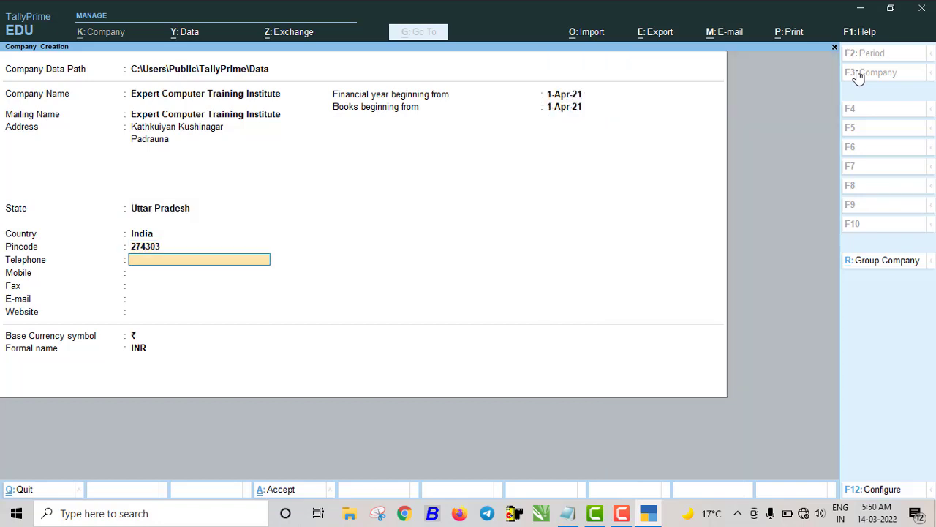
pyautogui.press('Return')
pyautogui.press('Return')
pyautogui.press('Return')
pyautogui.press('Return')
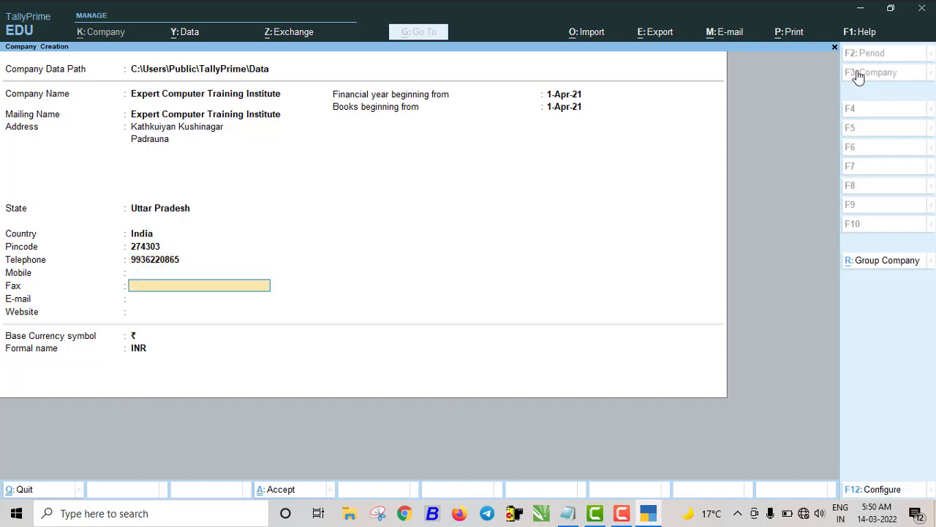
pyautogui.press('Return')
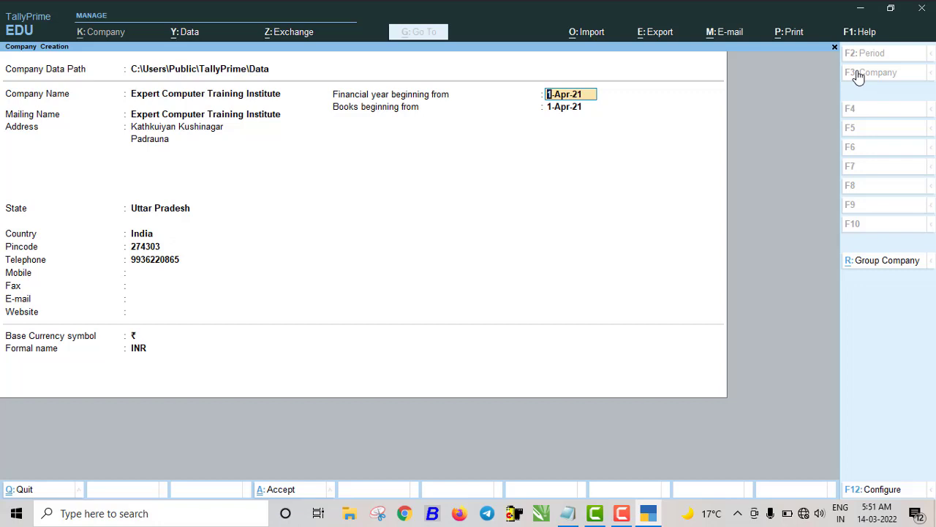
pyautogui.press('Return')
pyautogui.press('Return')
pyautogui.press('Return')
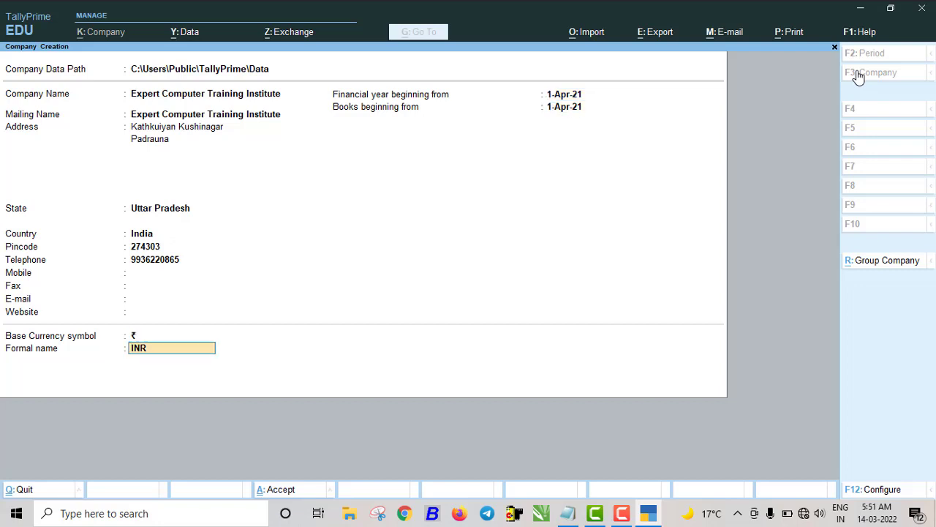
pyautogui.press('Return')
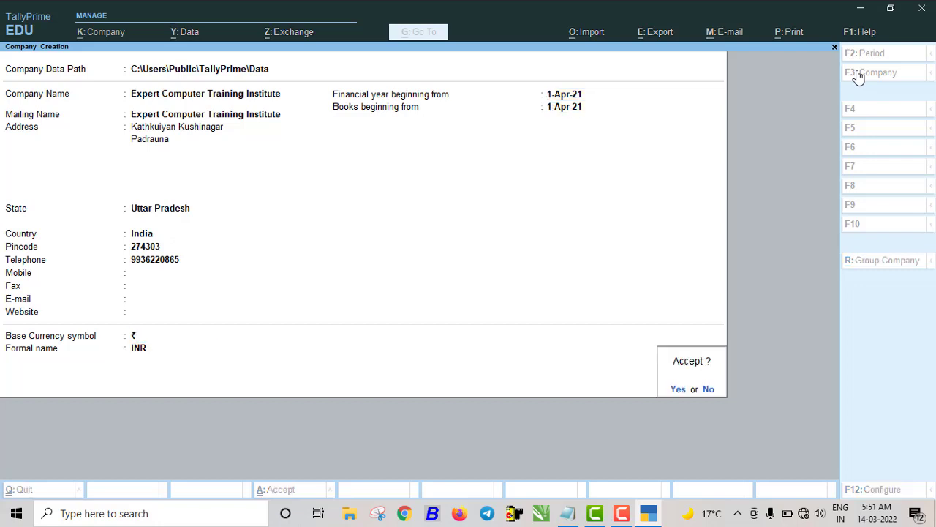
# - Confirm creation of the company and close the initial features dialog
pyautogui.press('Return')
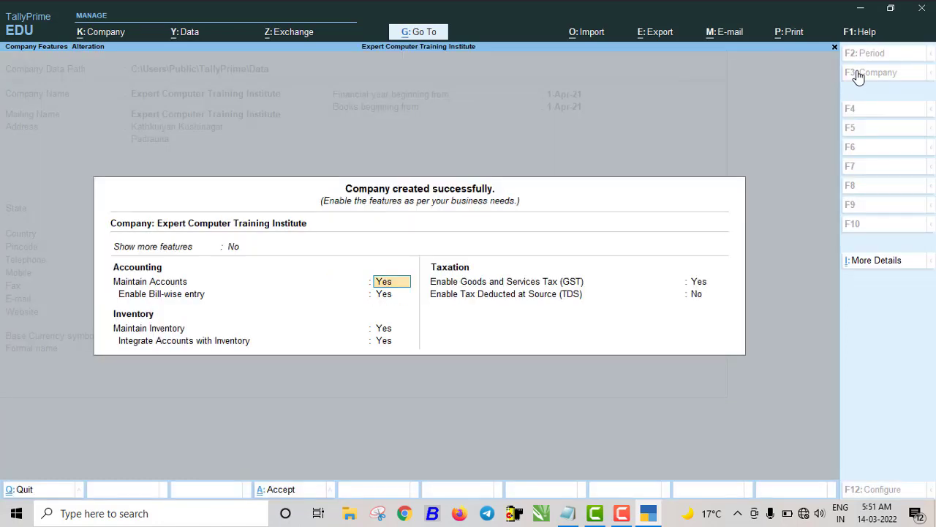
pyautogui.press('BackSpace')
pyautogui.press('Escape')
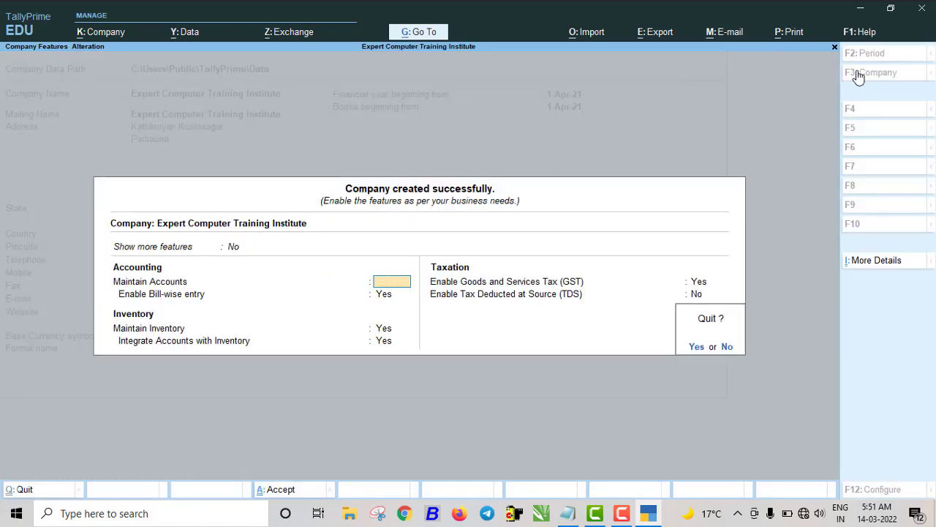
pyautogui.press('Return')
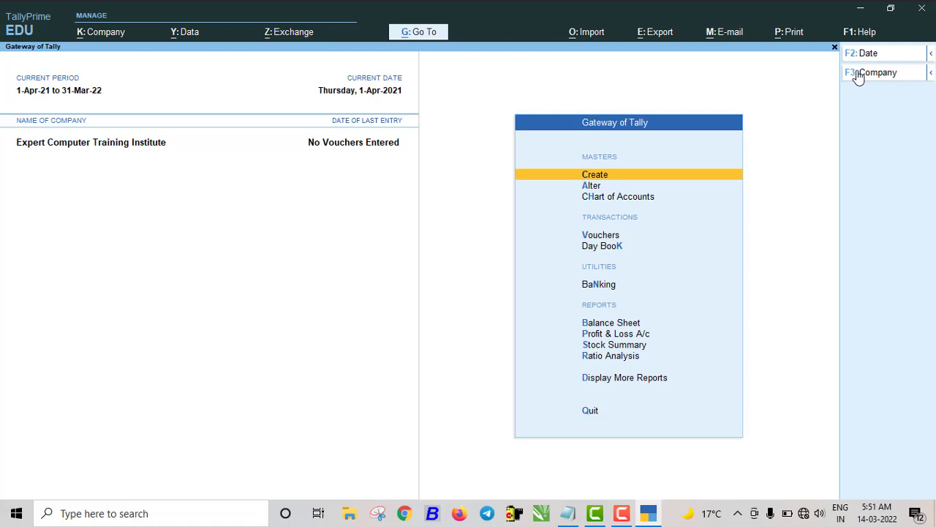
# - Enable GST in company features with Uttar Pradesh, Regular registration, and the company's GSTIN
pyautogui.press('F11')
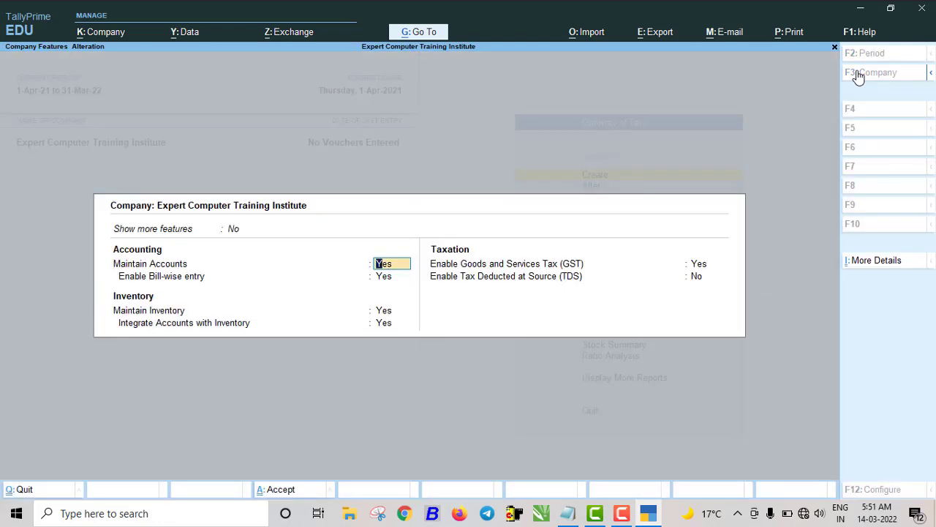
pyautogui.click(698, 264)
pyautogui.press('Return')
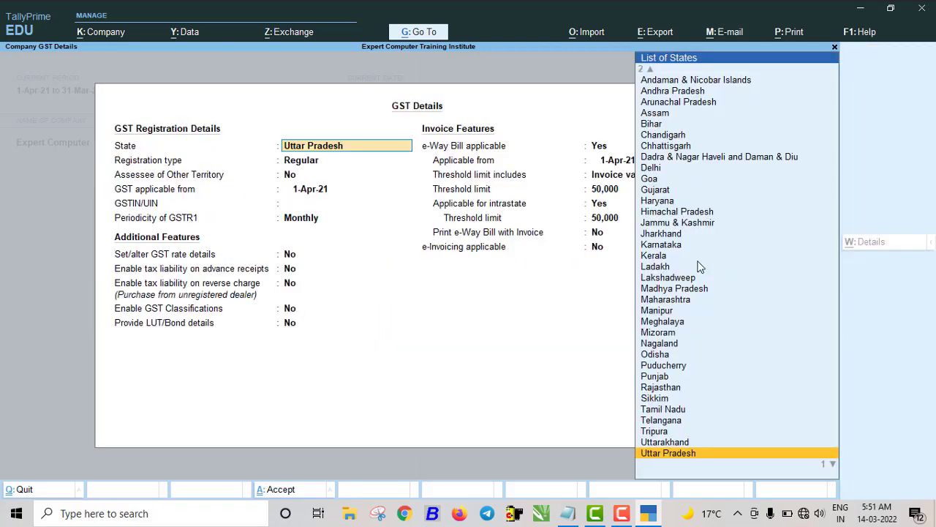
pyautogui.press('Return')
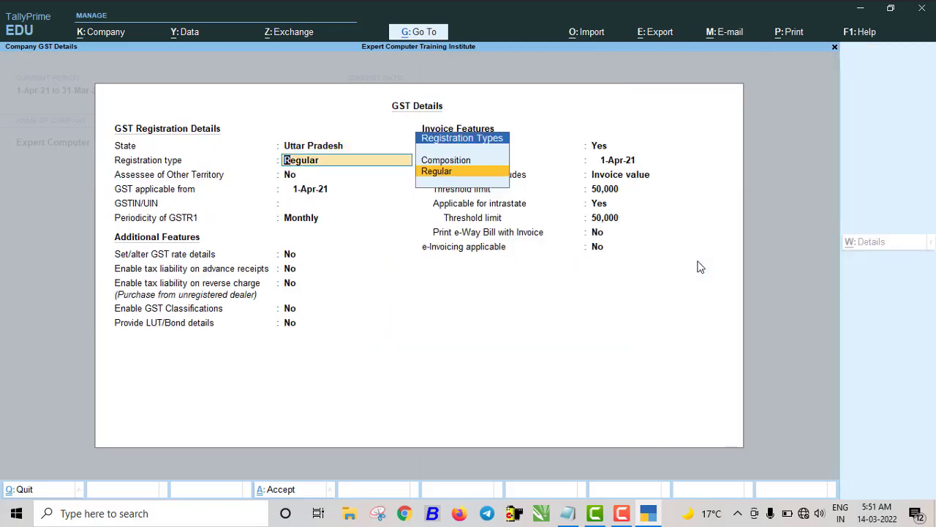
pyautogui.press('Return')
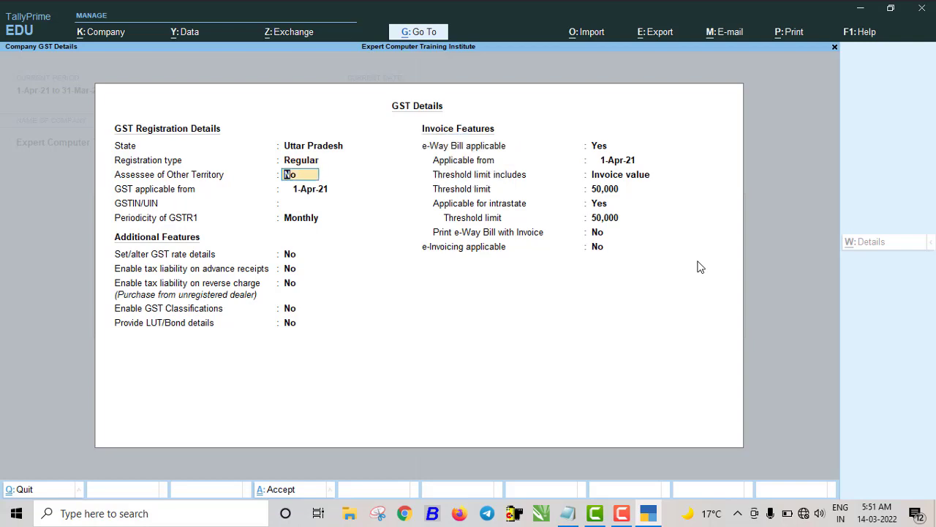
pyautogui.press('Return')
pyautogui.press('Return')
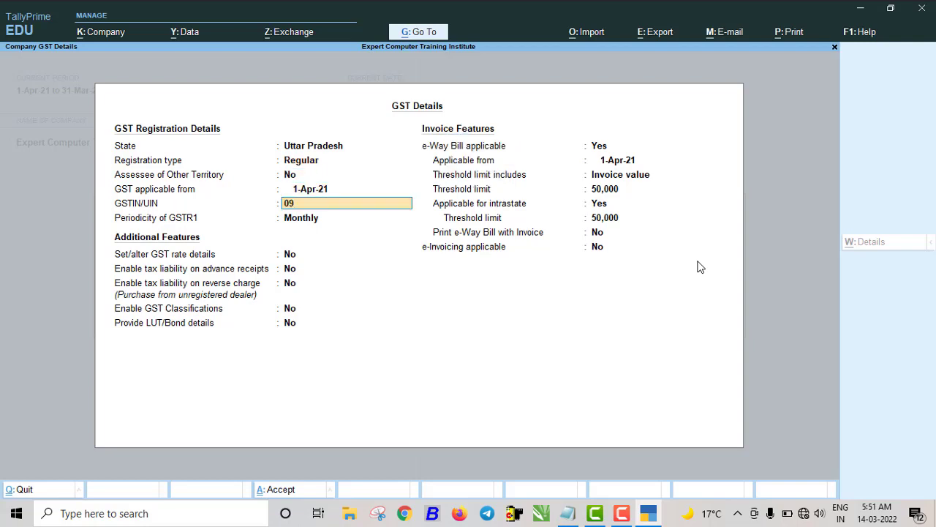
pyautogui.press('Return')
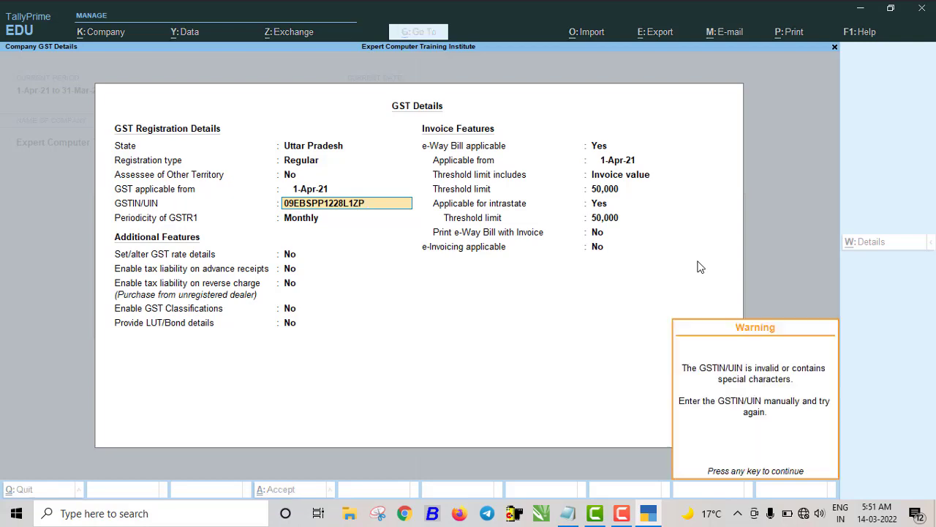
pyautogui.press('Return')
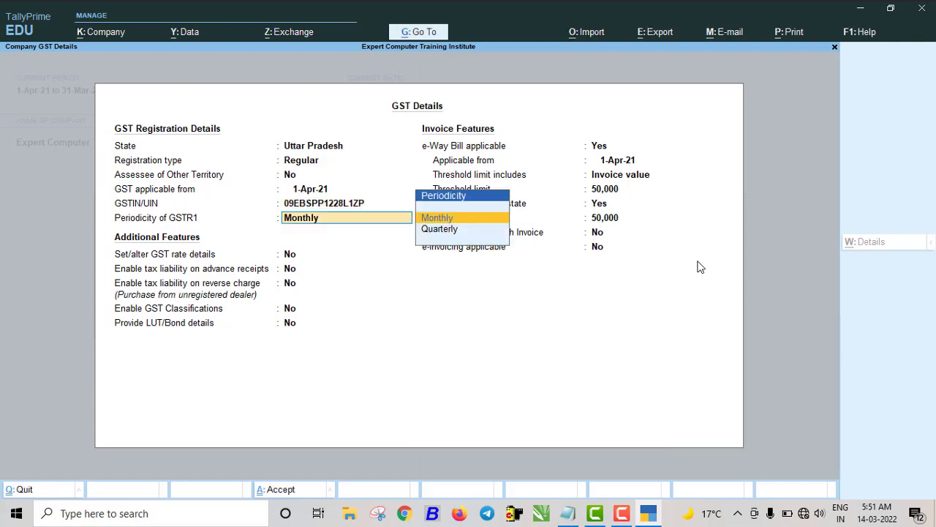
# - Keep Monthly GSTR1 periodicity and e-Way Bill applicable, then save the GST details and features
pyautogui.press('Return')
pyautogui.press('Return')
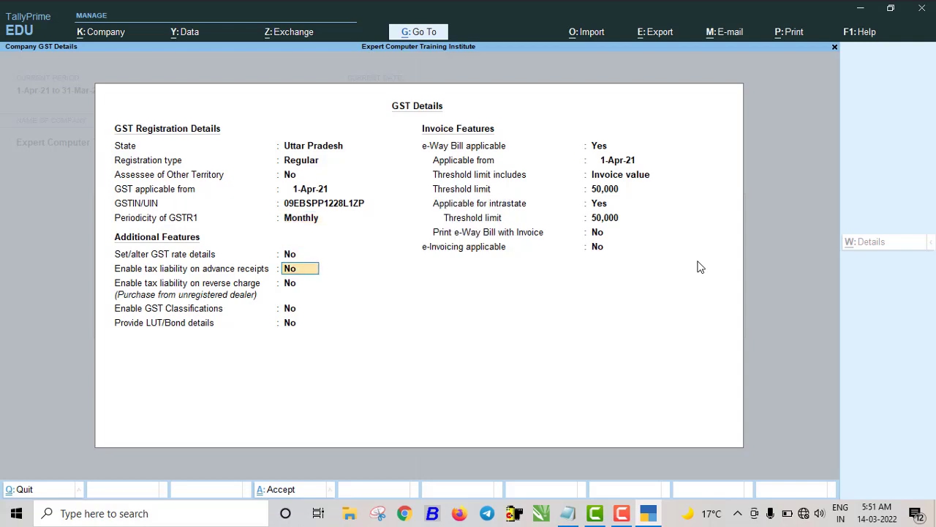
pyautogui.press('Return')
pyautogui.press('Return')
pyautogui.press('Return')
pyautogui.press('Return')
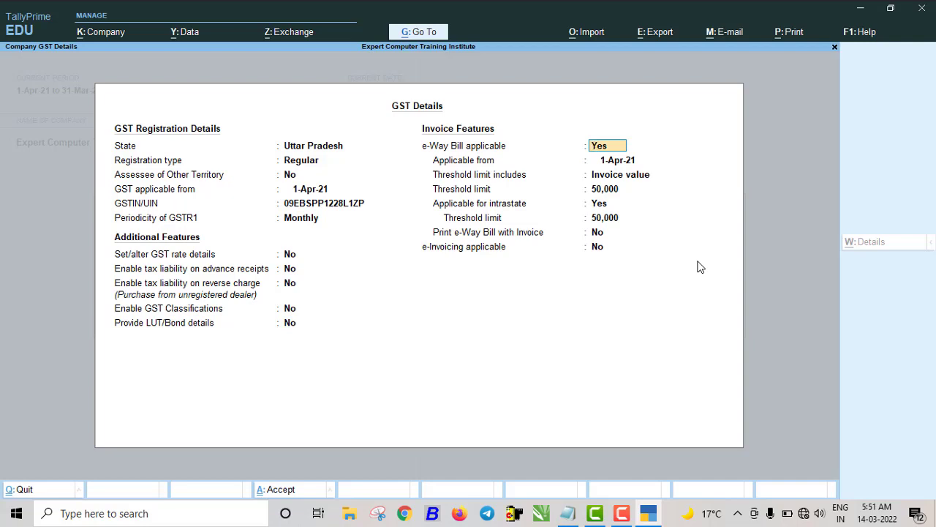
pyautogui.press('Return')
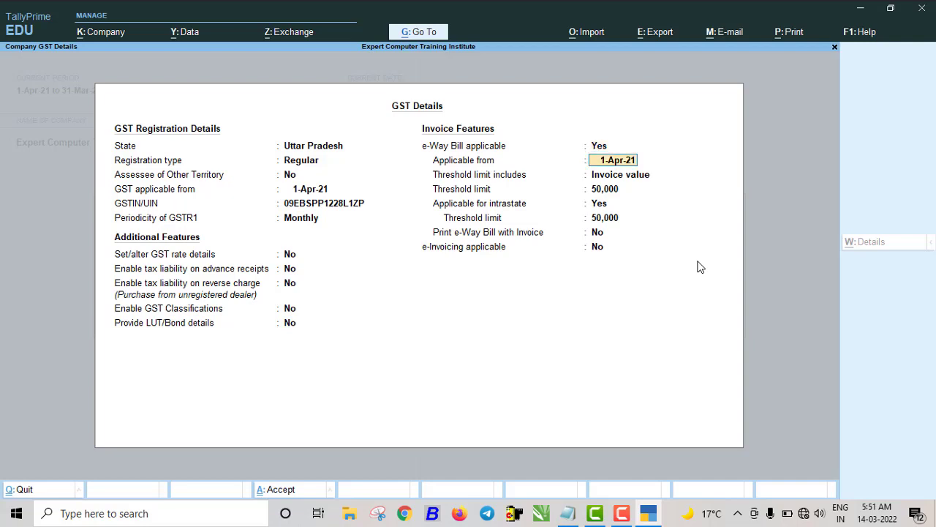
pyautogui.press('Return')
pyautogui.press('Return')
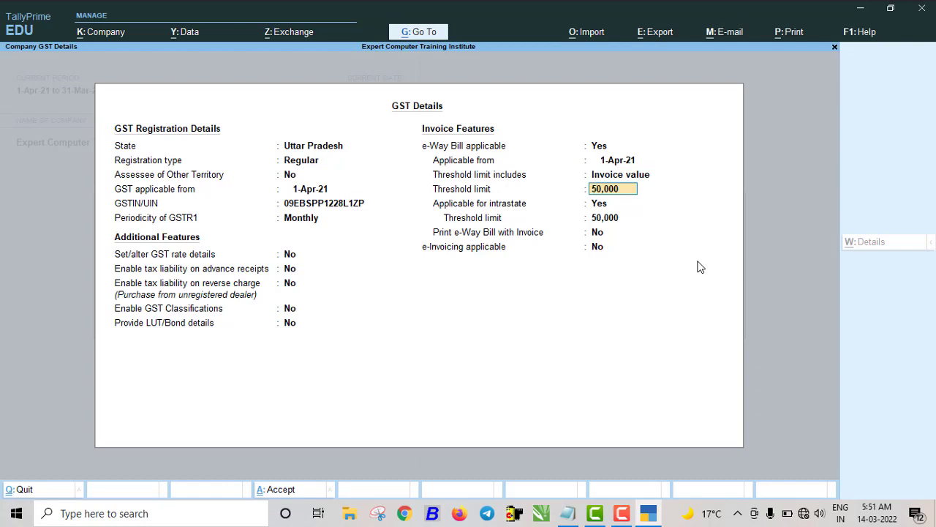
pyautogui.press('Return')
pyautogui.press('Return')
pyautogui.press('Return')
pyautogui.press('Return')
pyautogui.press('Return')
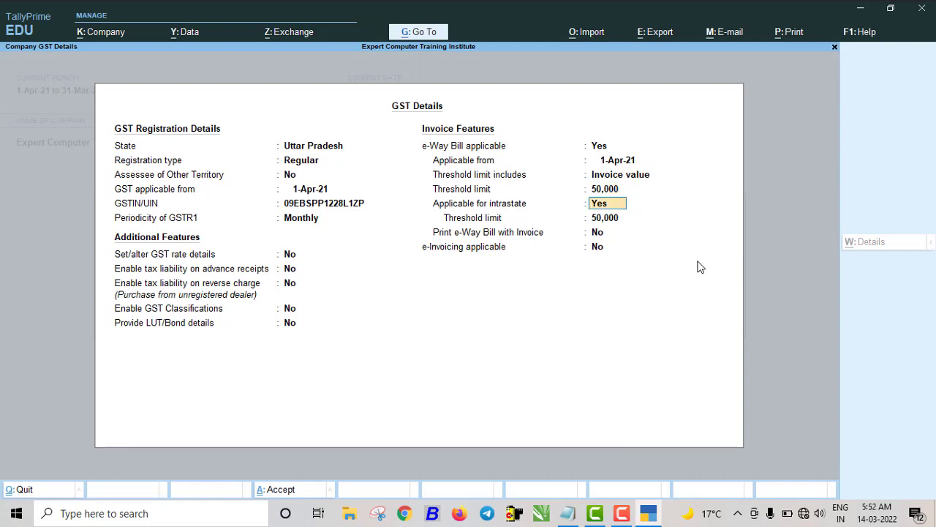
pyautogui.press('Return')
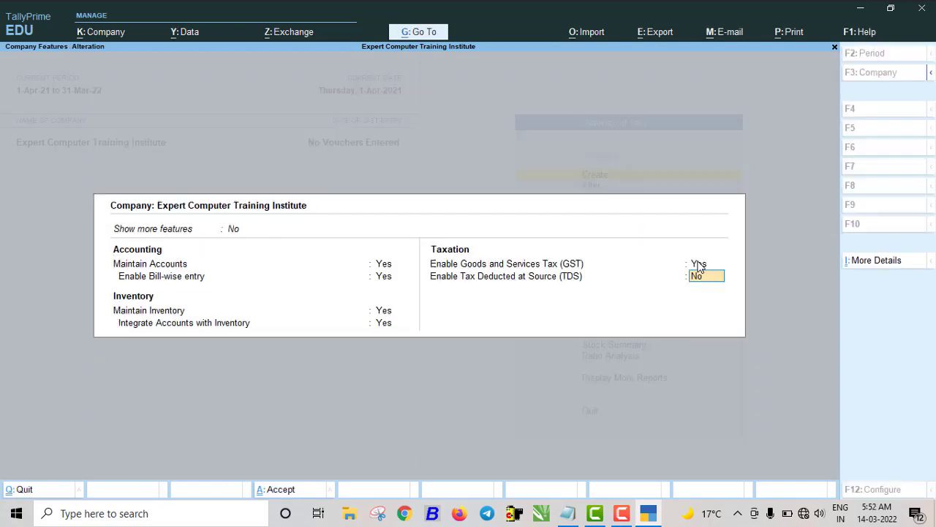
pyautogui.press('Return')
pyautogui.press('Return')
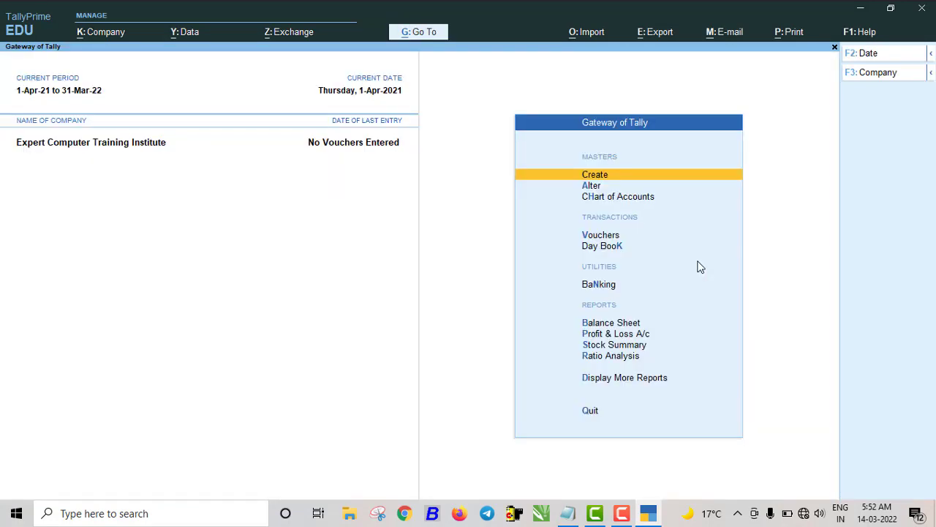
# - Choose Ledger from the list of masters to create
pyautogui.press('Return')
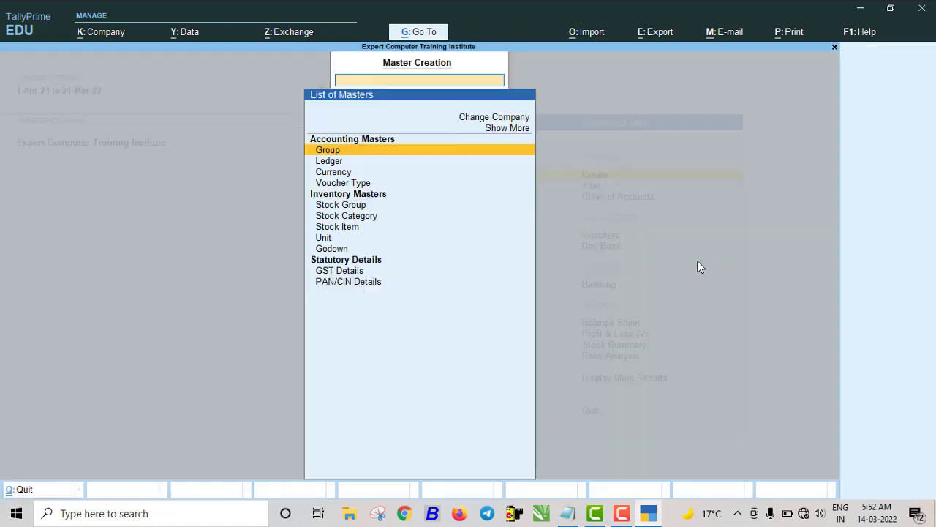
pyautogui.press('Down')
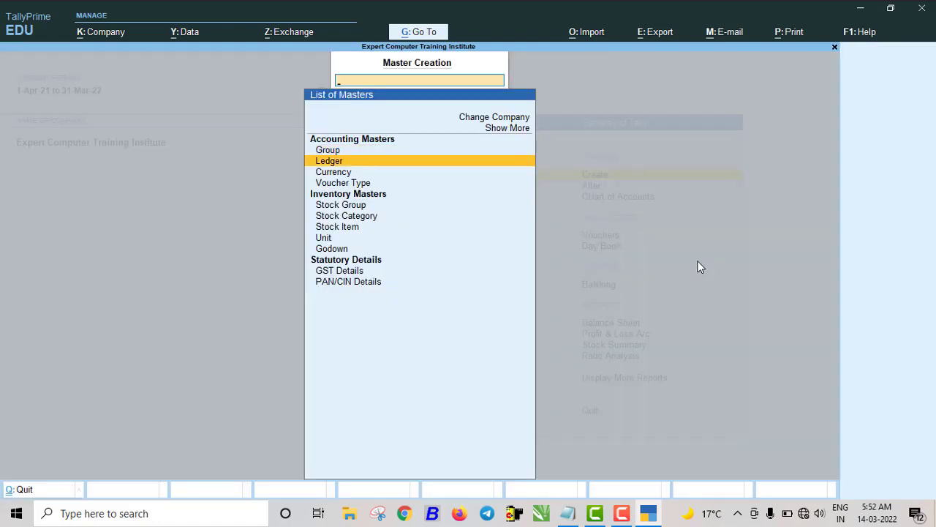
pyautogui.press('Return')
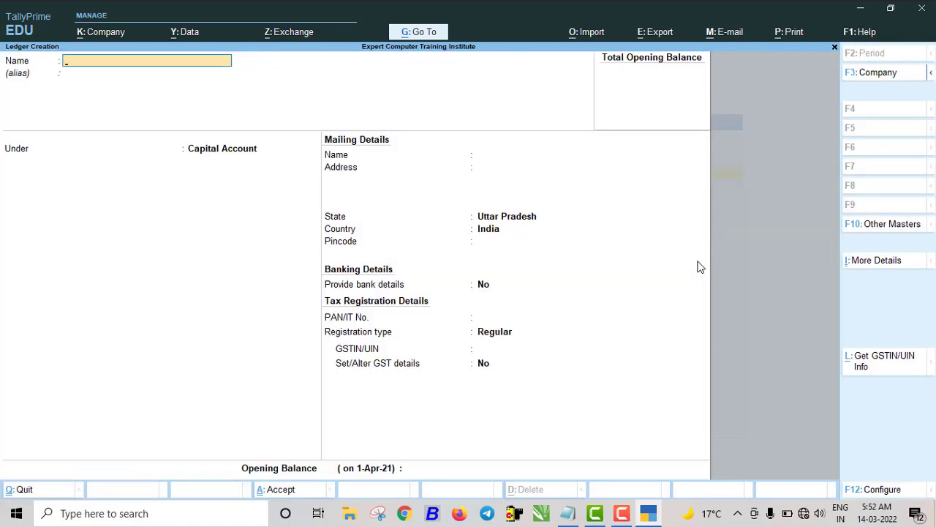
# - Create the Purchase@gst ledger under Purchase Accounts
pyautogui.write('Purchase@gst')
pyautogui.press('Return')
pyautogui.press('Return')
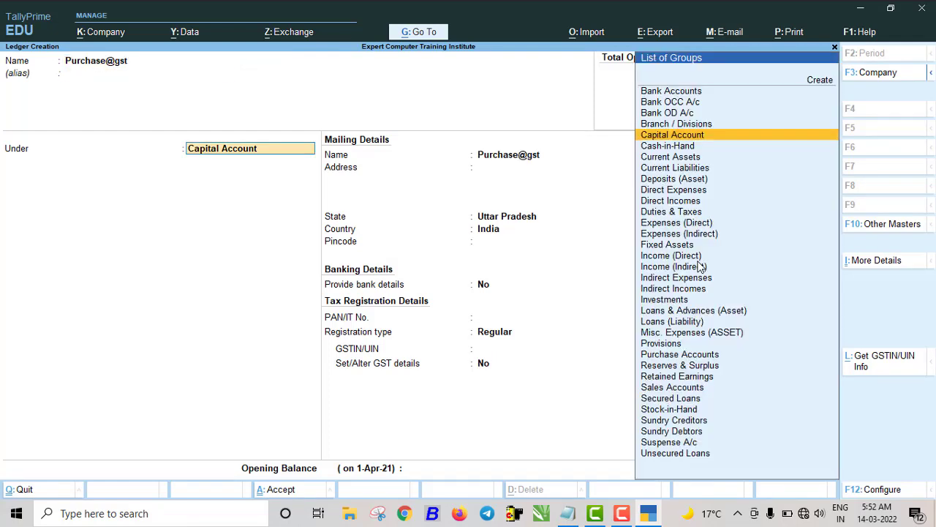
pyautogui.write('Pu')
pyautogui.press('Return')
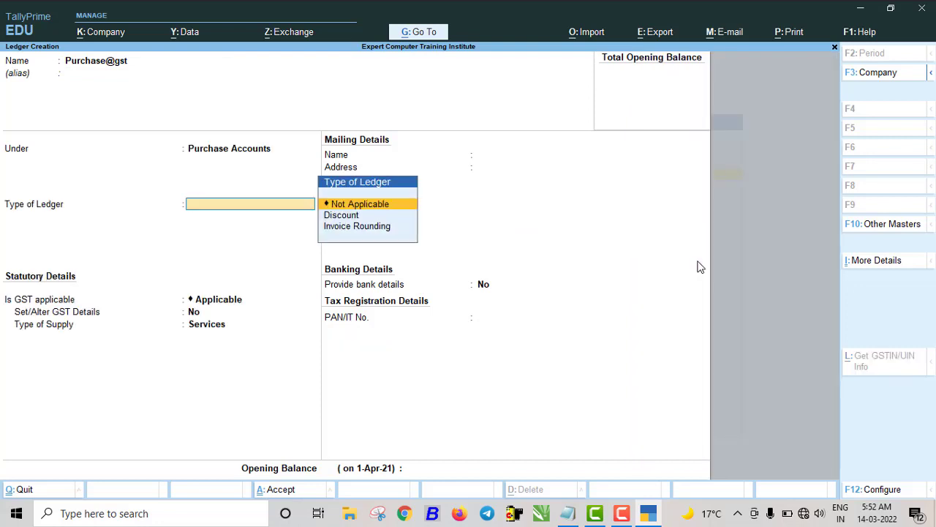
pyautogui.press('Return')
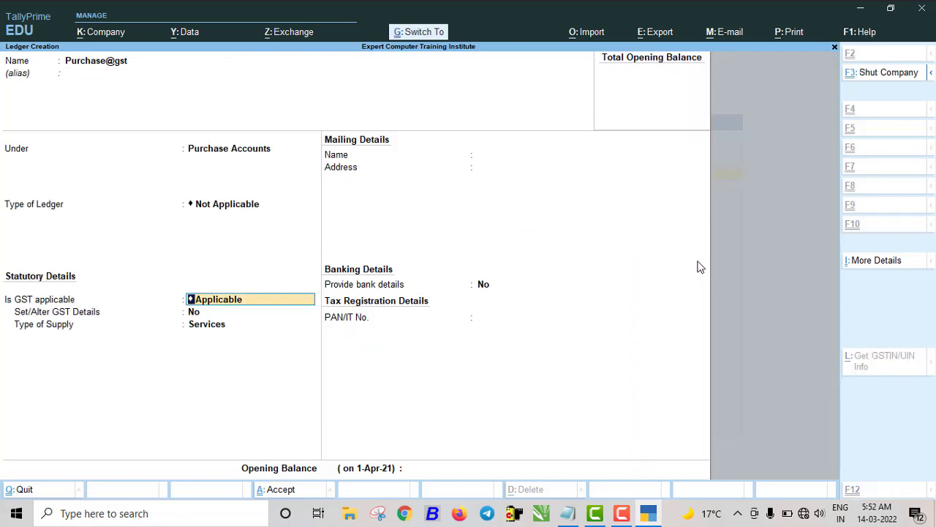
pyautogui.hotkey('ctrl', 'a')
# - Create the Sales ledger under Sales Accounts with GST applicable and supply type Services
pyautogui.write('Sales')
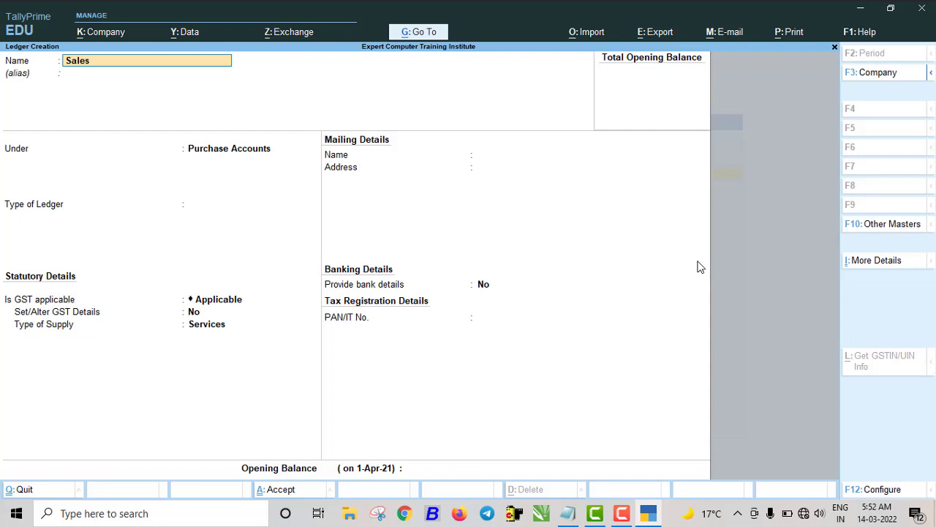
pyautogui.press('Return')
pyautogui.press('Return')
pyautogui.write('sa')
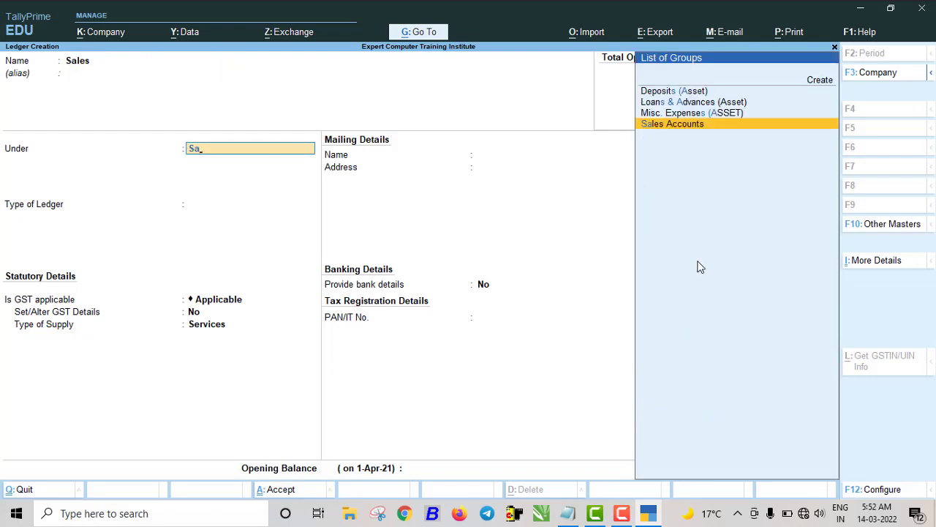
pyautogui.press('Return')
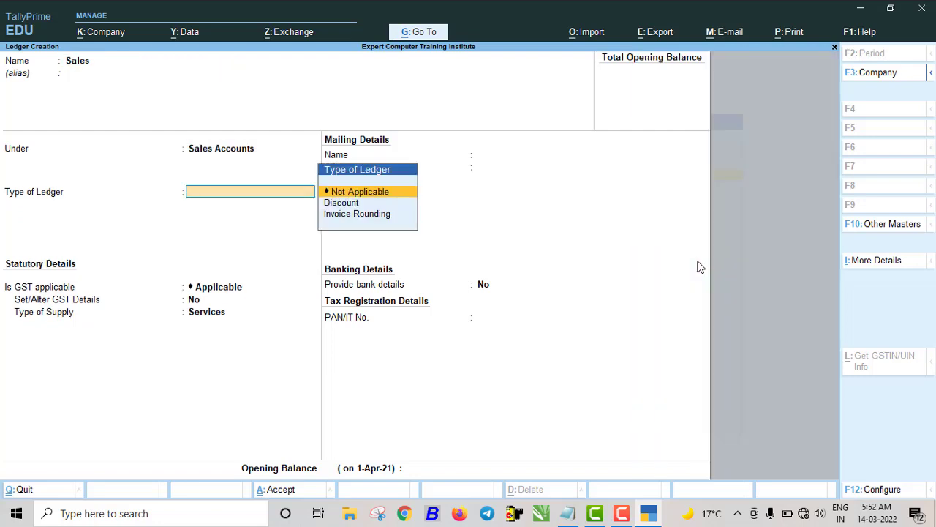
pyautogui.press('Return')
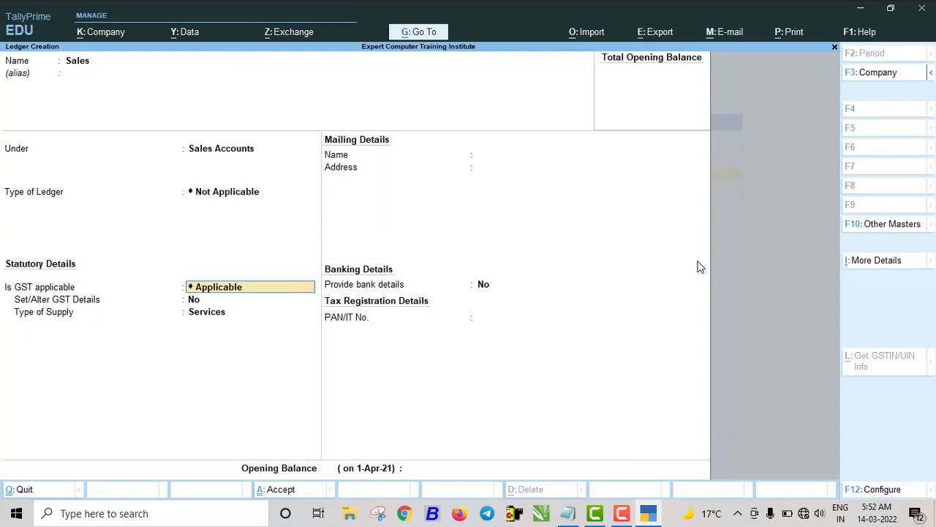
pyautogui.press('Return')
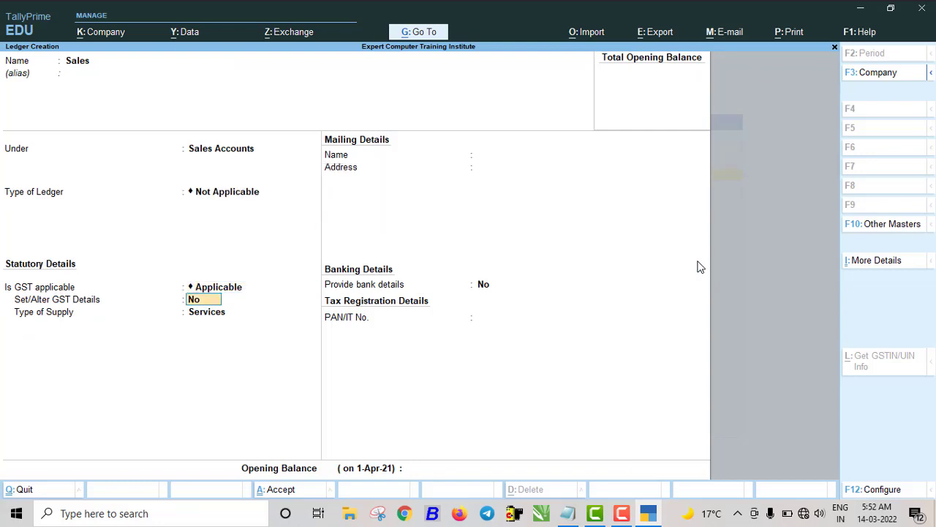
pyautogui.press('Return')
pyautogui.press('Return')
pyautogui.press('Return')
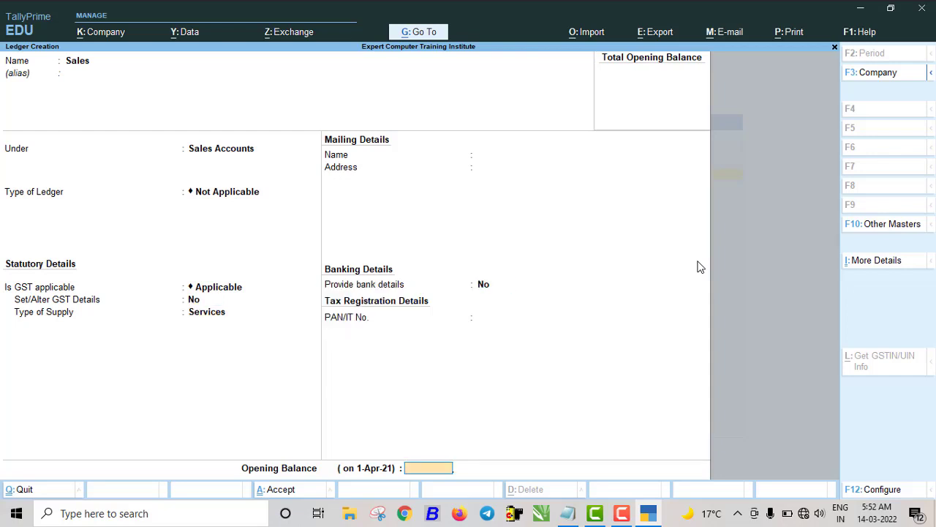
pyautogui.press('Return')
pyautogui.press('Return')
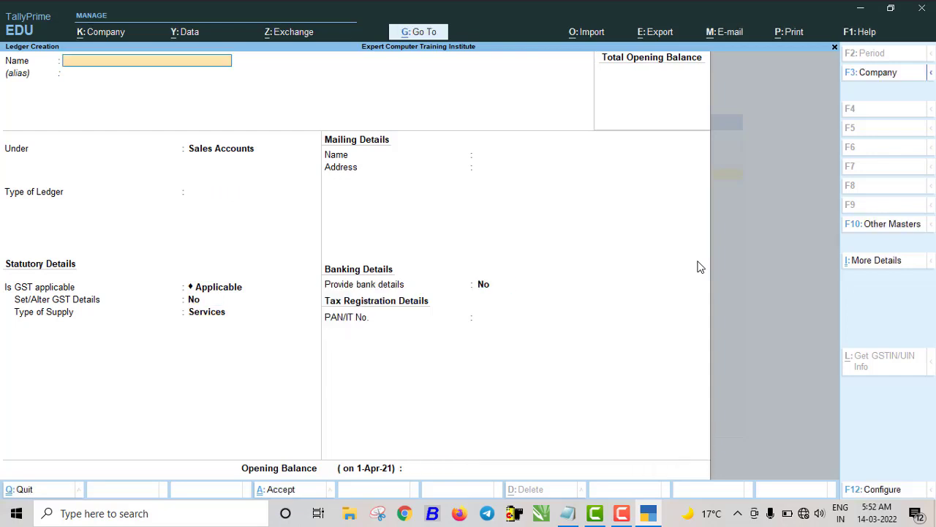
# - Enter CGST as the new ledger's name
pyautogui.write('CGS')
pyautogui.press('Return')
pyautogui.press('Return')
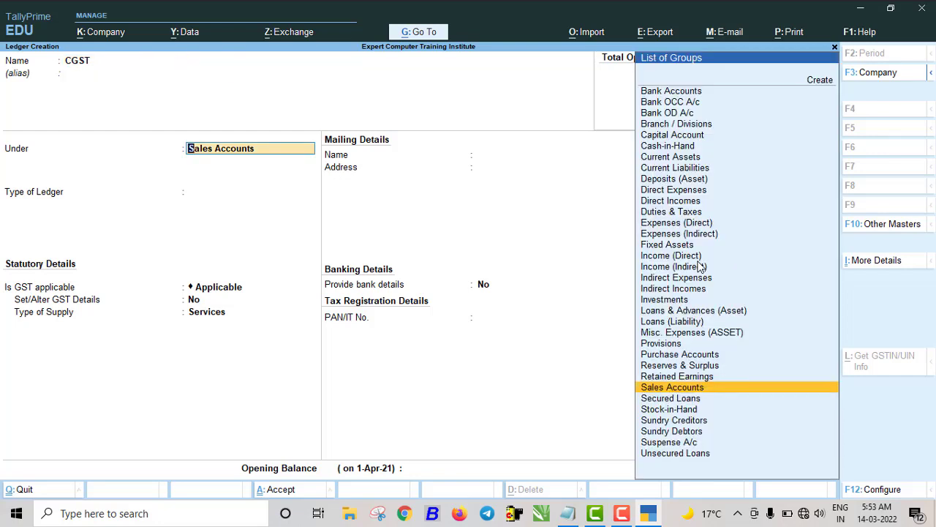
# - File CGST under Duties & Taxes as GST, Central Tax, with Normal Rounding
pyautogui.write('DU')
pyautogui.press('Return')
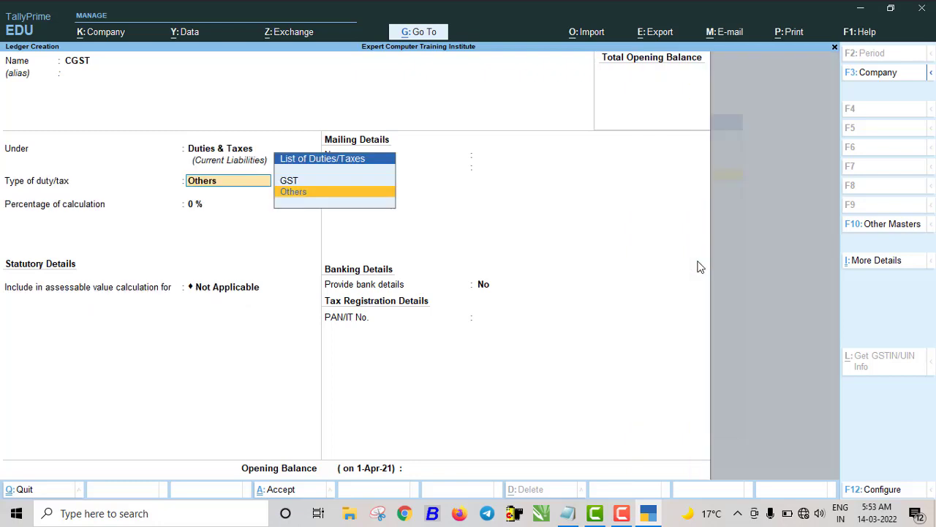
pyautogui.press('Up')
pyautogui.press('Return')
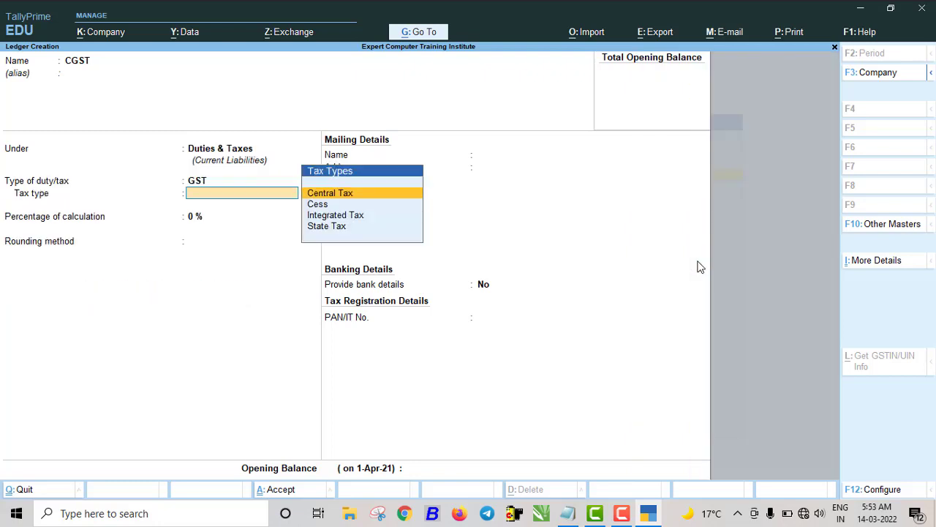
pyautogui.press('Return')
pyautogui.press('Return')
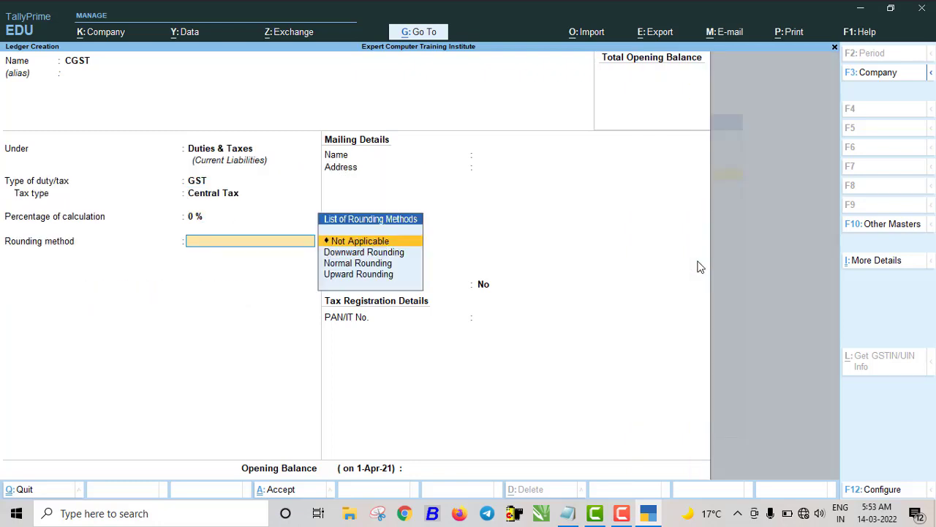
pyautogui.press('Down')
pyautogui.press('Down')
pyautogui.press('Return')
pyautogui.press('Return')
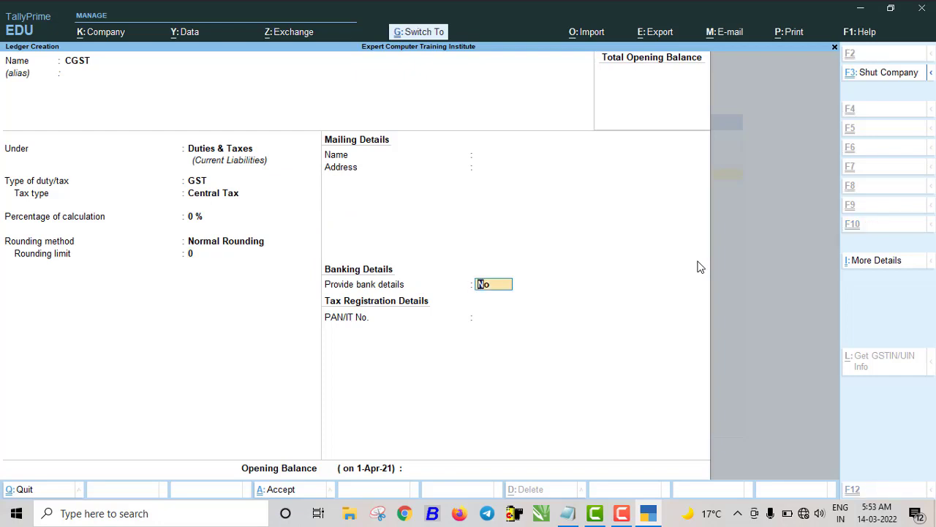
pyautogui.press('Return')
pyautogui.press('Return')
pyautogui.press('Return')
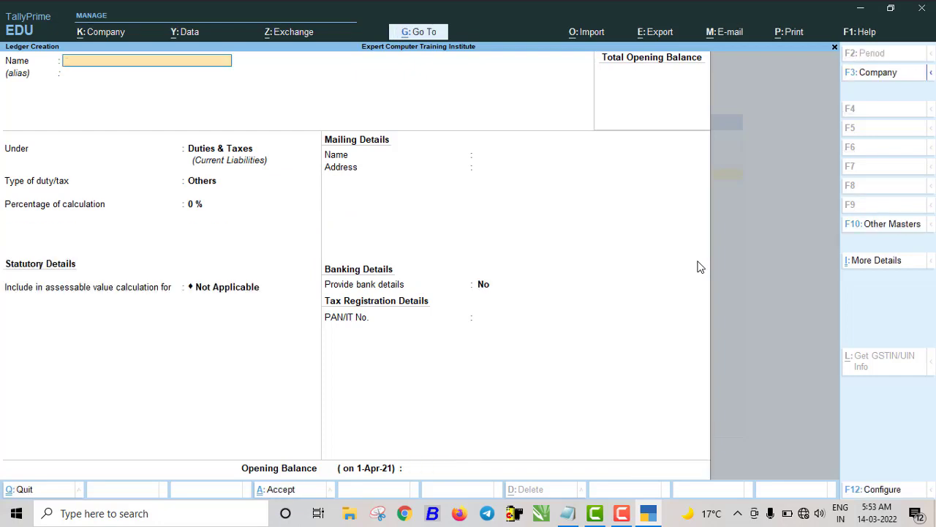
# - Create the SGST ledger under Duties & Taxes as GST, State Tax, Normal Rounding
pyautogui.write('SGST')
pyautogui.press('Return')
pyautogui.press('Return')
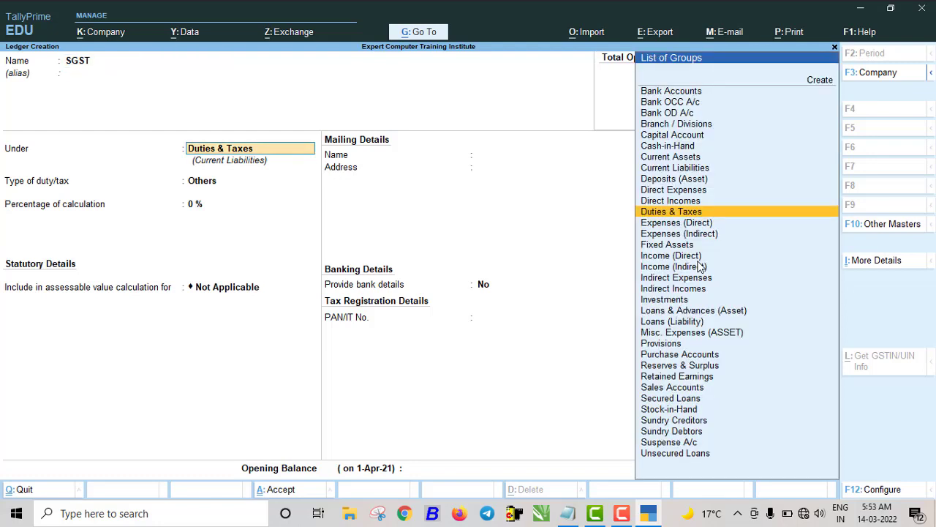
pyautogui.press('Return')
pyautogui.press('Up')
pyautogui.press('Return')
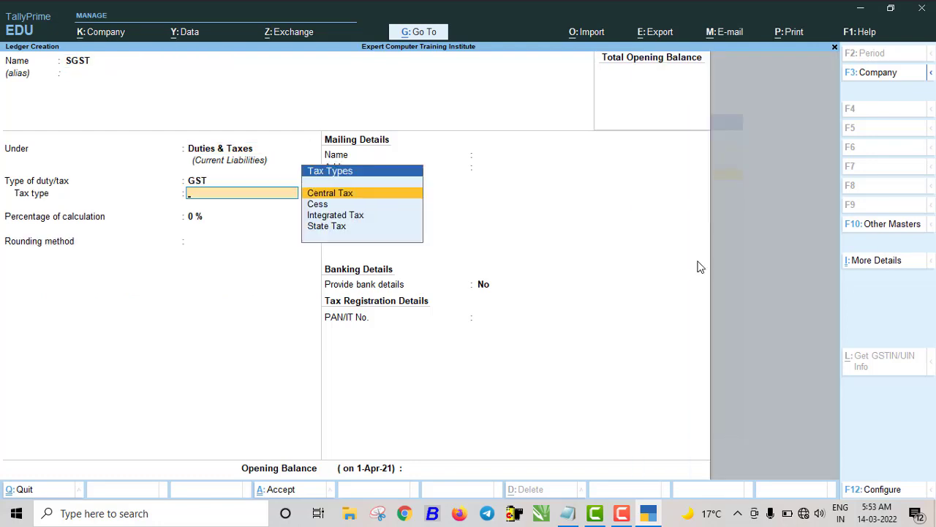
pyautogui.press('Down')
pyautogui.press('Down')
pyautogui.press('Down')
pyautogui.press('Return')
pyautogui.press('Return')
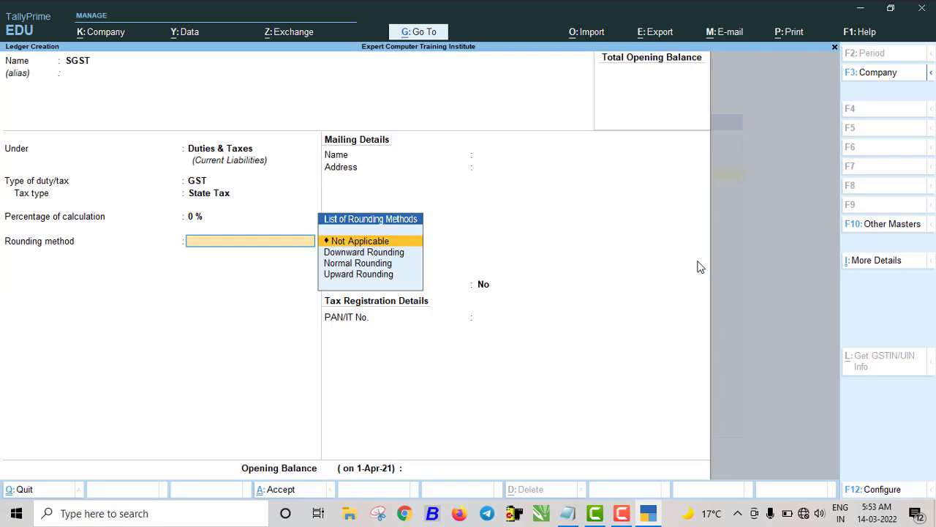
pyautogui.press('Down')
pyautogui.press('Down')
pyautogui.press('Return')
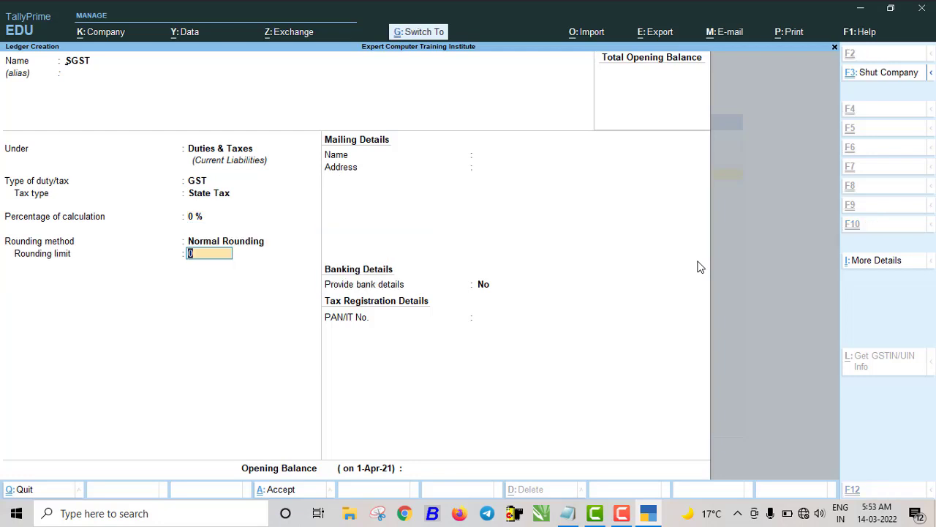
pyautogui.press('Return')
# - Create the IGST ledger under Duties & Taxes as GST, Integrated Tax, Normal Rounding
pyautogui.write('IGST')
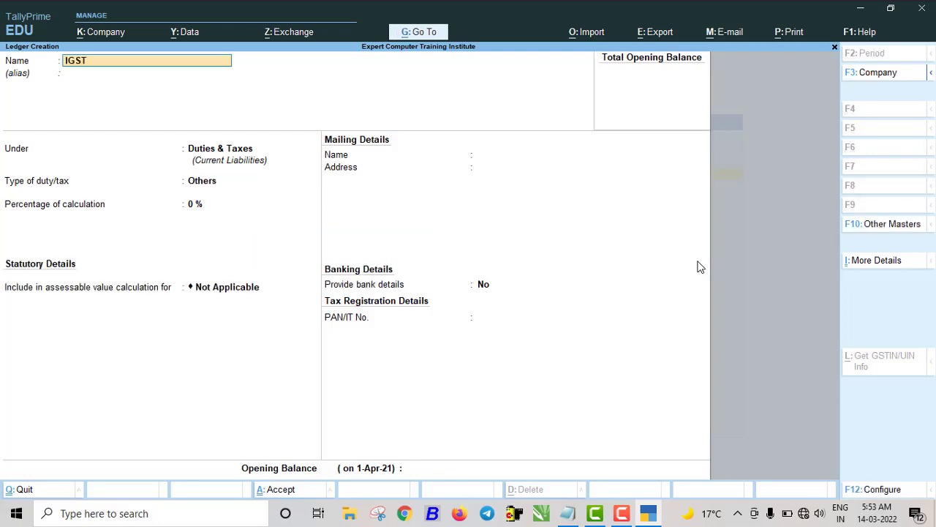
pyautogui.press('Return')
pyautogui.press('Return')
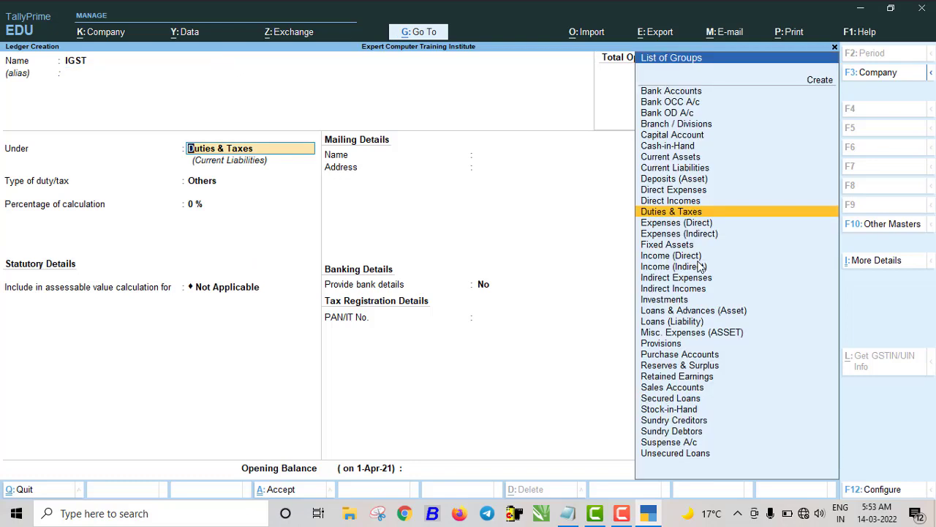
pyautogui.press('Return')
pyautogui.press('Return')
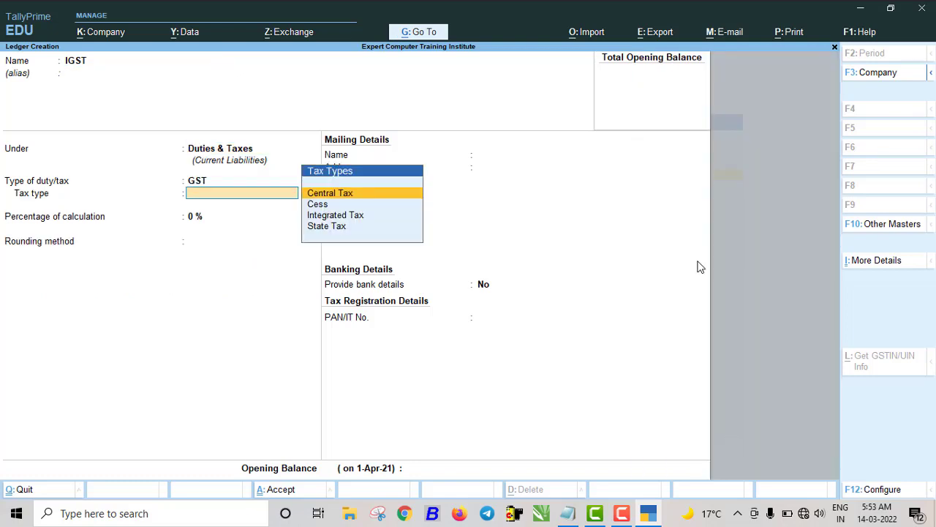
pyautogui.press('Down')
pyautogui.press('Down')
pyautogui.press('Return')
pyautogui.press('Return')
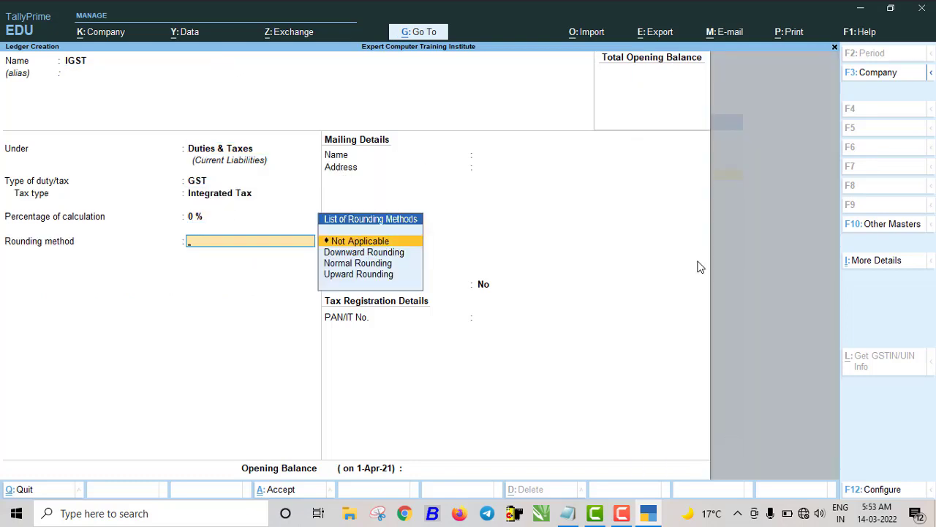
pyautogui.press('Down')
pyautogui.press('Down')
pyautogui.press('Return')
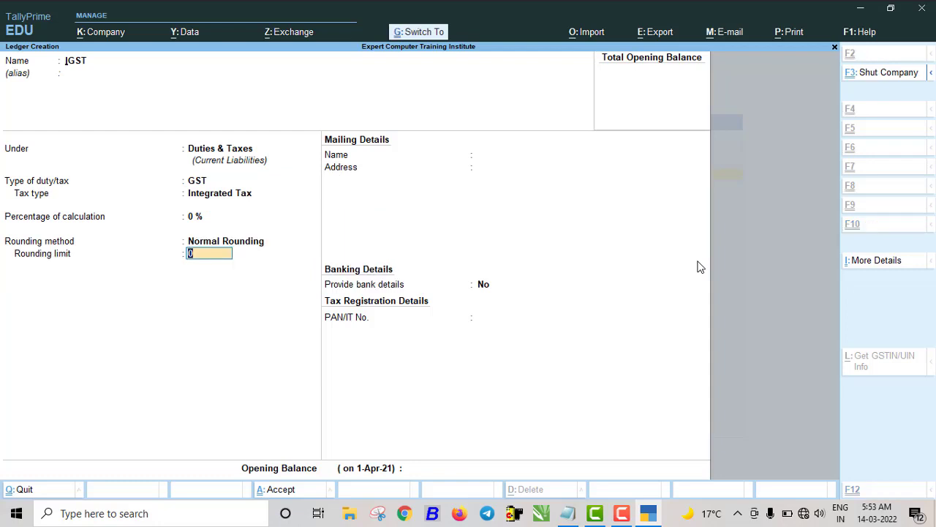
pyautogui.hotkey('ctrl', 'a')
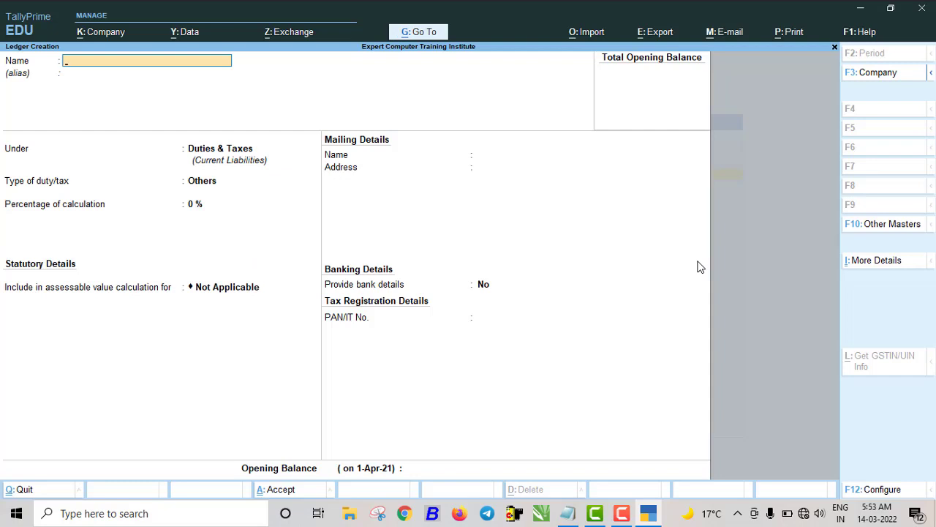
# - Create the DISCOUNT ledger under Indirect Expenses with type Not Applicable
pyautogui.write('DISCOUNT')
pyautogui.press('Return')
pyautogui.press('Return')
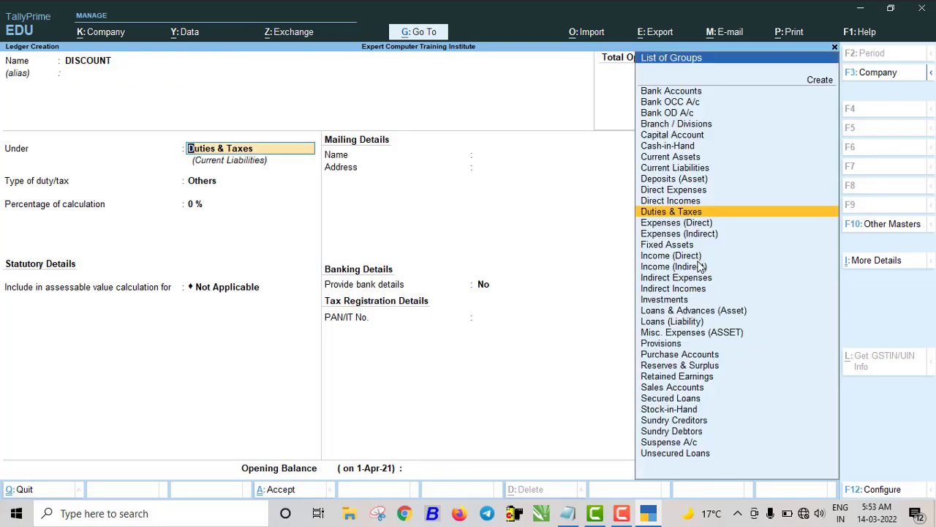
pyautogui.press('BackSpace')
pyautogui.write('IN')
pyautogui.press('Down')
pyautogui.press('Down')
pyautogui.press('Down')
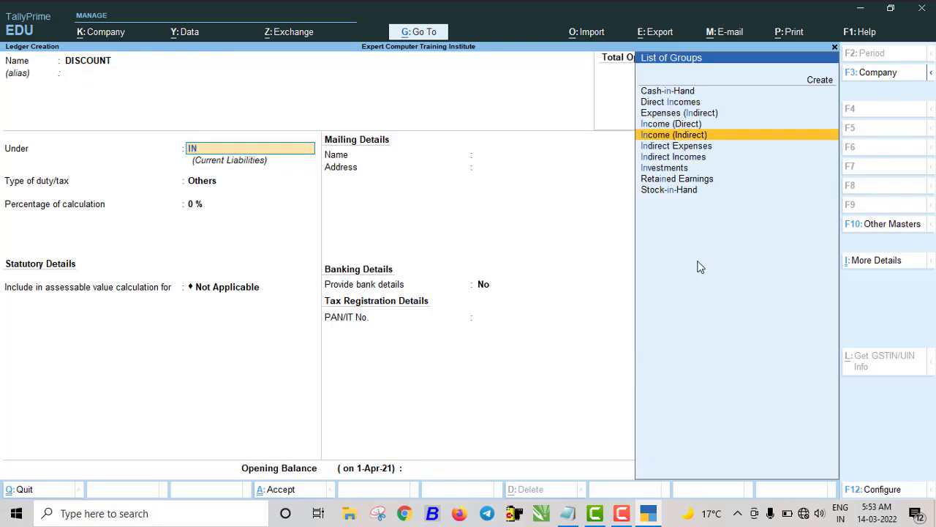
pyautogui.press('Return')
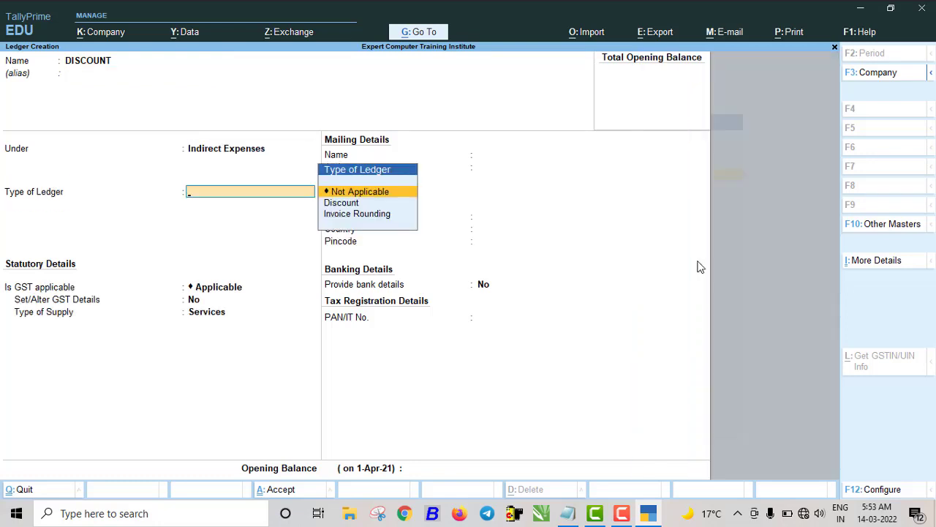
pyautogui.press('Return')
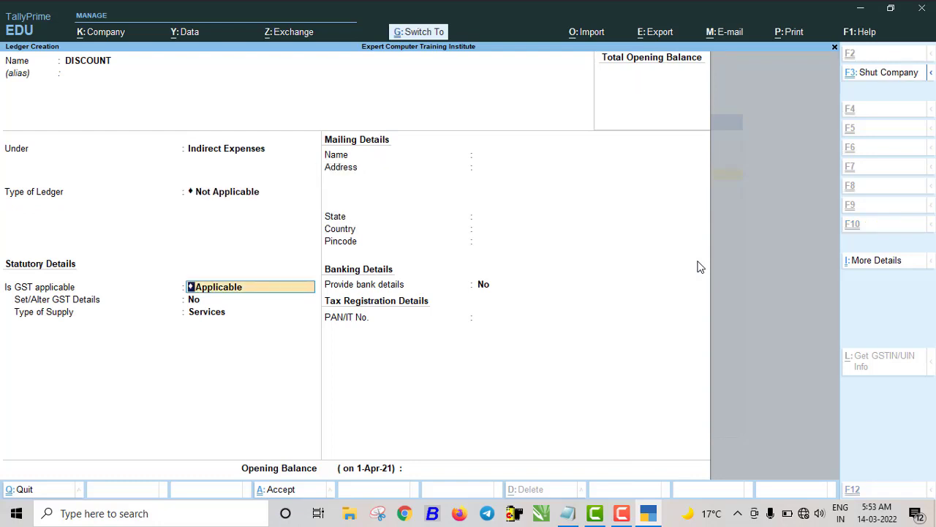
pyautogui.hotkey('ctrl', 'a')
# - Create the ROUND OFF ledger under Indirect Expenses: Invoice Rounding, Normal Rounding, limit 1
pyautogui.write('ROU')
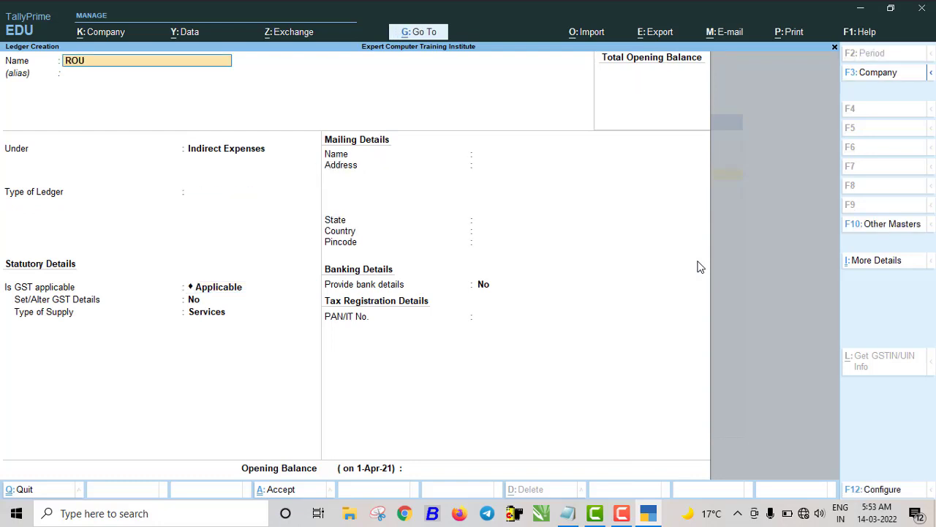
pyautogui.write('NDO')
pyautogui.press('BackSpace')
pyautogui.write('OFF')
pyautogui.press('Return')
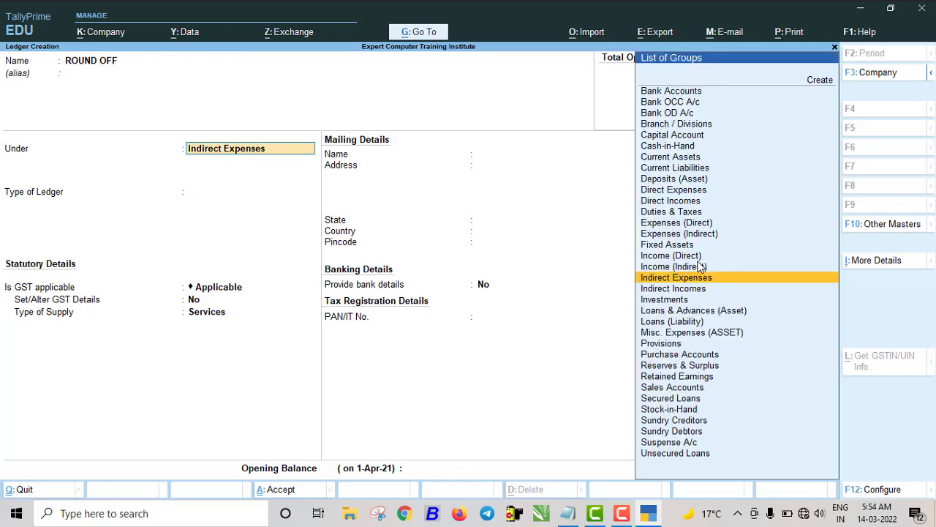
pyautogui.press('Return')
pyautogui.press('Down')
pyautogui.press('Down')
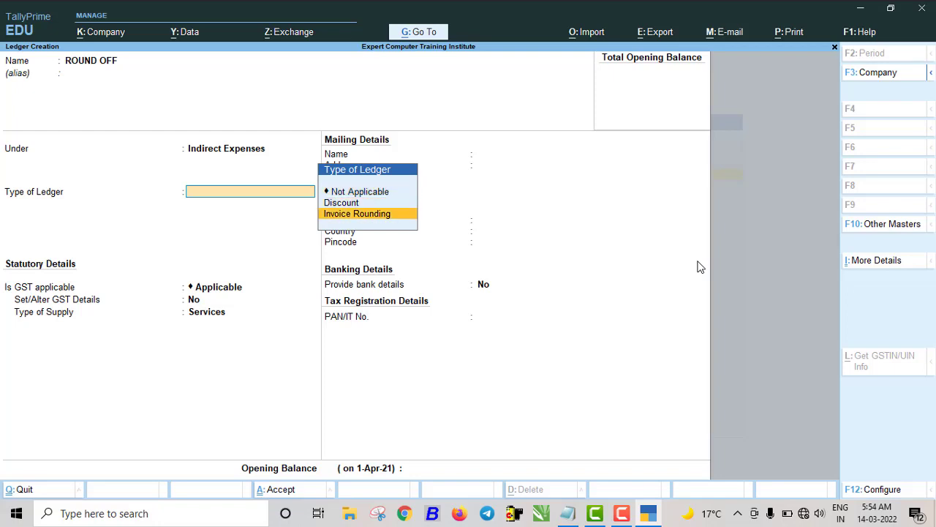
pyautogui.press('Return')
pyautogui.press('Return')
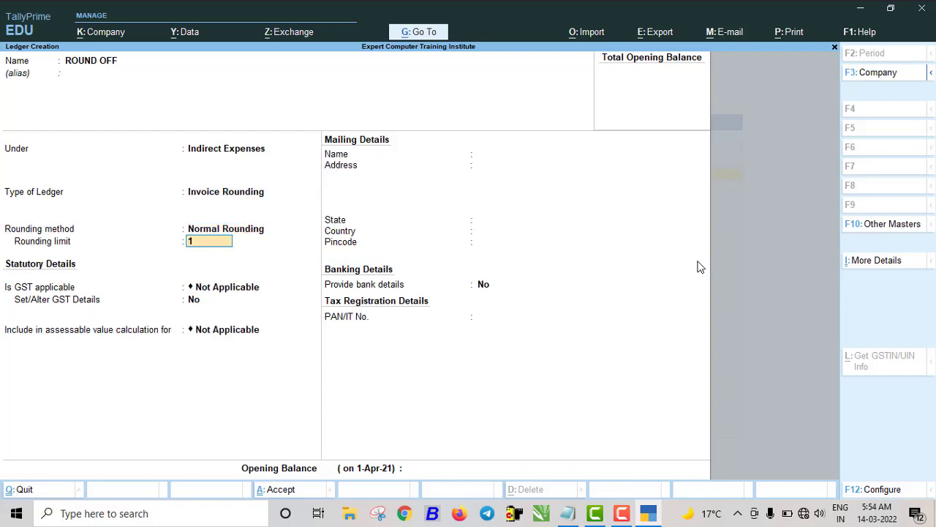
pyautogui.press('Return')
pyautogui.hotkey('ctrl', 'a')
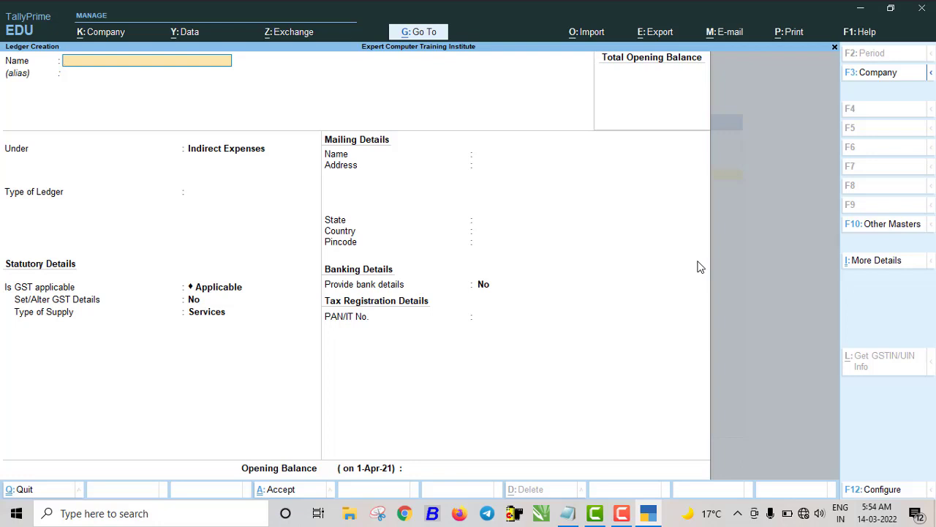
# - Create the JAISWAL TRADERS ledger under Sundry Creditors with bill-by-bill balances kept on
pyautogui.write('M')
pyautogui.press('BackSpace')
pyautogui.write('JAIS')
pyautogui.write('WAL TRADERS')
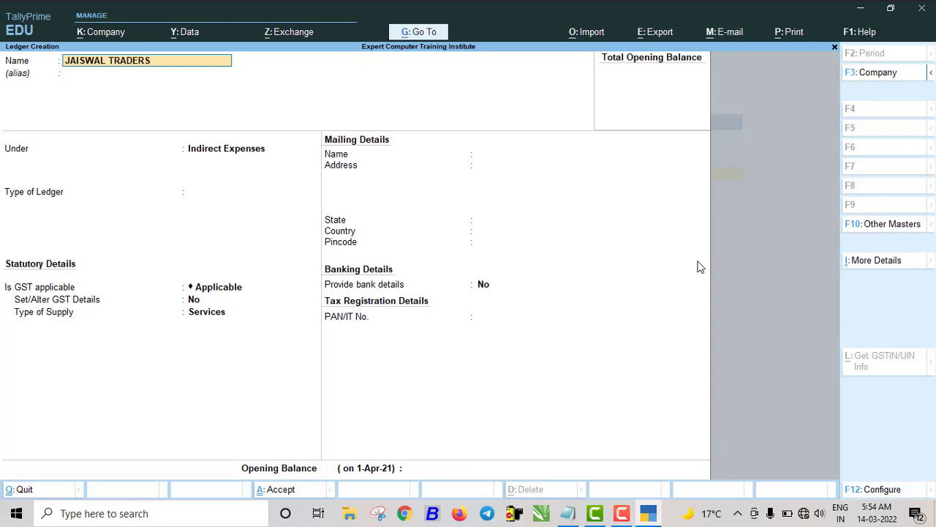
pyautogui.press('Return')
pyautogui.write('SU')
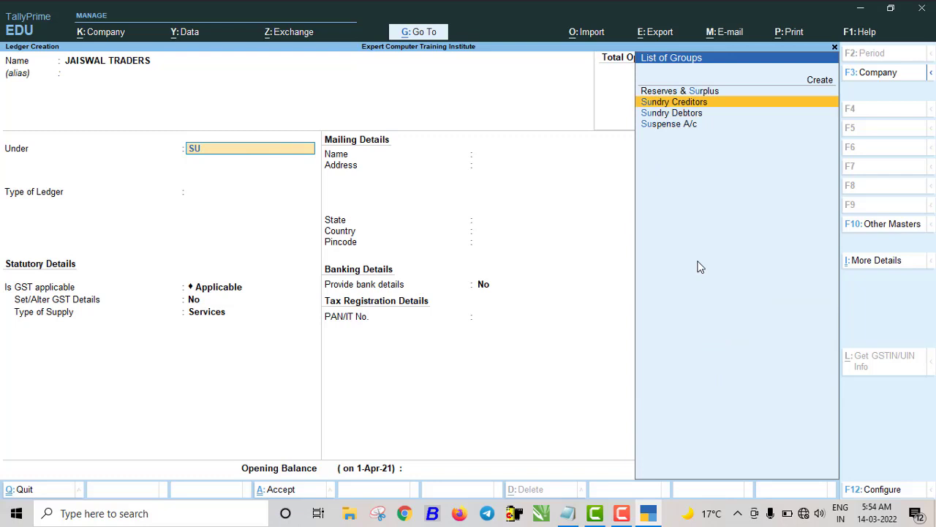
pyautogui.press('Return')
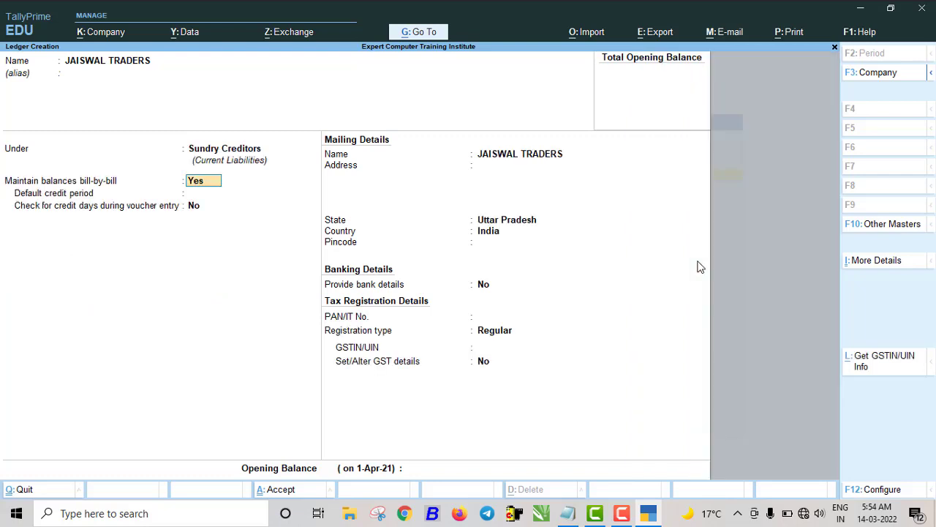
pyautogui.press('Return')
pyautogui.hotkey('ctrl', 'a')
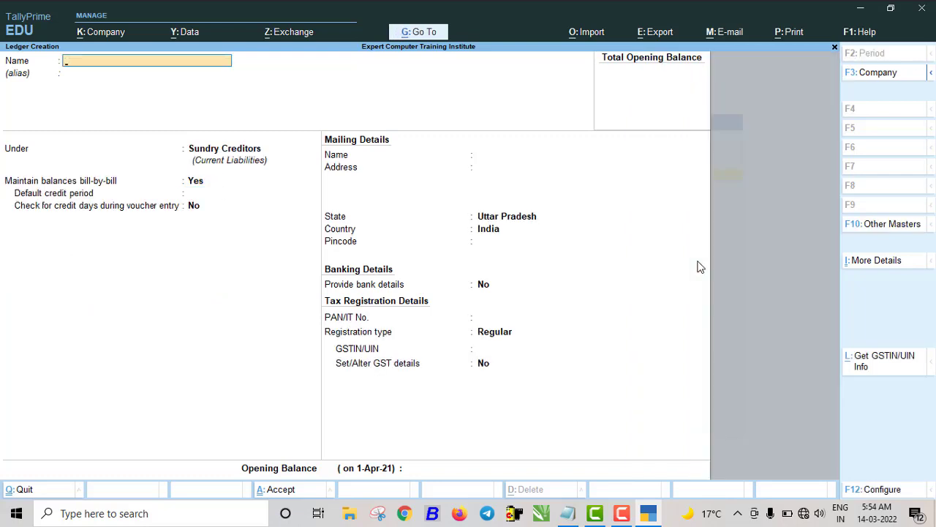
# - Start the customer's ledger, entering the customer's name and placing it under Sundry Debtors
pyautogui.press('Return')
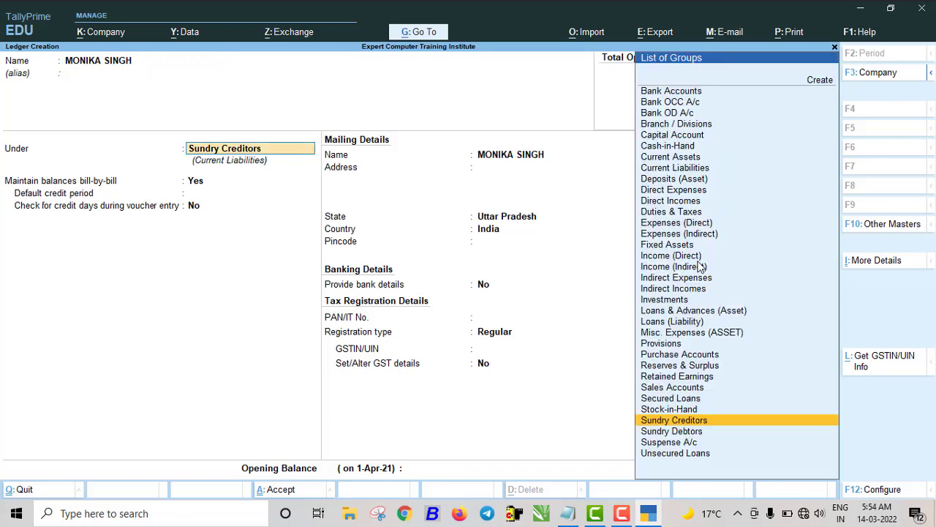
pyautogui.write('SU')
pyautogui.press('Down')
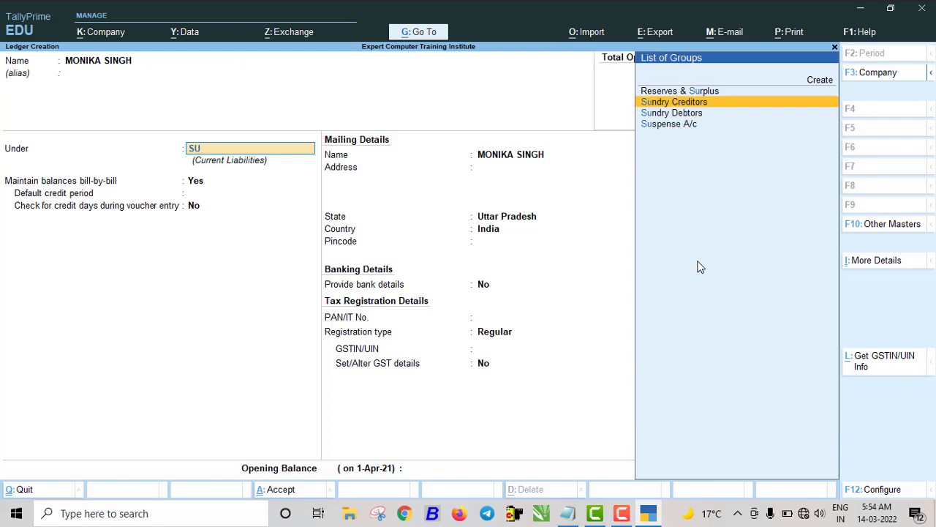
pyautogui.press('Down')
pyautogui.press('Return')
pyautogui.press('Return')
pyautogui.press('Return')
pyautogui.press('Return')
pyautogui.press('Return')
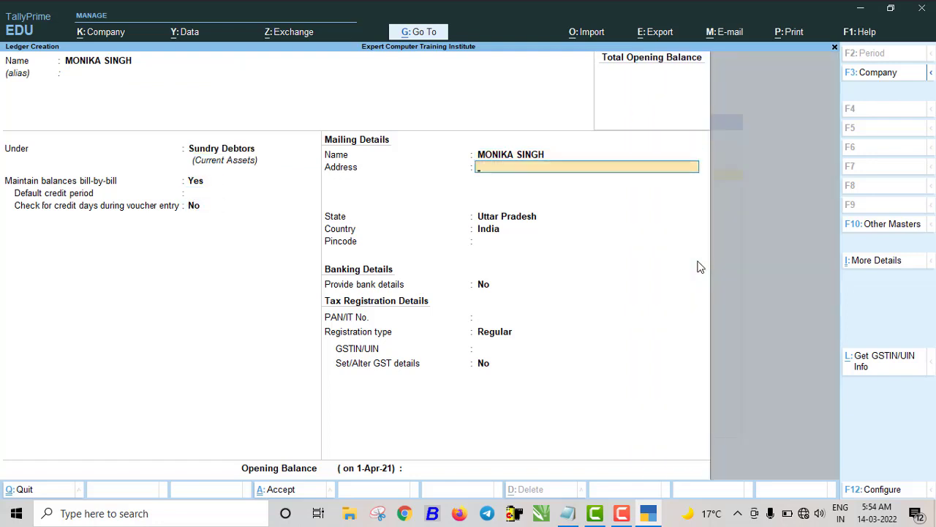
# - Fill in the customer's two-line address, pincode and GSTIN with Regular registration, save, and close ledger creation
pyautogui.write('PADRAUNA')
pyautogui.press('Return')
pyautogui.write('KSUHINA')
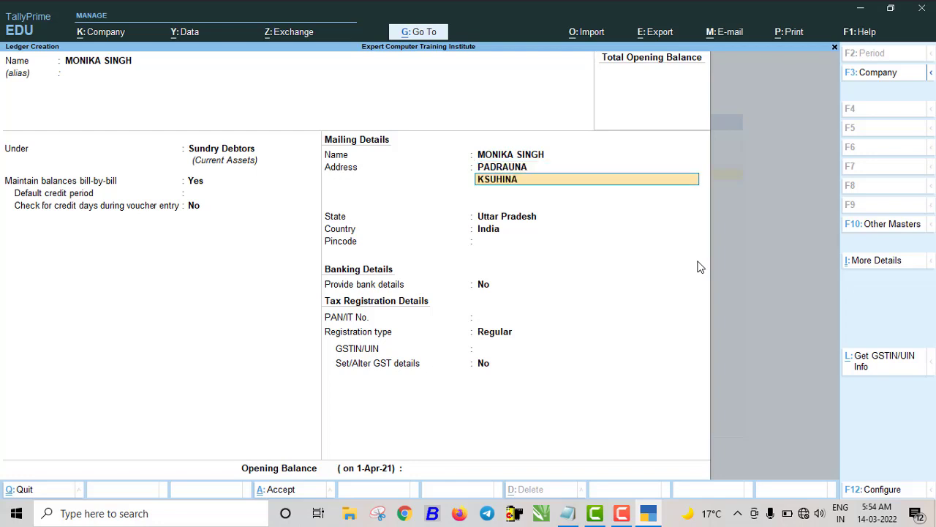
pyautogui.write('GAR')
pyautogui.press('Return')
pyautogui.press('Return')
pyautogui.press('Return')
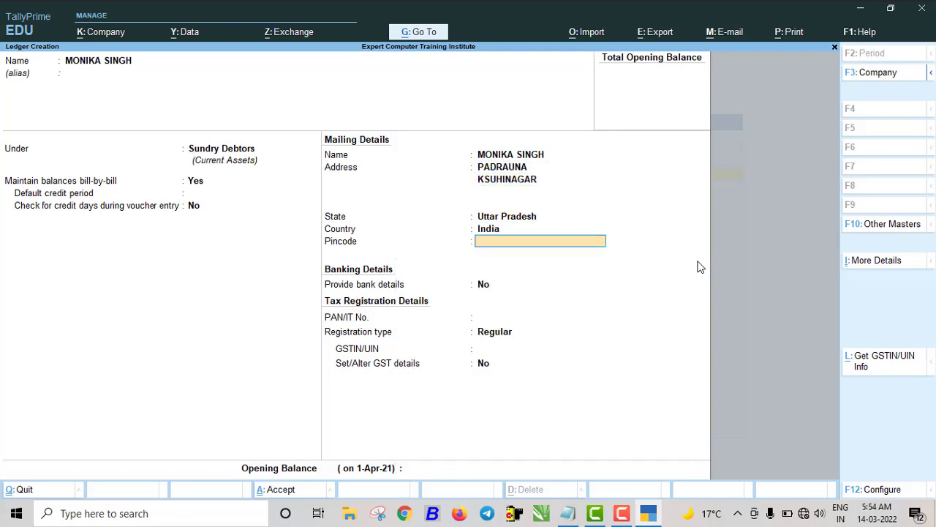
pyautogui.write('274303')
pyautogui.press('Return')
pyautogui.press('Return')
pyautogui.press('Return')
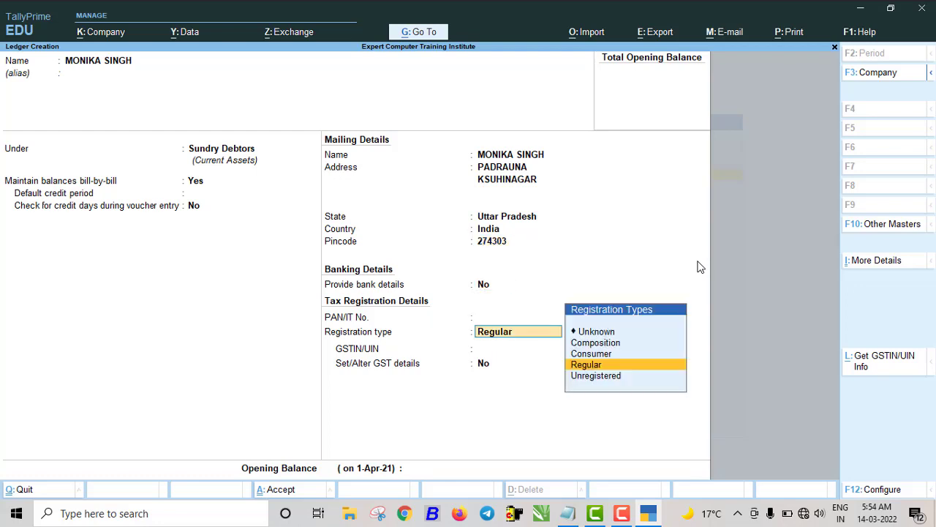
pyautogui.press('Return')
pyautogui.write('09AS65656')
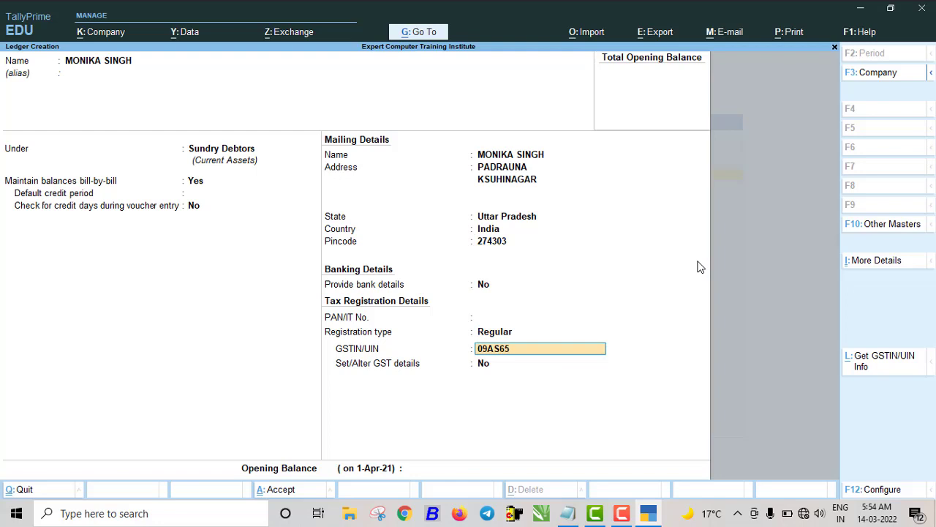
pyautogui.press('Return')
pyautogui.press('Return')
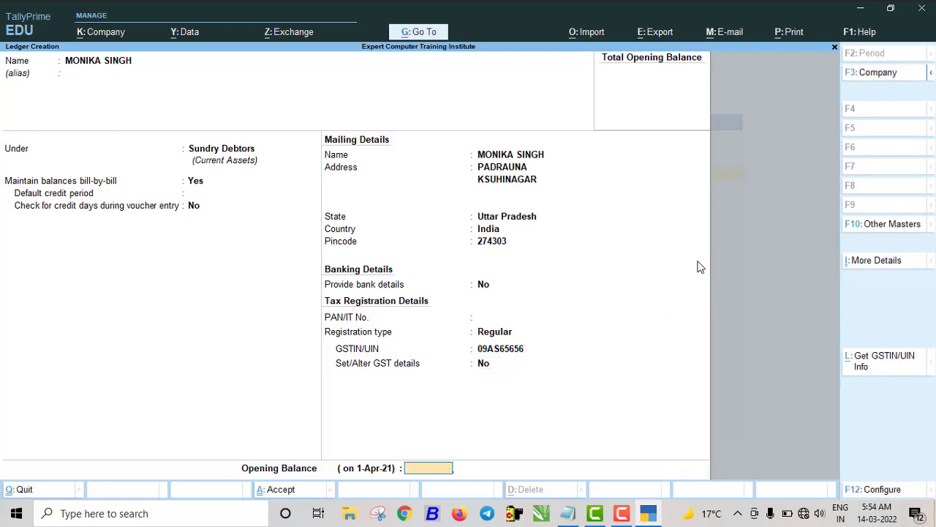
pyautogui.press('Return')
pyautogui.press('Return')
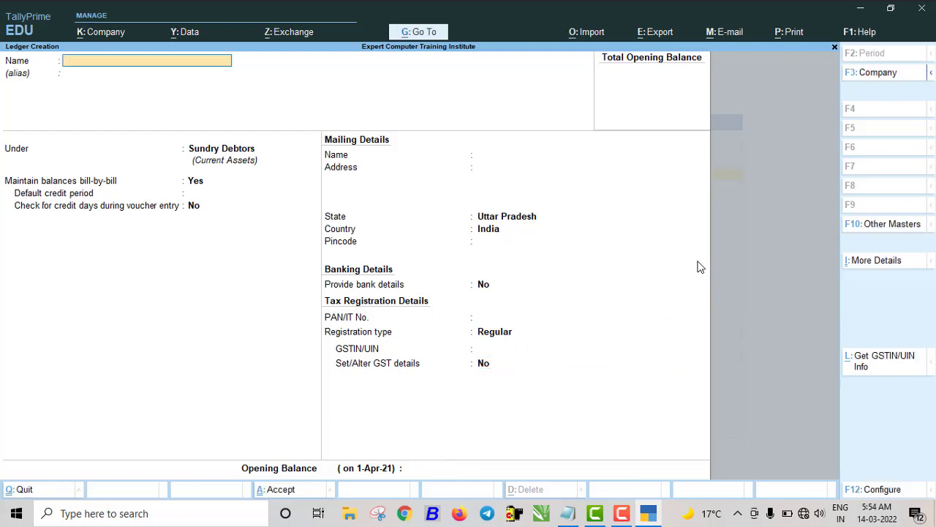
pyautogui.press('Escape')
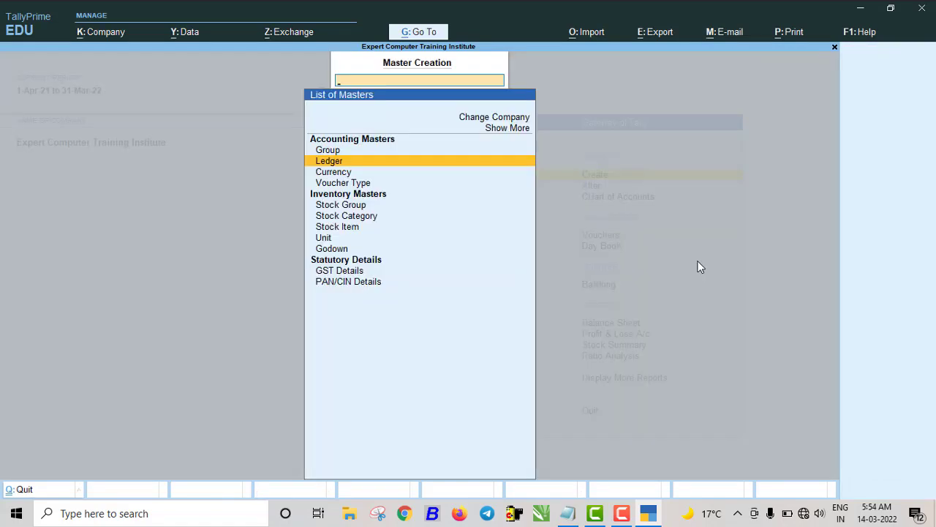
# - Start a new stock group named HADRWARE under Primary
pyautogui.press('Escape')
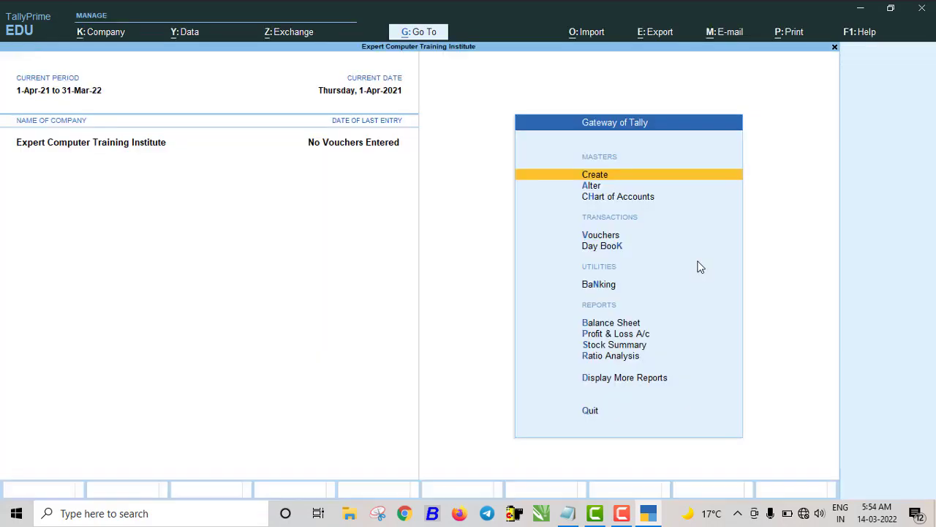
pyautogui.press('Return')
pyautogui.press('Down')
pyautogui.press('Down')
pyautogui.press('Down')
pyautogui.press('Down')
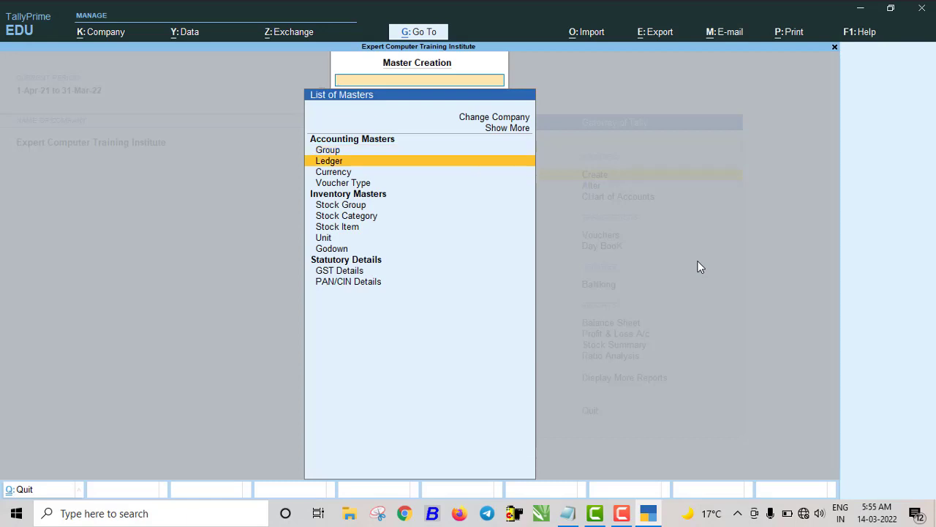
pyautogui.press('Return')
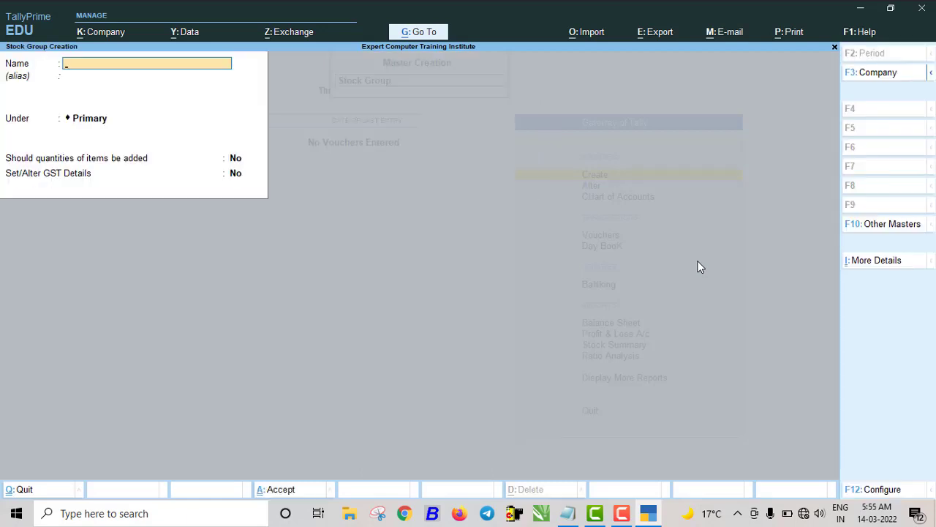
pyautogui.write('HADRWARE')
pyautogui.press('Return')
pyautogui.press('Return')
pyautogui.press('Return')
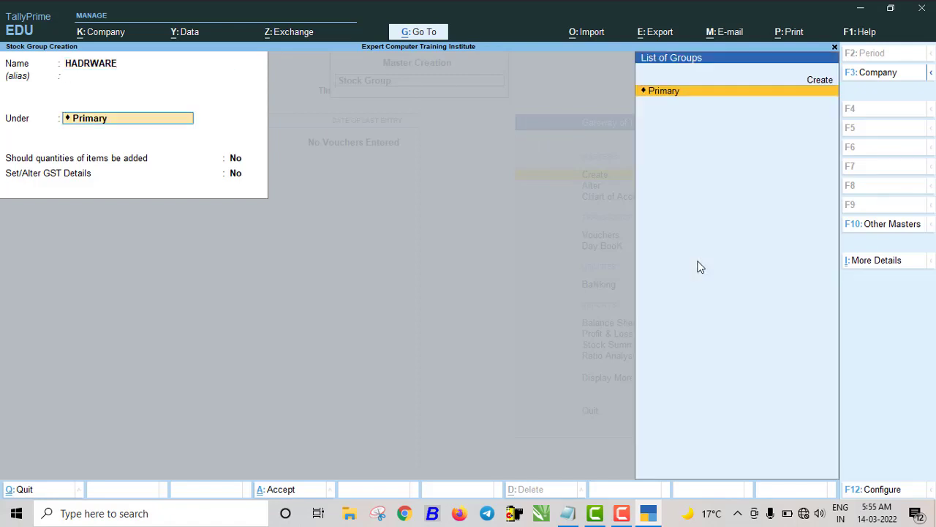
pyautogui.press('Return')
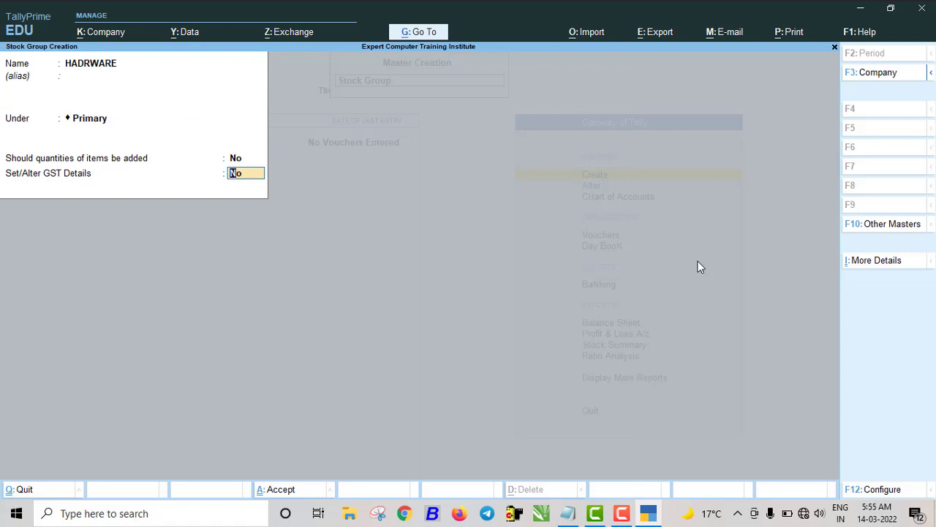
# - Give it GST details: description HARDWARE, HSN 8470, Taxable at 18% integrated tax, and save
pyautogui.write('Y')
pyautogui.press('Return')
pyautogui.write('HARDWARE')
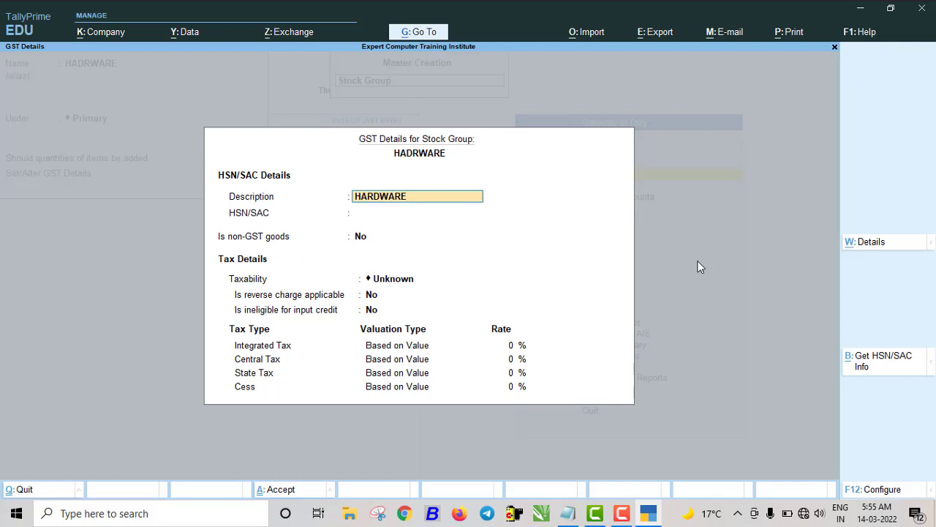
pyautogui.press('Return')
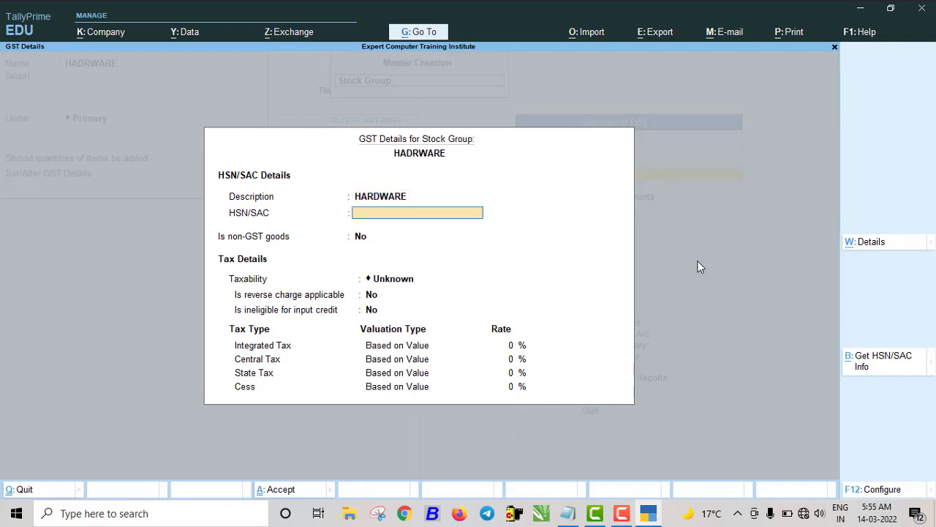
pyautogui.write('8470')
pyautogui.press('Return')
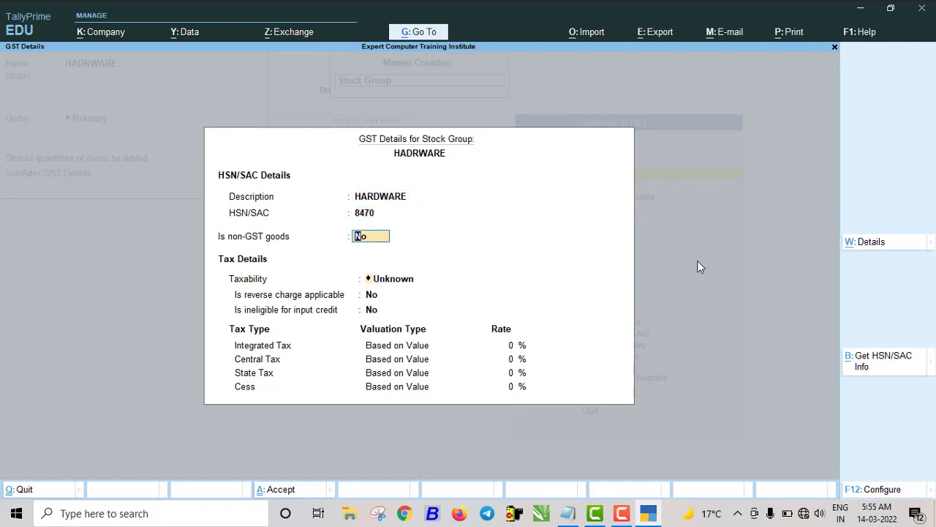
pyautogui.press('Return')
pyautogui.press('Down')
pyautogui.press('Down')
pyautogui.press('Down')
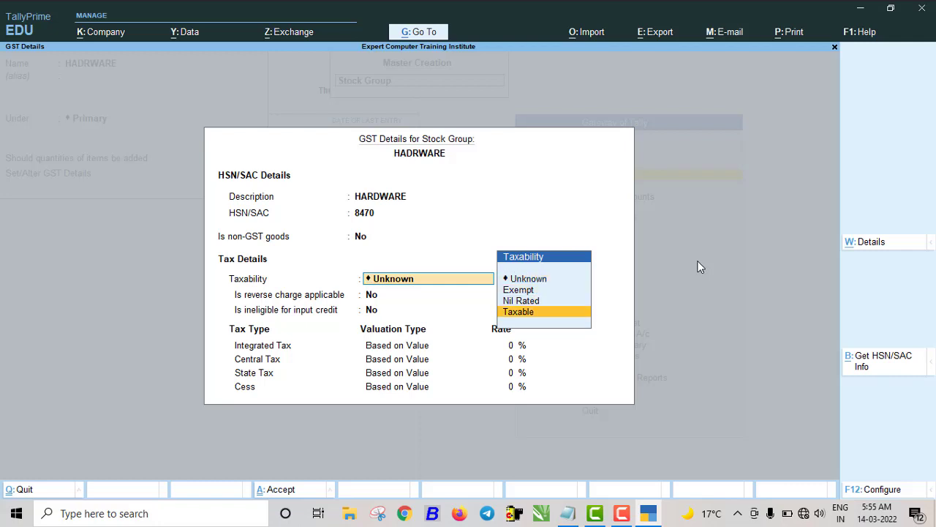
pyautogui.press('Return')
pyautogui.press('Return')
pyautogui.press('Return')
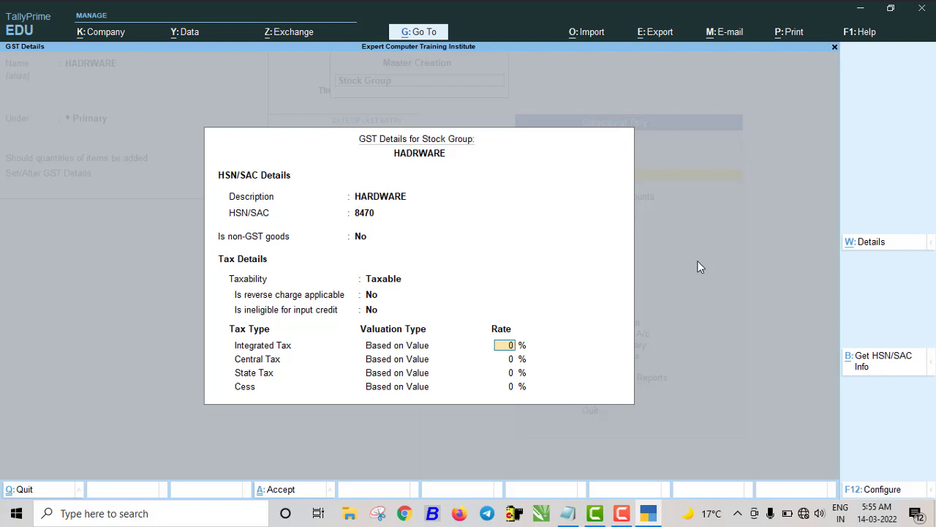
pyautogui.write('18')
pyautogui.press('Return')
pyautogui.press('Return')
pyautogui.press('Return')
pyautogui.press('Return')
pyautogui.press('Return')
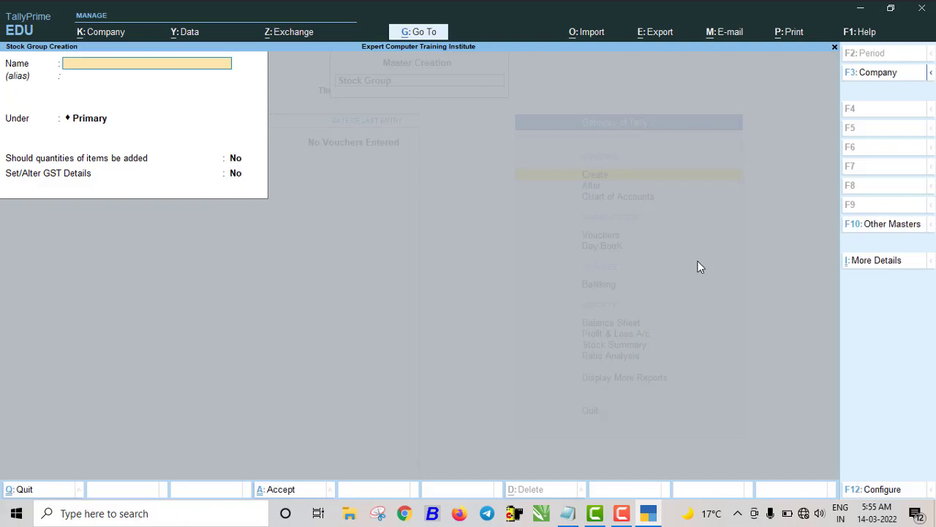
# - Create stock group FOOD under Primary with GST description FOOD, no HSN, Taxable at 12% integrated tax
pyautogui.write('FOOD')
pyautogui.press('Return')
pyautogui.press('Return')
pyautogui.press('Return')
pyautogui.press('Return')
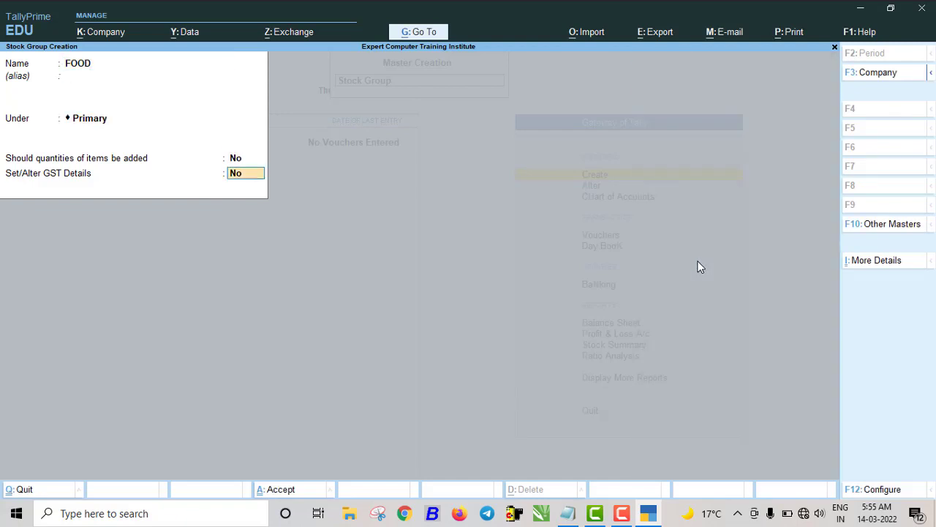
pyautogui.write('y')
pyautogui.press('Return')
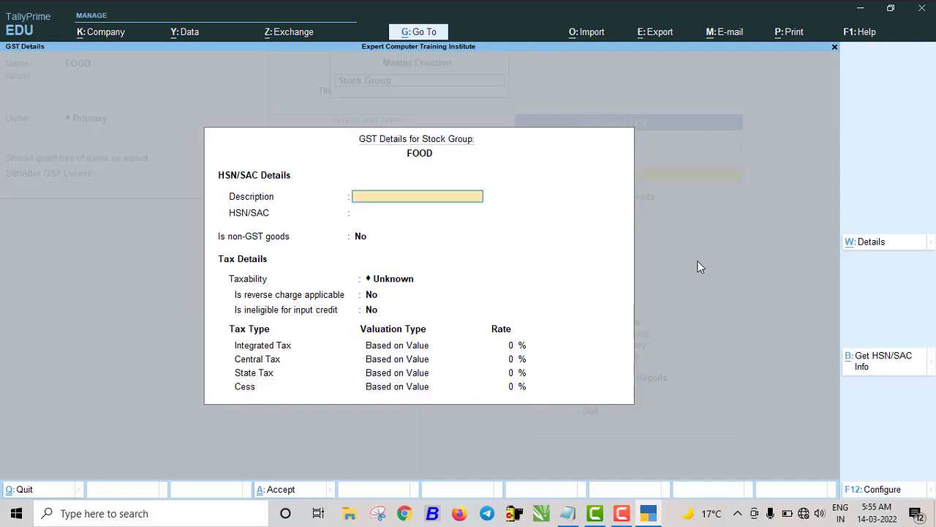
pyautogui.write('G')
pyautogui.press('BackSpace')
pyautogui.write('FOOD')
pyautogui.press('Return')
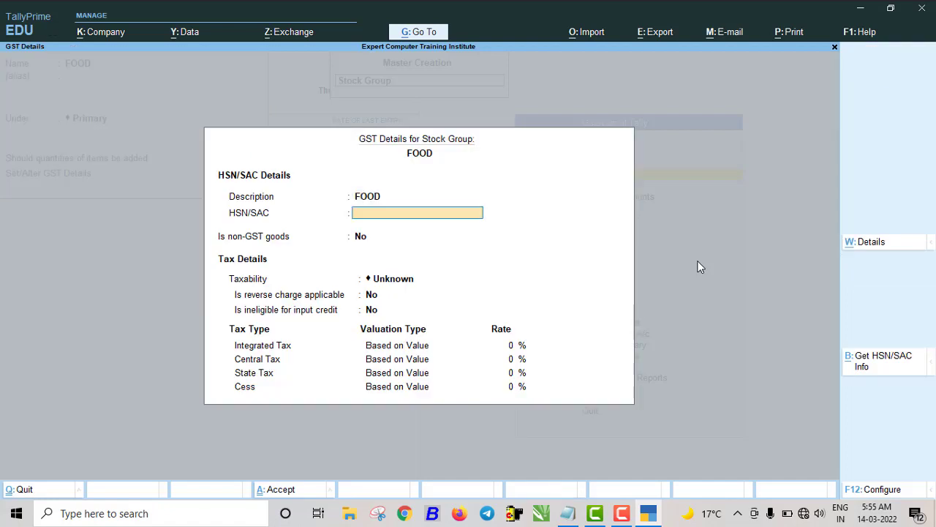
pyautogui.press('Return')
pyautogui.press('Return')
pyautogui.press('Down')
pyautogui.press('Down')
pyautogui.press('Down')
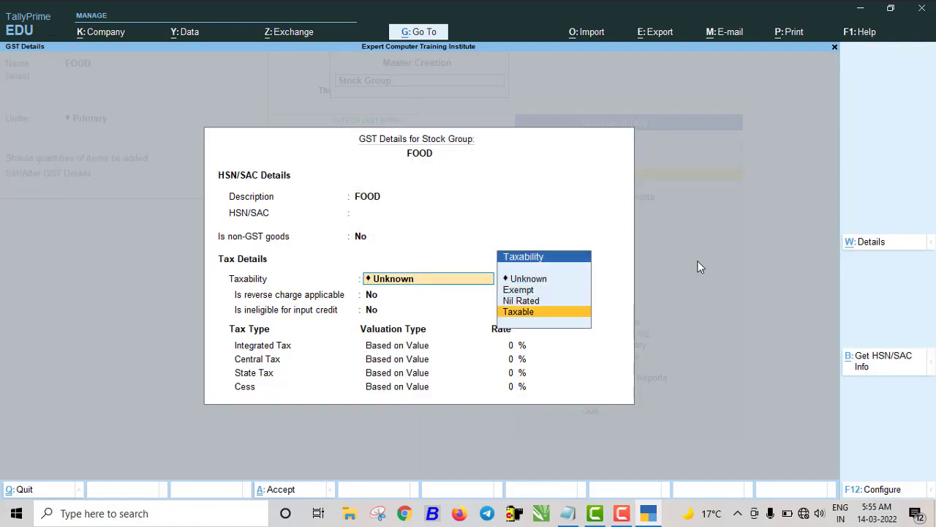
pyautogui.press('Return')
pyautogui.press('Return')
pyautogui.press('Return')
pyautogui.write('12')
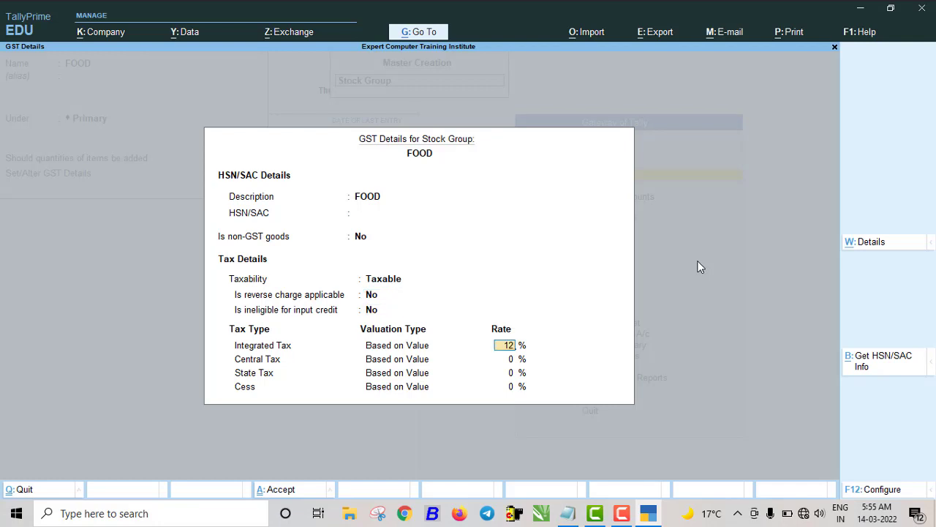
pyautogui.press('Return')
pyautogui.press('Return')
pyautogui.press('Return')
pyautogui.press('Return')
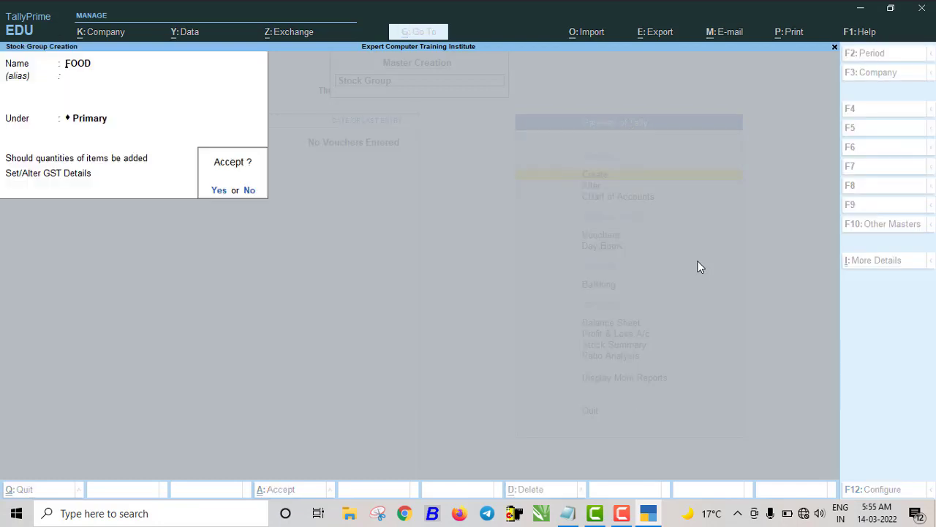
pyautogui.press('Return')
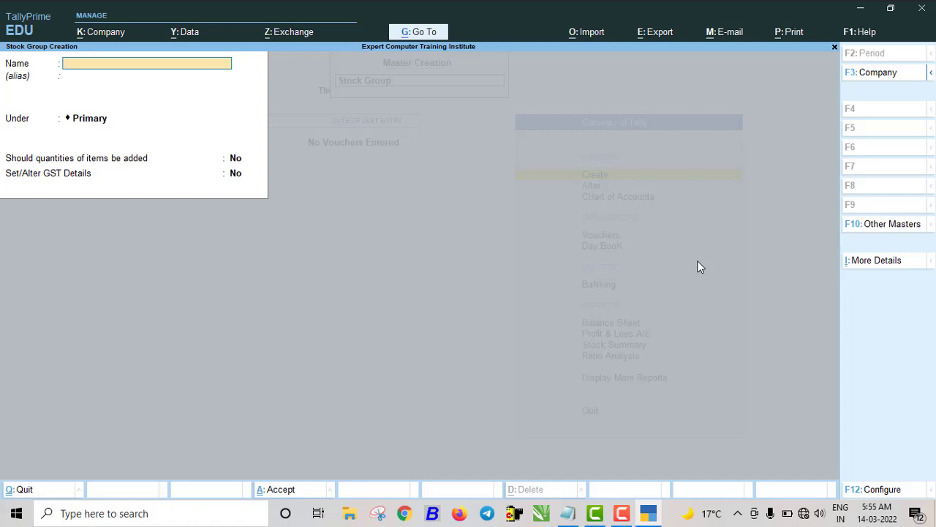
# - Name the new stock group ELECTRONIC under Primary and turn on its GST details
pyautogui.write('ELECTRONIC')
pyautogui.press('Return')
pyautogui.press('Return')
pyautogui.press('Return')
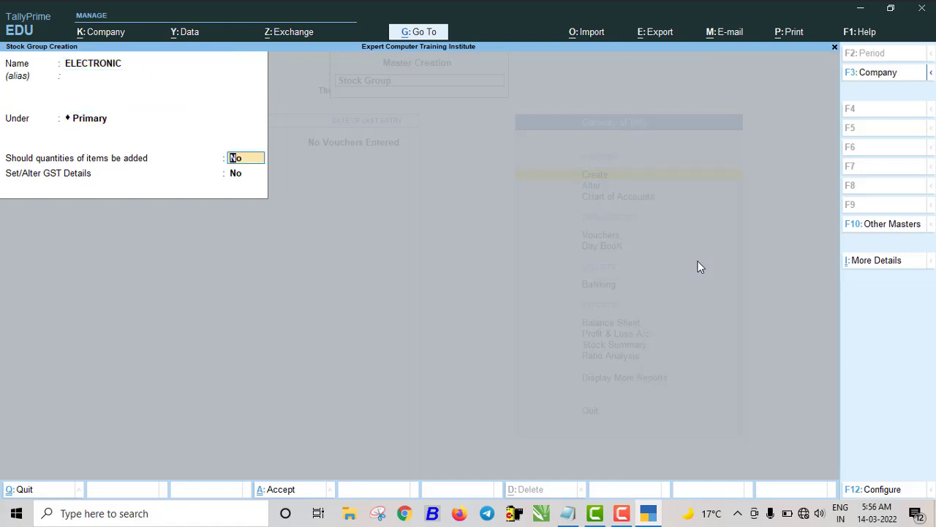
pyautogui.press('Return')
pyautogui.write('Y')
# - Enter GST description ELECTRONIC, HSN 2243, Taxable at 28% integrated tax, and accept
pyautogui.press('Return')
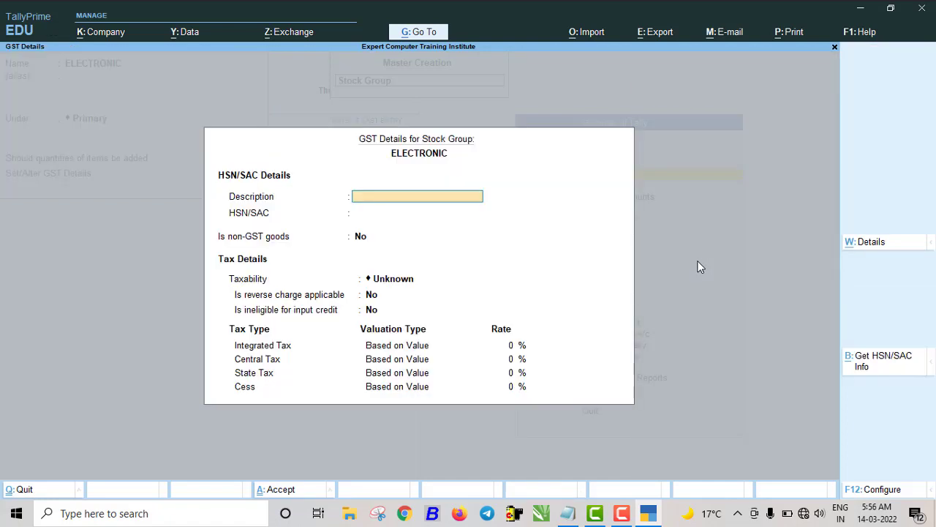
pyautogui.write('ELECTRONIC')
pyautogui.press('Return')
pyautogui.press('Return')
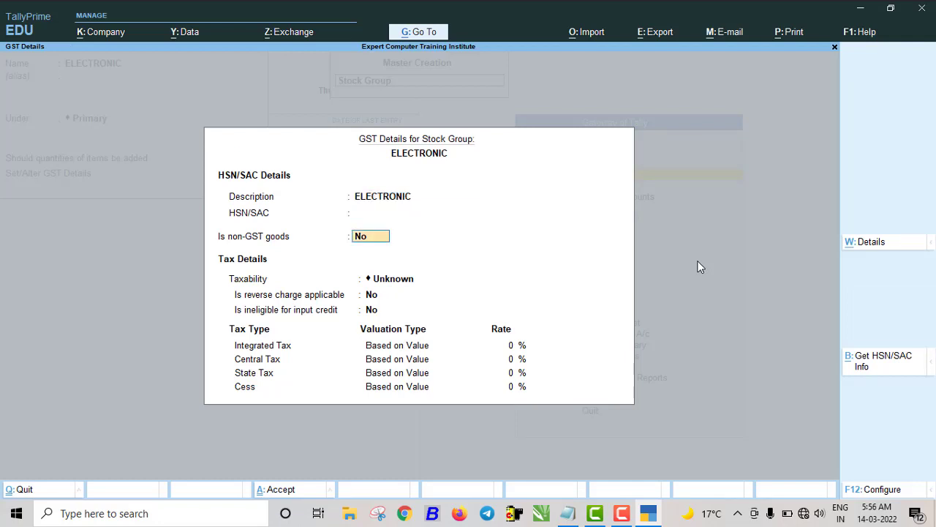
pyautogui.press('BackSpace')
pyautogui.write('2243')
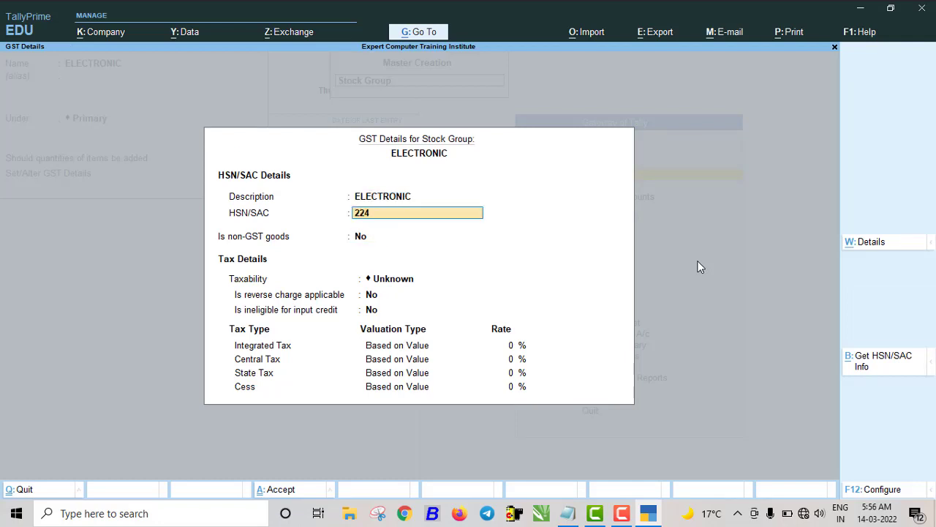
pyautogui.press('Return')
pyautogui.press('Return')
pyautogui.press('Down')
pyautogui.press('Down')
pyautogui.press('Down')
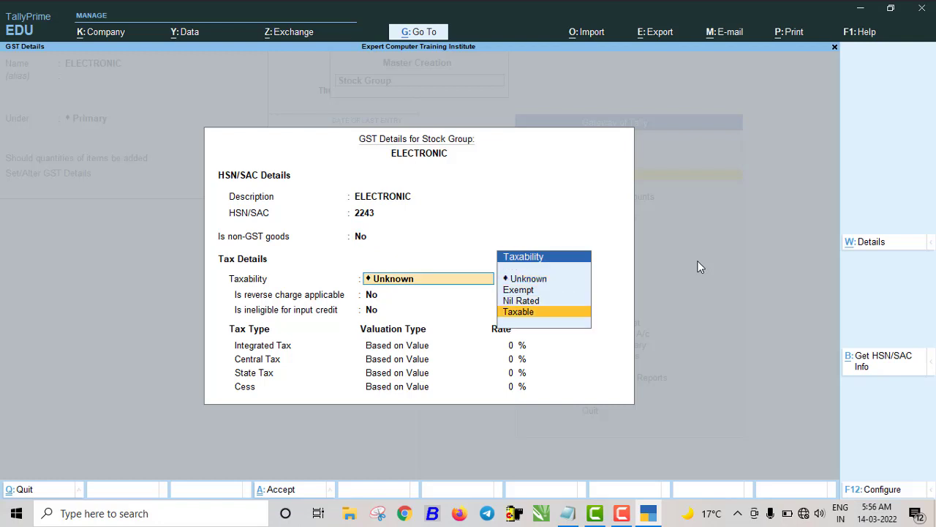
pyautogui.press('Return')
pyautogui.press('Return')
pyautogui.press('Return')
pyautogui.write('28')
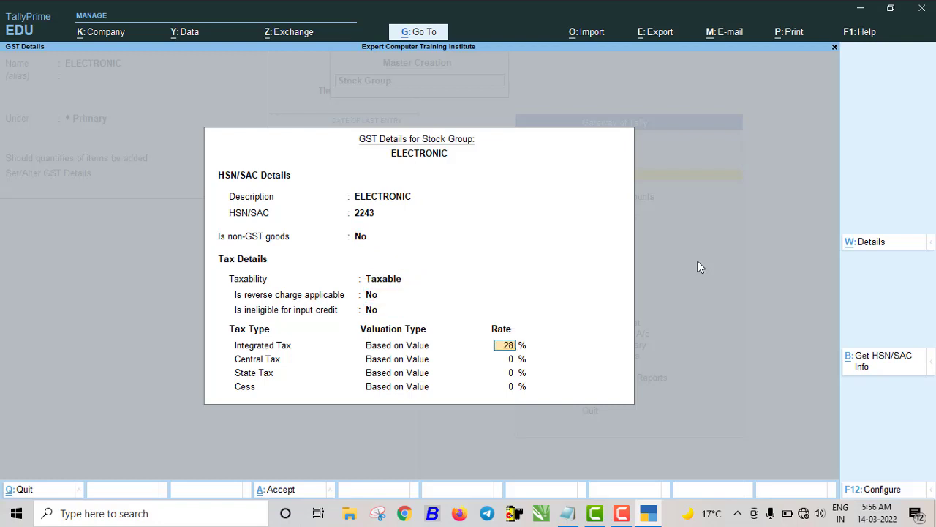
pyautogui.press('Return')
pyautogui.press('Return')
pyautogui.press('Return')
pyautogui.press('Return')
pyautogui.press('Return')
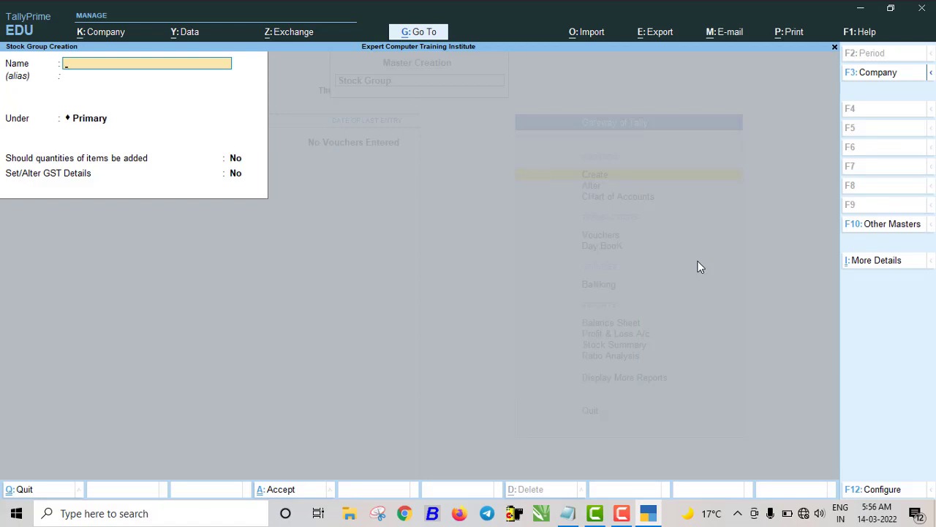
pyautogui.press('Escape')
# - Leave stock group creation and create the PCS unit with quantity code PCS-PIECES
pyautogui.press('y')
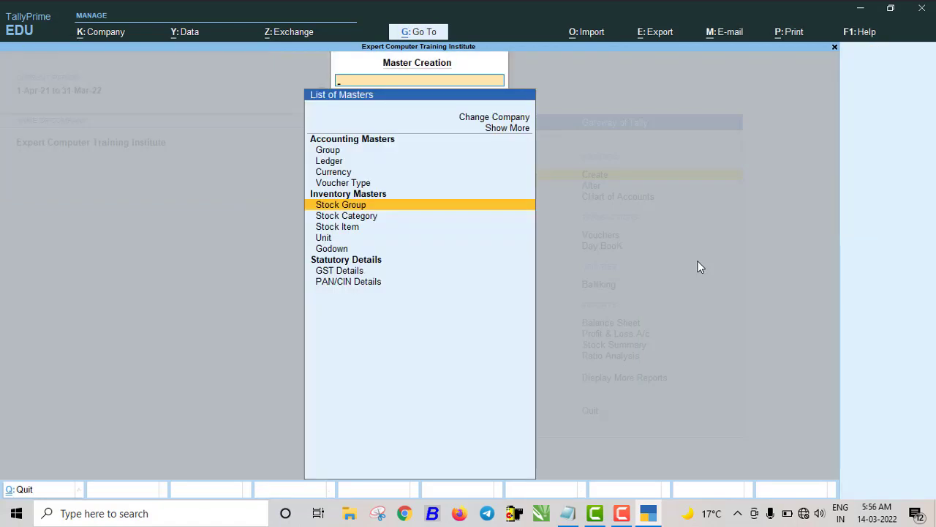
pyautogui.press('Down')
pyautogui.press('Down')
pyautogui.press('Down')
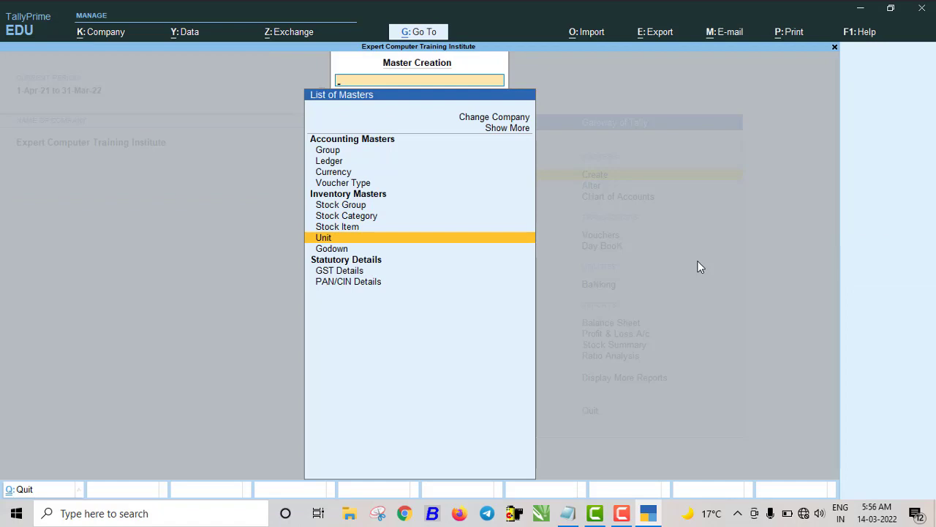
pyautogui.press('Return')
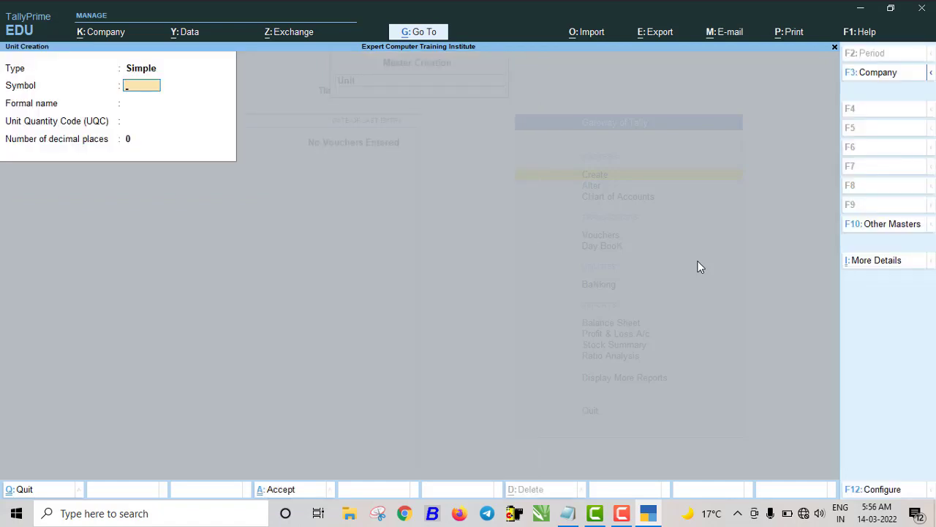
pyautogui.write('PCS')
pyautogui.press('Return')
pyautogui.press('Return')
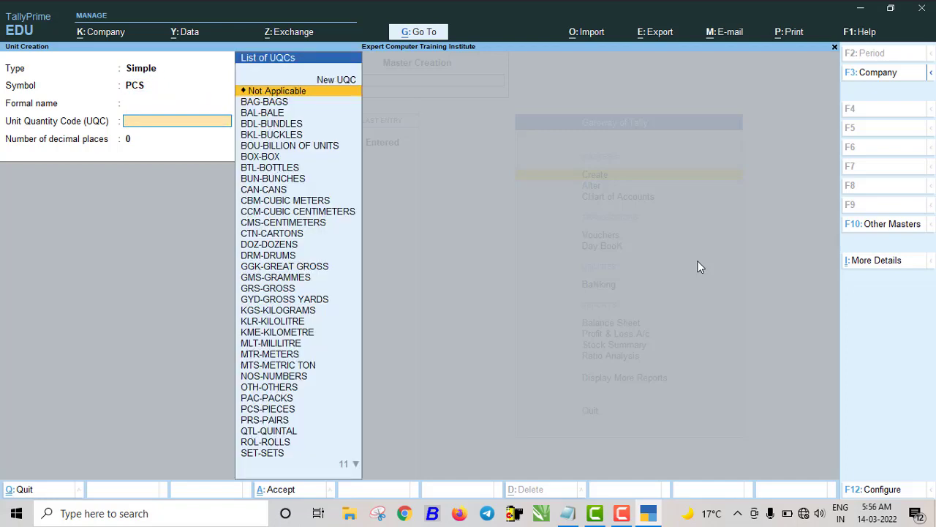
pyautogui.write('PC')
pyautogui.press('Return')
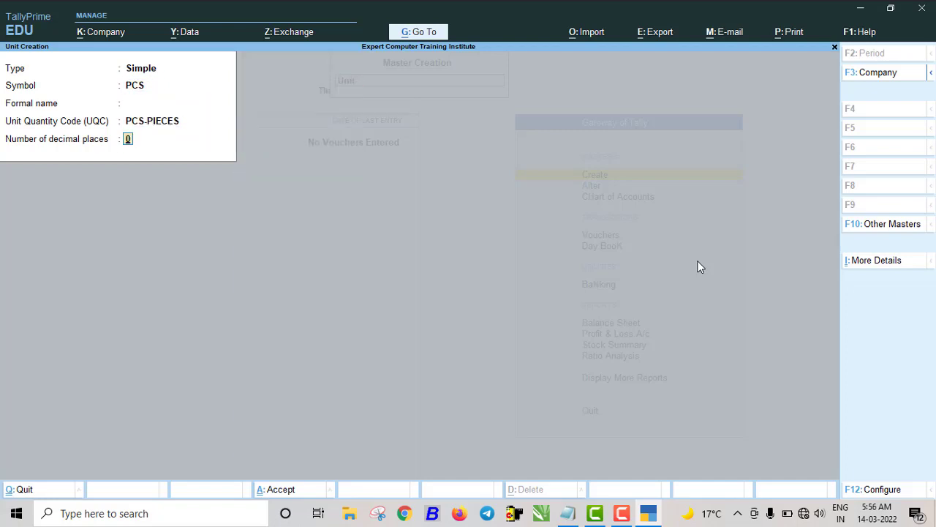
pyautogui.press('Return')
pyautogui.write('KG')
# - Create the KG unit (KGS-KILOGRAMS) and the GRAM unit (GMS-GRAMMES)
pyautogui.press('Return')
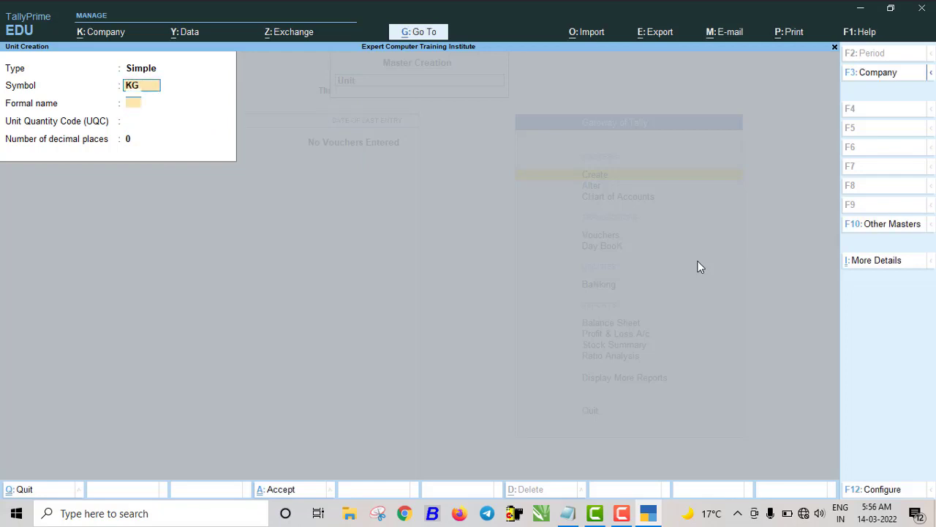
pyautogui.press('Return')
pyautogui.write('KG')
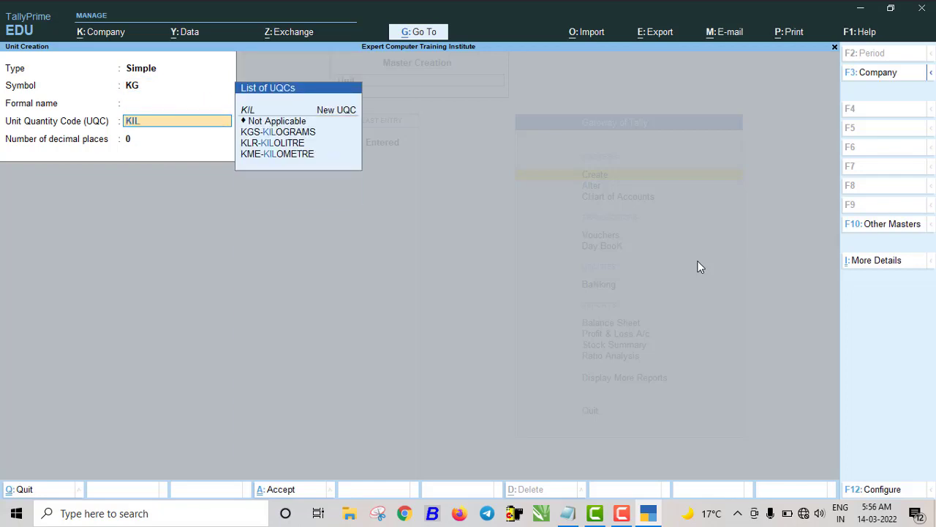
pyautogui.press('Down')
pyautogui.press('Return')
pyautogui.press('Return')
pyautogui.press('Return')
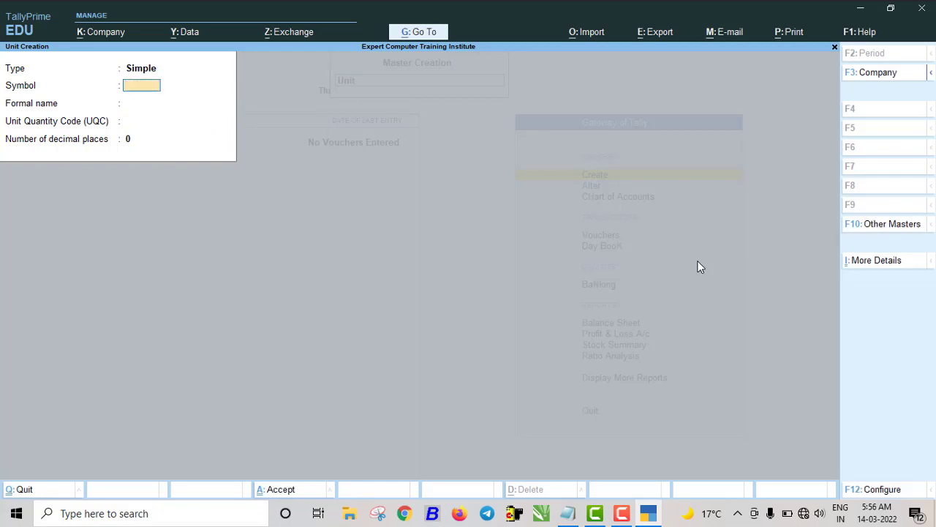
pyautogui.write('GRAM')
pyautogui.press('Return')
pyautogui.press('Return')
pyautogui.write('GR')
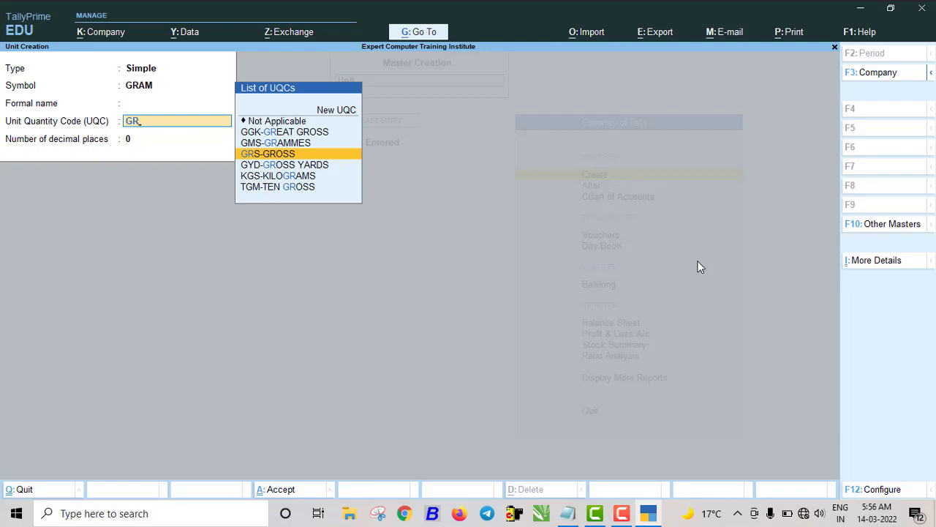
pyautogui.press('Down')
pyautogui.press('Up')
pyautogui.press('Up')
pyautogui.press('Up')
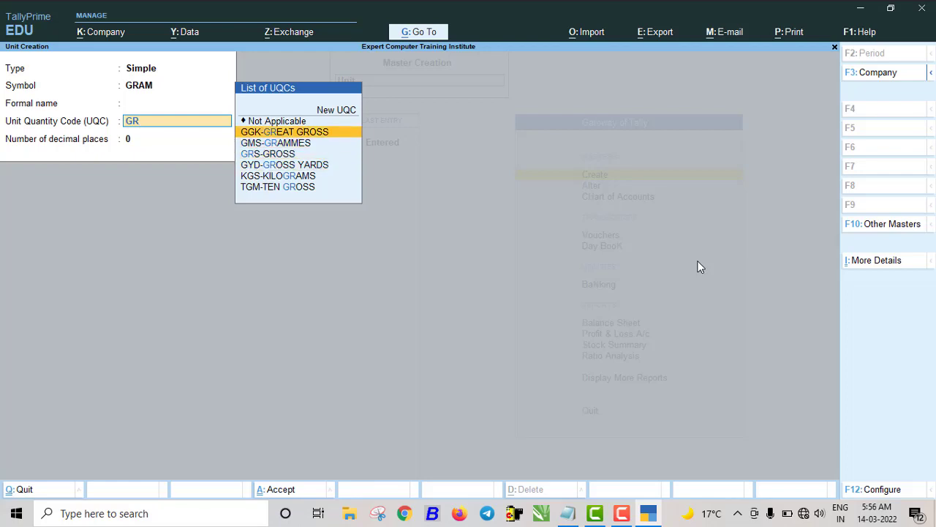
pyautogui.press('Down')
pyautogui.press('Return')
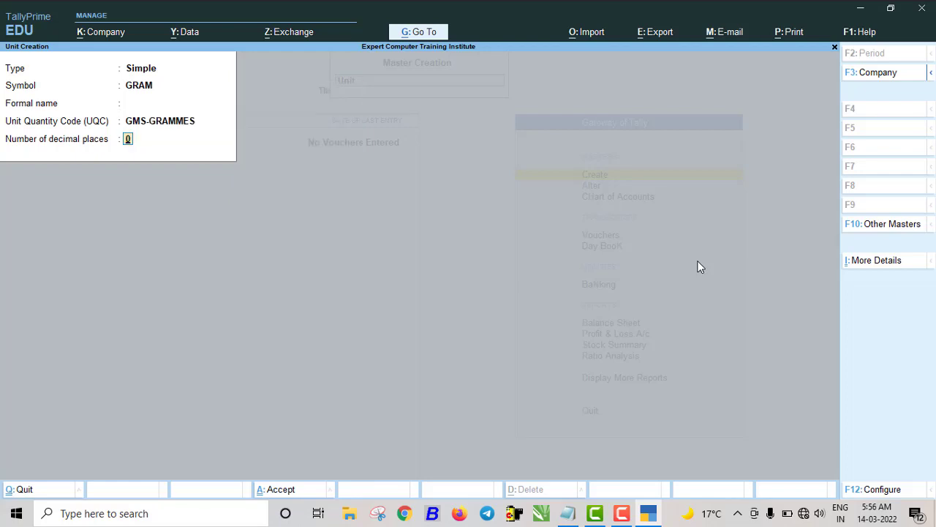
pyautogui.press('Return')
pyautogui.press('Return')
# - Create the LTR unit with quantity code KLR-KILOLITRE and 0 decimal places
pyautogui.write('LTR')
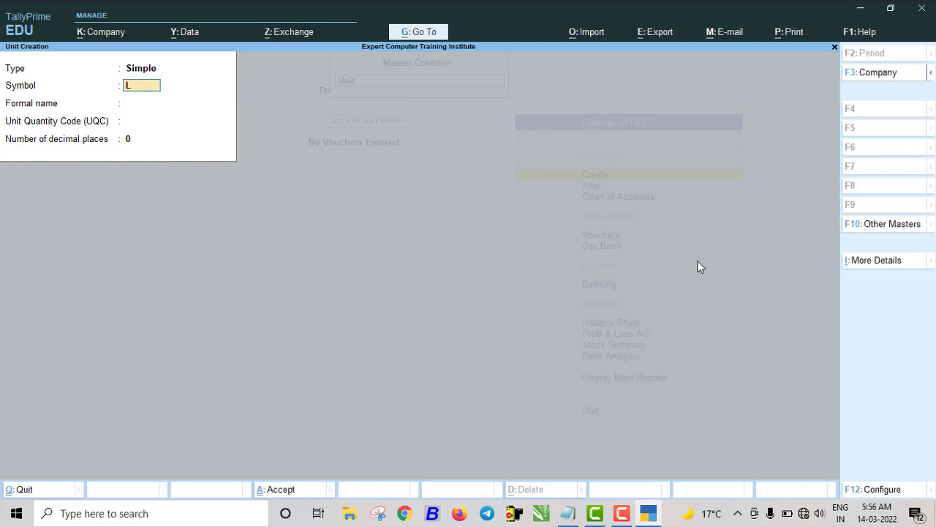
pyautogui.press('Return')
pyautogui.press('Return')
pyautogui.write('LIT')
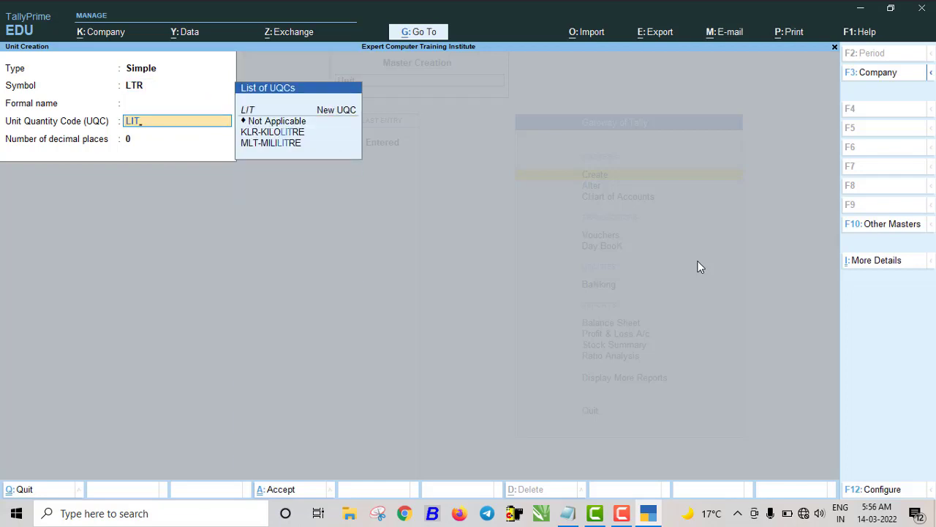
pyautogui.press('Down')
pyautogui.press('Return')
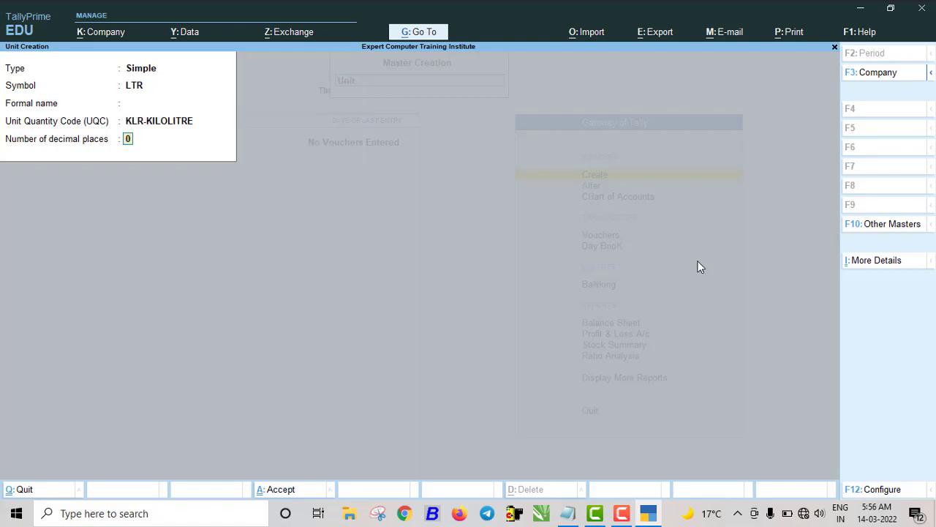
pyautogui.press('Return')
pyautogui.press('Return')
# - Quit unit creation and start a new stock item from the masters list
pyautogui.press('Escape')
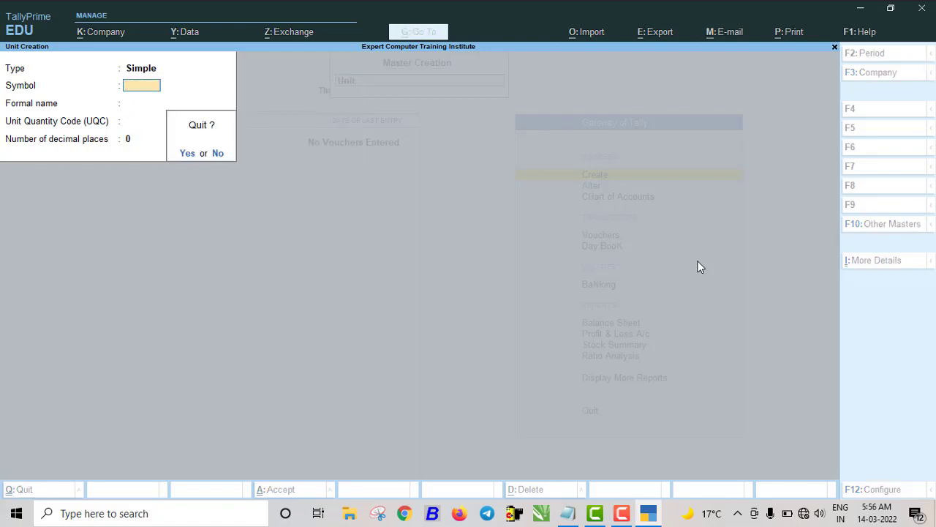
pyautogui.press('Return')
pyautogui.press('Up')
pyautogui.press('Return')
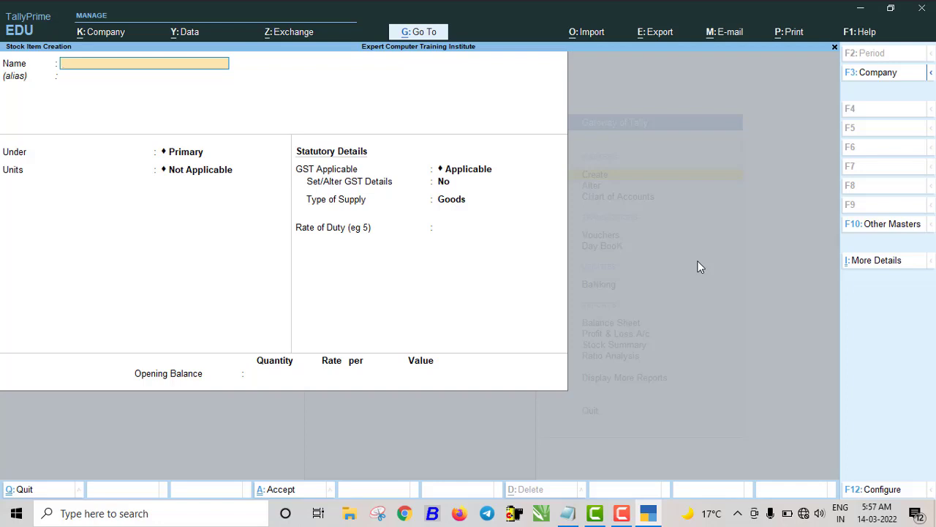
# - Create the KEYBOARD DELL stock item under HADRWARE with unit PCS
pyautogui.write('KEYBOARD DELL')
pyautogui.press('Return')
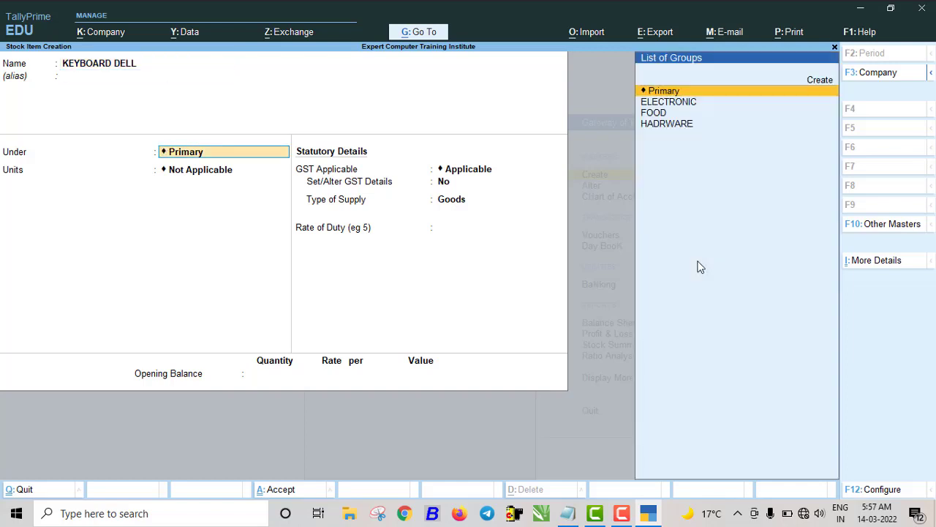
pyautogui.press('Down')
pyautogui.press('Down')
pyautogui.press('Down')
pyautogui.press('Return')
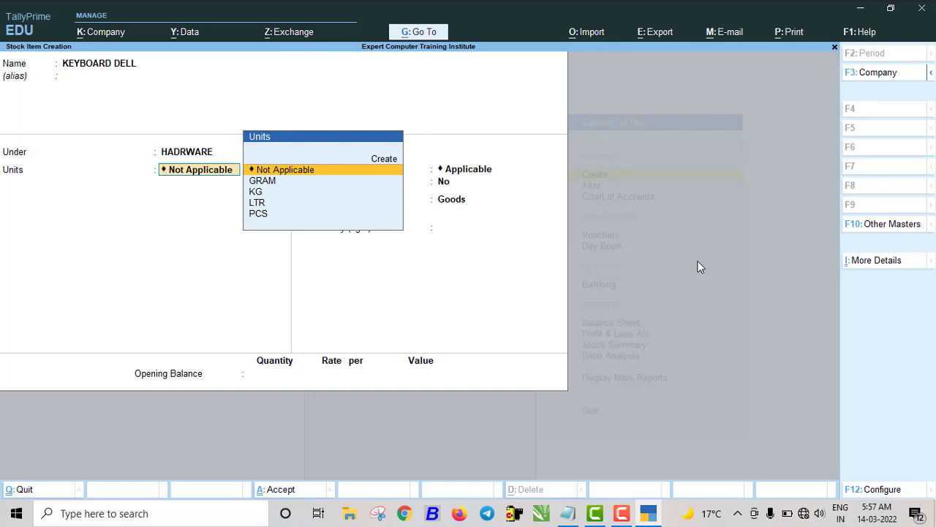
pyautogui.press('Down')
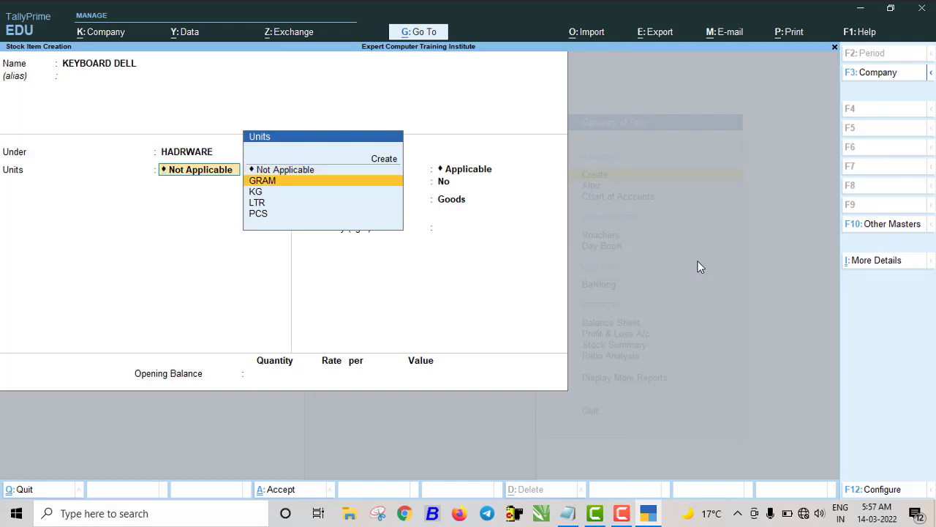
pyautogui.press('Down')
pyautogui.press('Down')
pyautogui.press('Down')
pyautogui.press('Return')
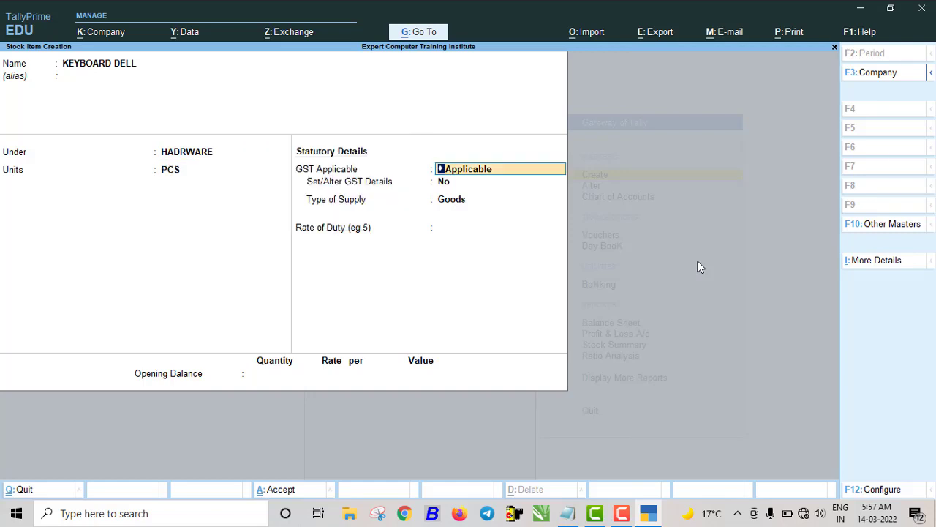
pyautogui.hotkey('ctrl', 'a')
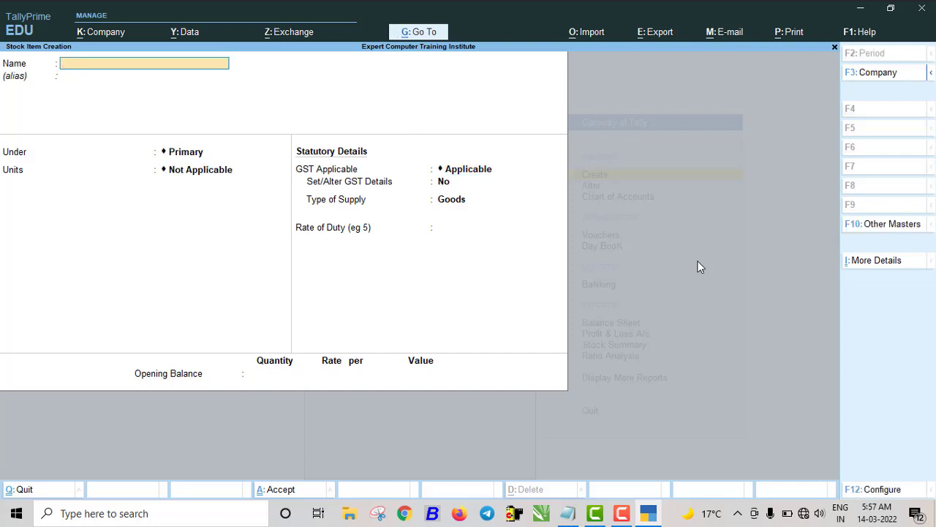
# - Create the MOTHER BOARD SS SHINE stock item under HADRWARE in PCS, then quit stock item creation
pyautogui.write('MOTHER BOARD')
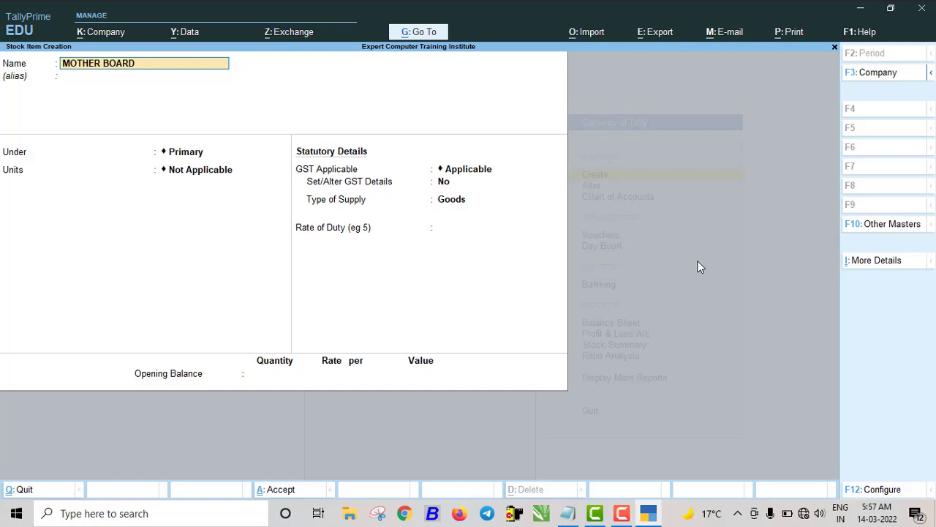
pyautogui.write(' SS SHINE')
pyautogui.press('Return')
pyautogui.press('Return')
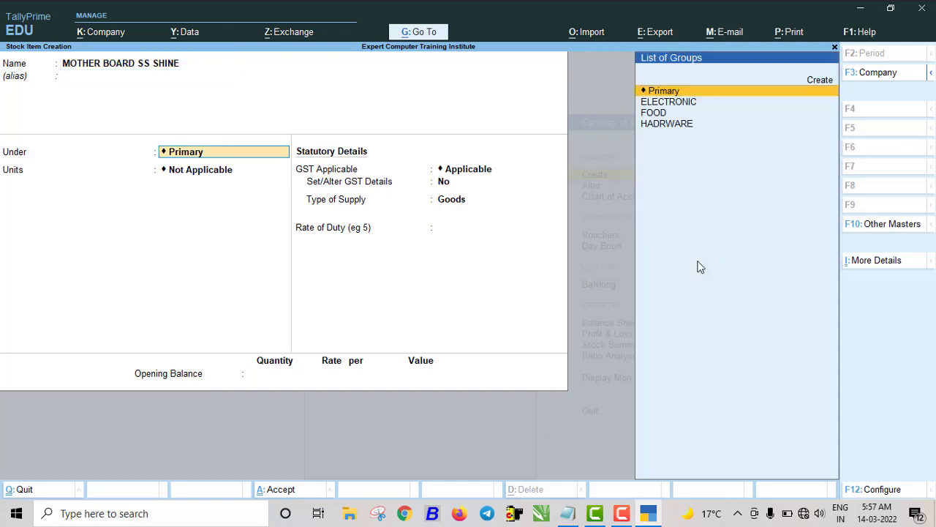
pyautogui.press('Down')
pyautogui.press('Down')
pyautogui.press('Down')
pyautogui.press('Return')
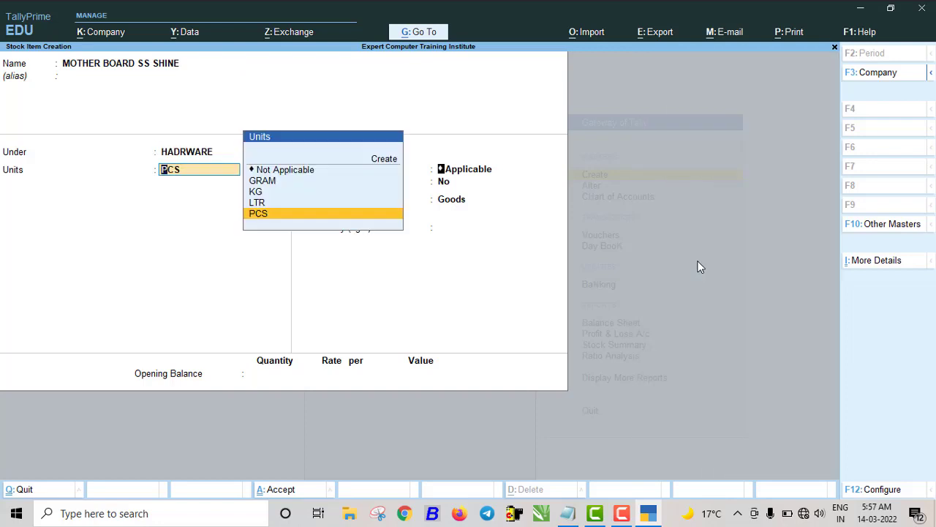
pyautogui.press('Return')
pyautogui.press('ctrl')
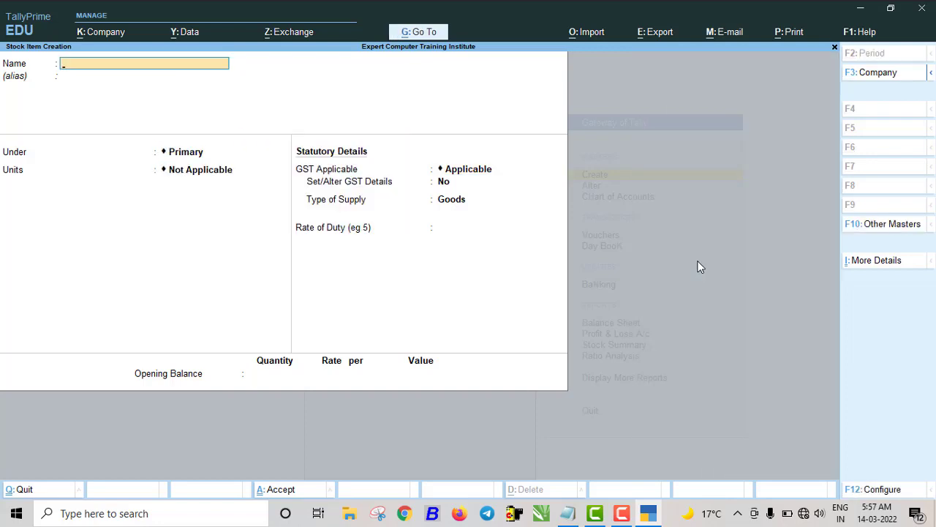
pyautogui.press('Escape')
pyautogui.press('Return')
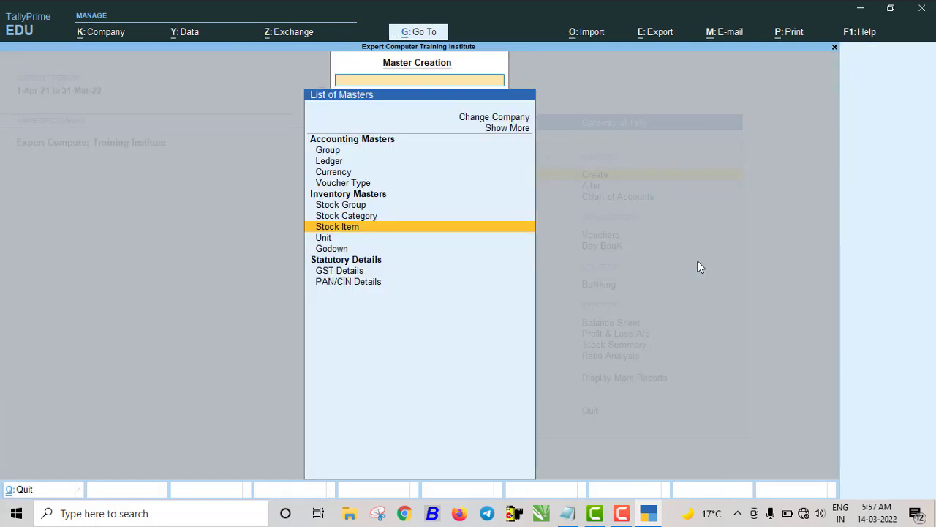
# - Start a purchase voucher for supplier invoice 23235 dated 1-Apr-21
pyautogui.press('Escape')
pyautogui.press('Down')
pyautogui.press('Down')
pyautogui.press('Down')
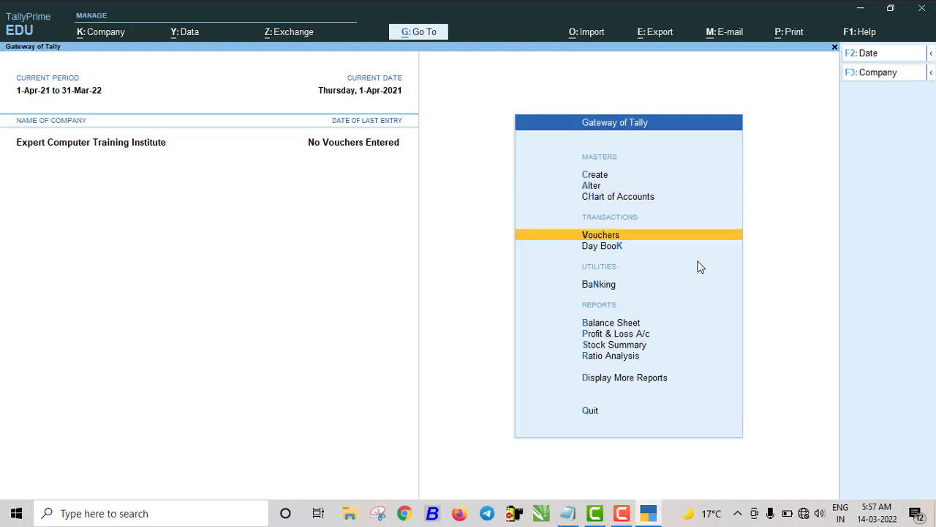
pyautogui.press('Return')
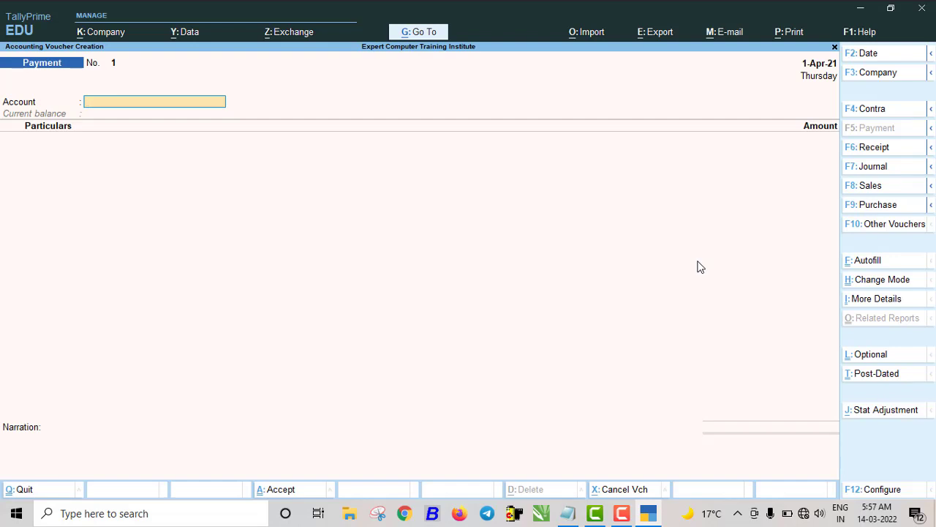
pyautogui.click(885, 205)
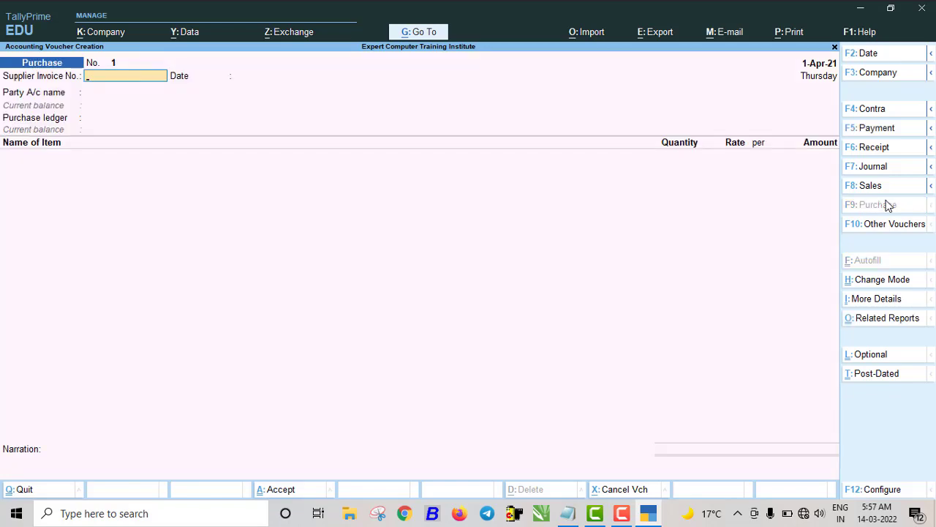
pyautogui.write('23235')
pyautogui.press('Return')
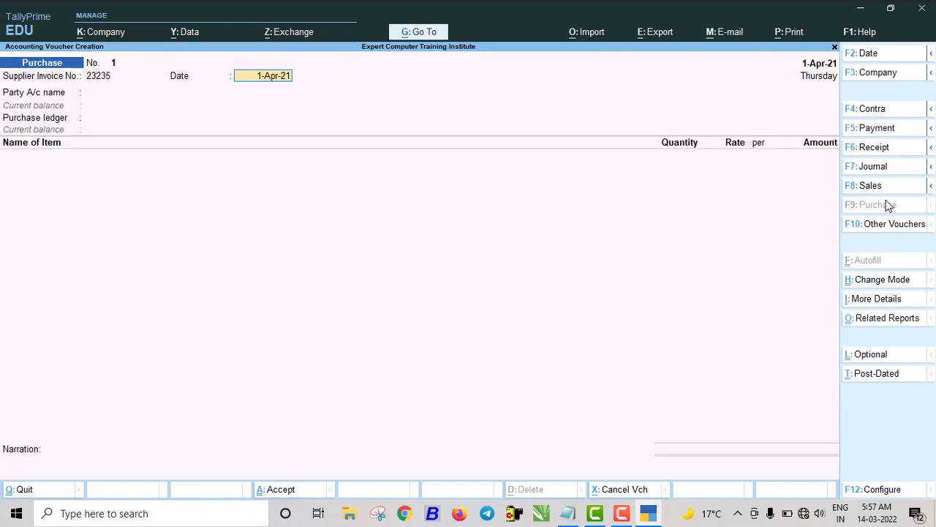
pyautogui.press('Return')
# - Select JAISWAL TRADERS as the supplier and complete its party details
pyautogui.press('Down')
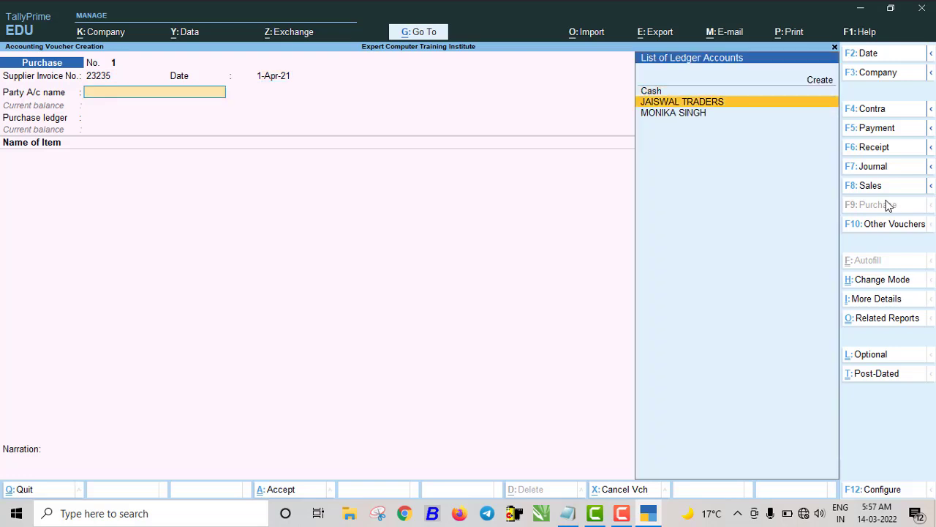
pyautogui.press('Return')
pyautogui.press('Return')
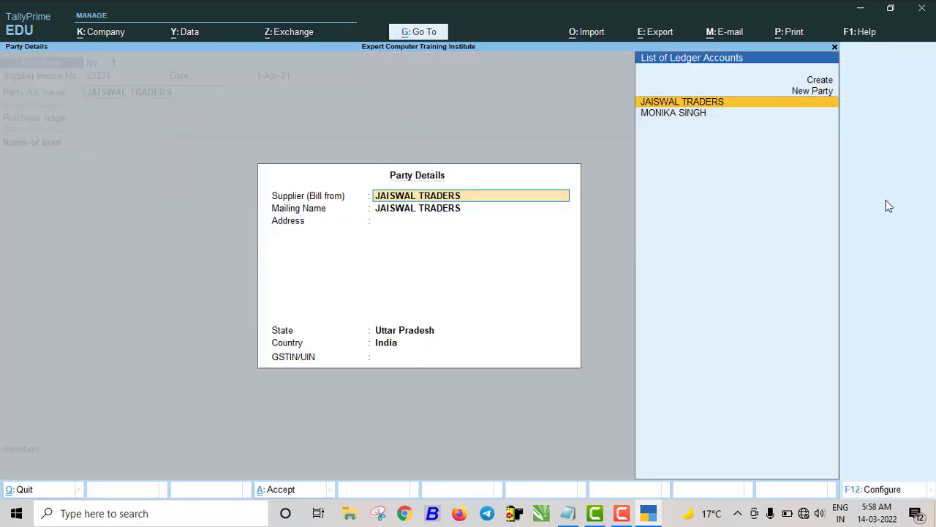
pyautogui.press('Return')
pyautogui.press('Return')
pyautogui.press('Return')
pyautogui.press('Return')
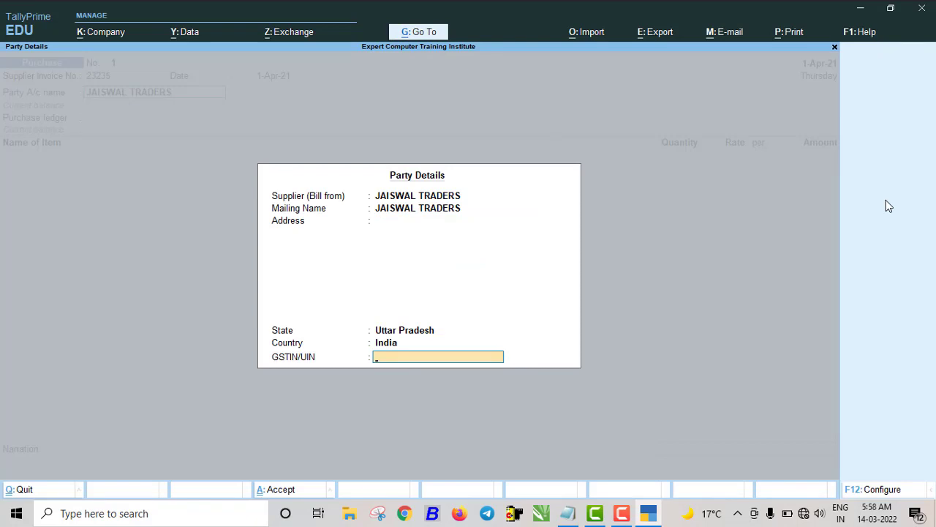
pyautogui.write('09S')
pyautogui.press('Return')
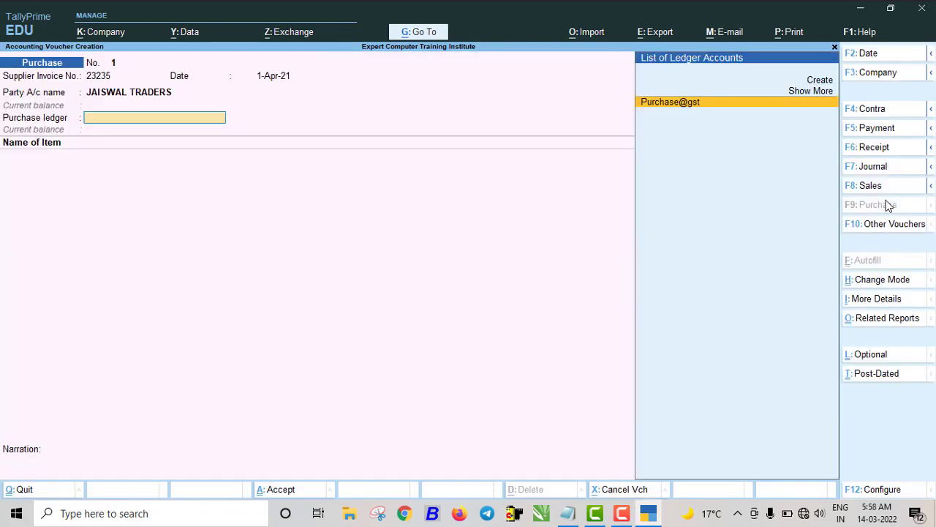
pyautogui.press('Return')
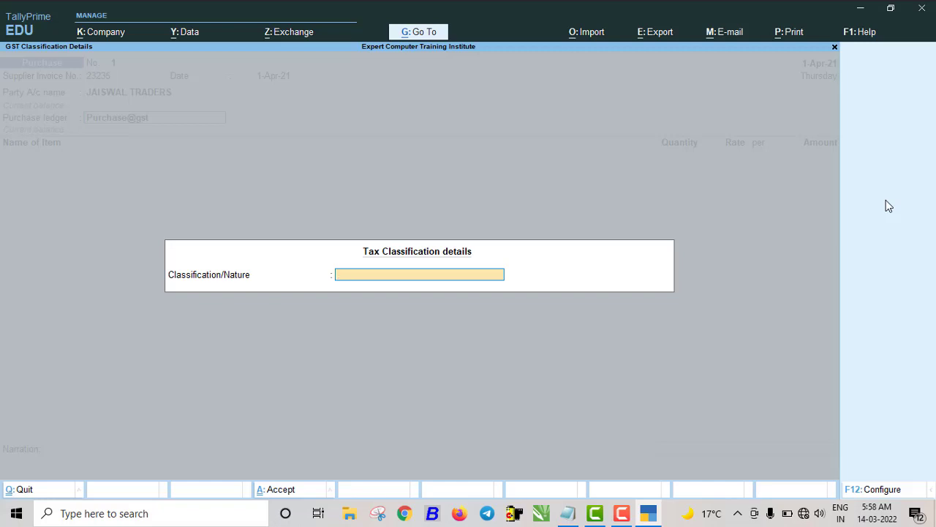
# - Choose the Purchase@gst ledger with transaction nature Purchase Taxable
pyautogui.write('P')
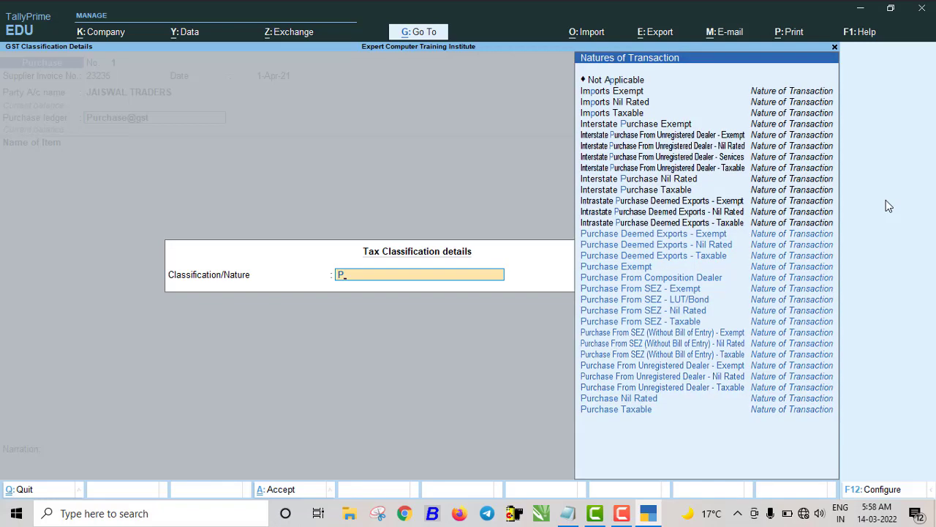
pyautogui.press('Down')
pyautogui.press('Down')
pyautogui.press('Down')
pyautogui.press('Down')
pyautogui.press('Down')
pyautogui.press('Down')
pyautogui.press('Down')
pyautogui.press('Down')
pyautogui.press('Down')
pyautogui.press('Down')
pyautogui.press('Down')
pyautogui.press('Down')
pyautogui.press('Down')
pyautogui.press('Down')
pyautogui.press('Down')
pyautogui.press('Down')
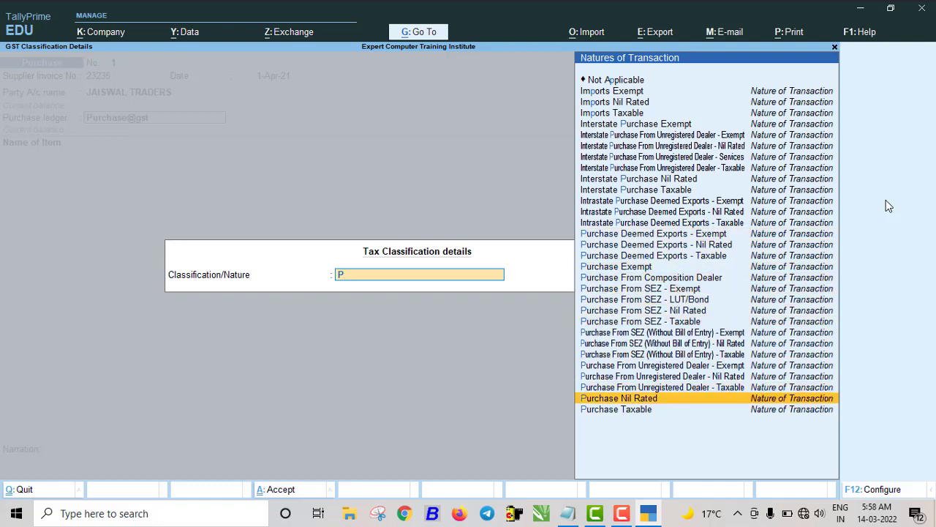
pyautogui.press('Down')
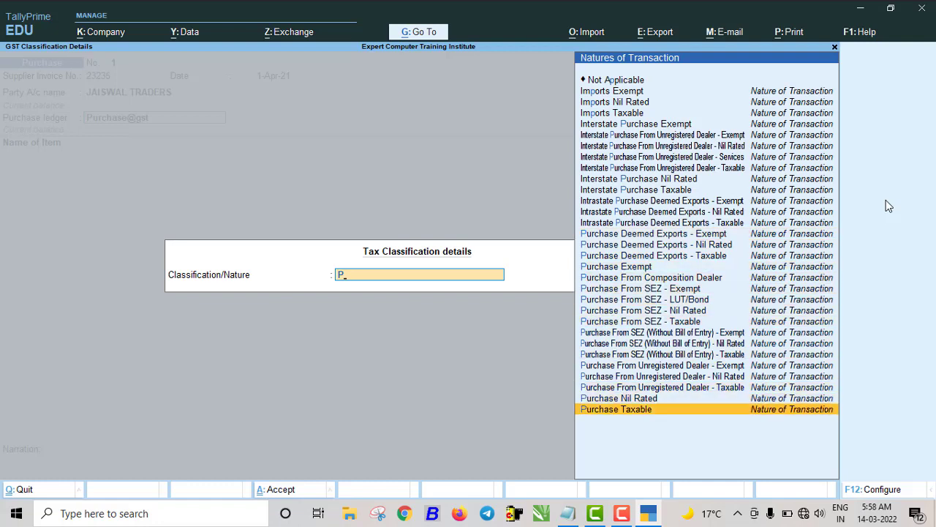
pyautogui.press('Up')
pyautogui.press('Down')
pyautogui.press('Return')
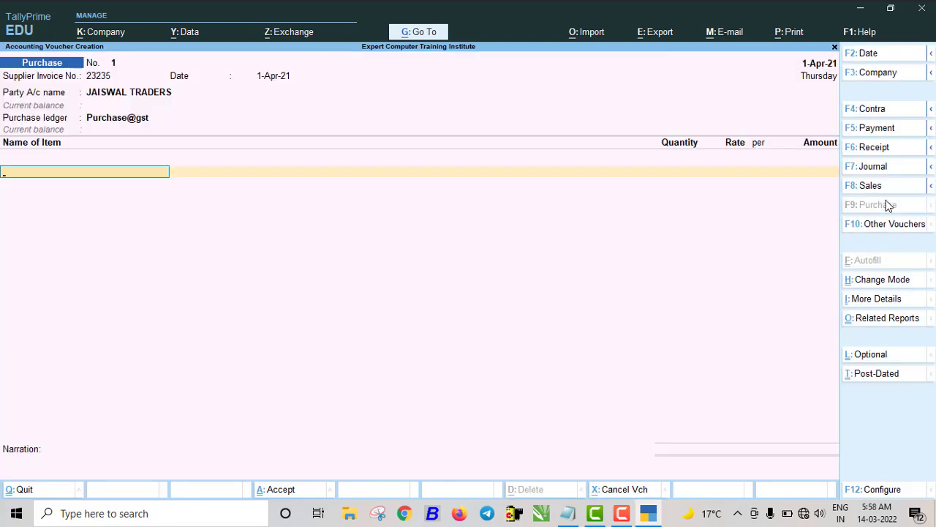
pyautogui.press('BackSpace')
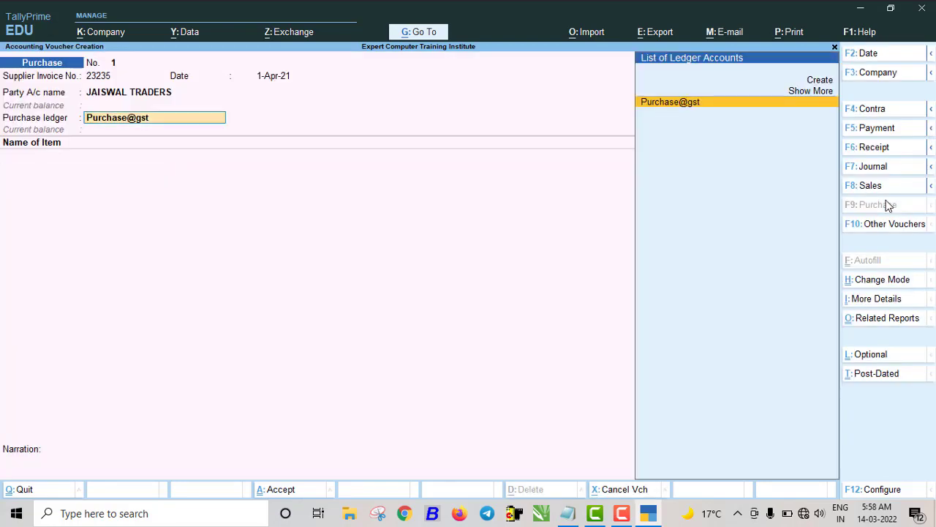
# - Set Modify Tax Rate details of GST to No in the voucher configuration
pyautogui.press('F12')
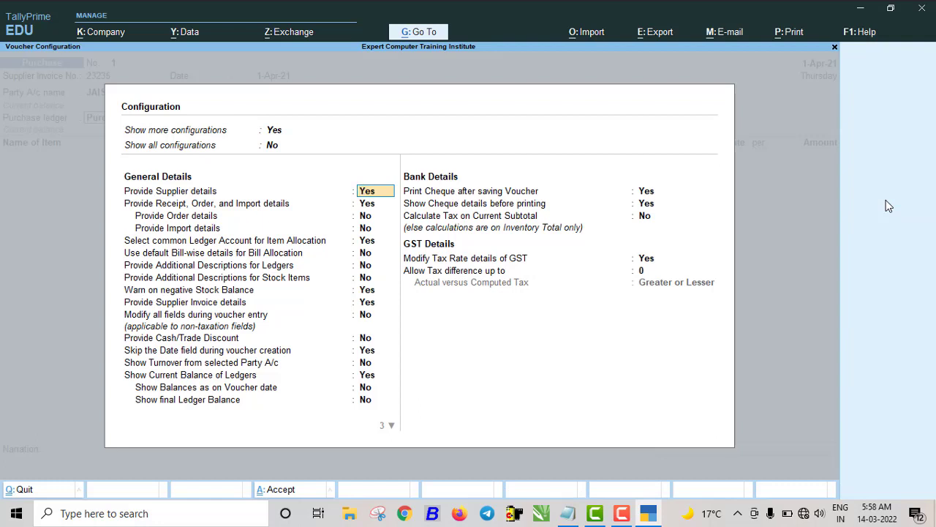
pyautogui.press('Down')
pyautogui.press('Down')
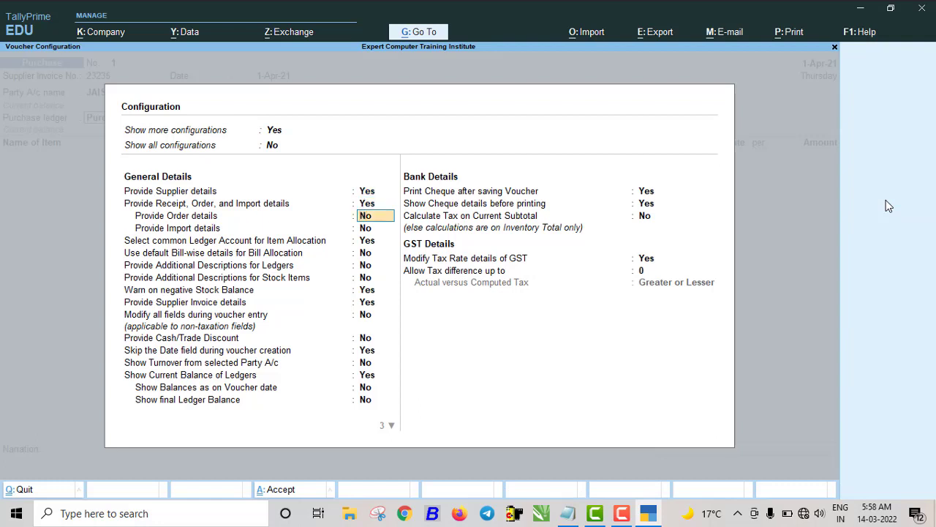
pyautogui.press('Down')
pyautogui.press('Down')
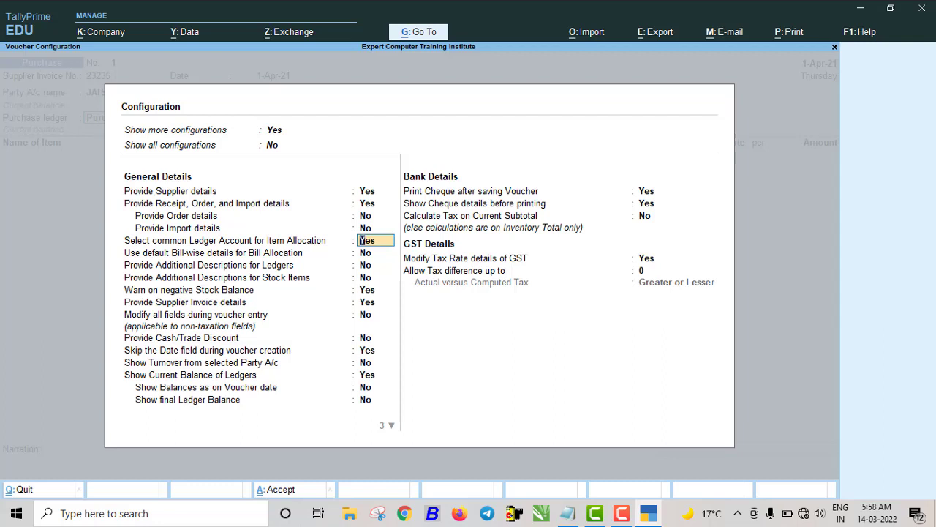
pyautogui.click(646, 259)
pyautogui.press('n')
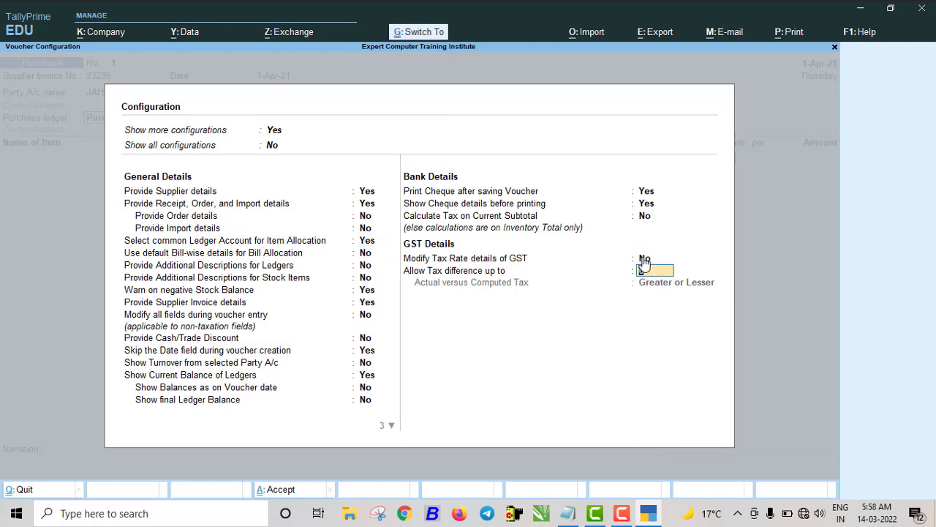
pyautogui.press('Return')
pyautogui.press('Return')
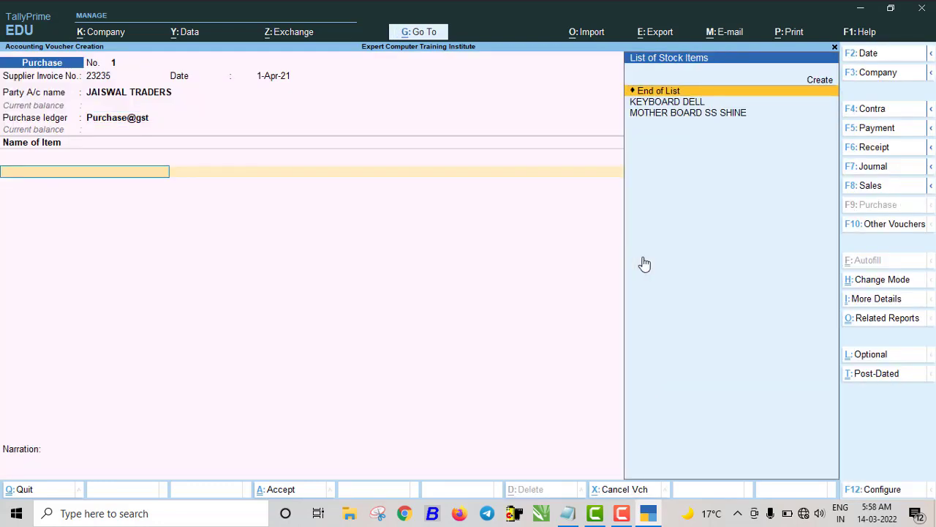
# - Enter KEYBOARD DELL 10 PCS at 220 and MOTHER BOARD SS SHINE 2 PCS at 440
pyautogui.press('Down')
pyautogui.press('Return')
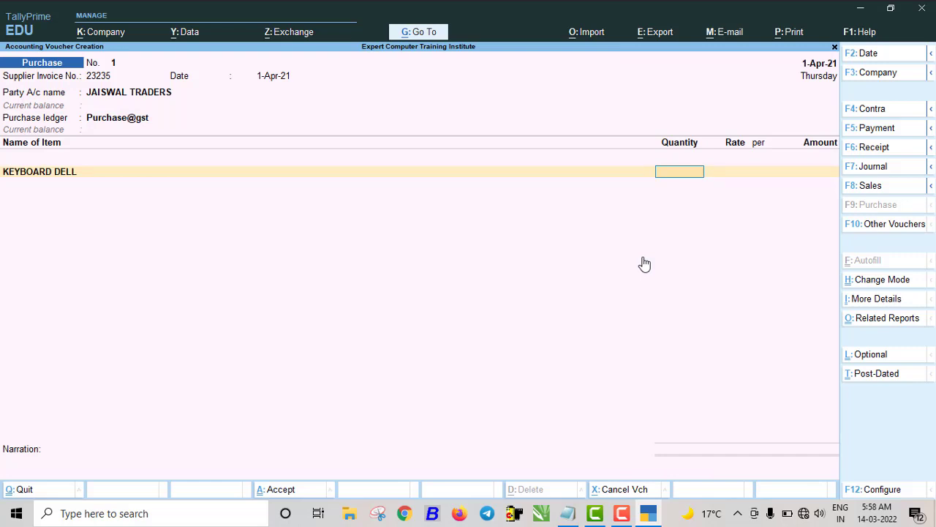
pyautogui.write('10')
pyautogui.press('Return')
pyautogui.write('220')
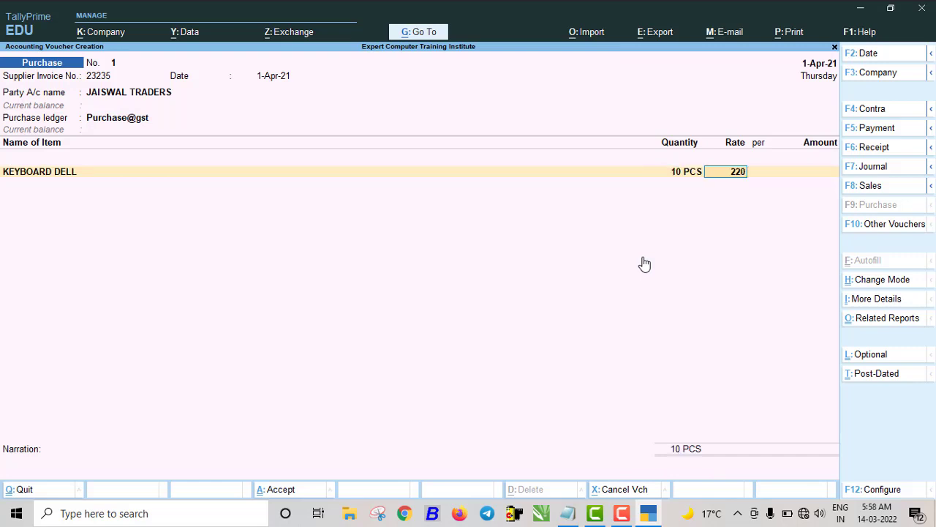
pyautogui.press('Return')
pyautogui.press('Return')
pyautogui.press('Return')
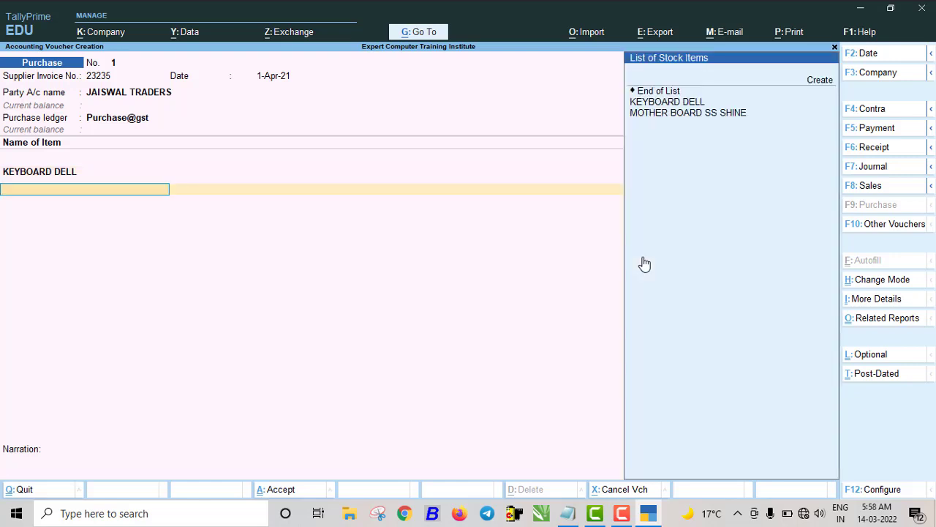
pyautogui.press('Down')
pyautogui.press('Down')
pyautogui.press('Return')
pyautogui.write('2')
pyautogui.press('Return')
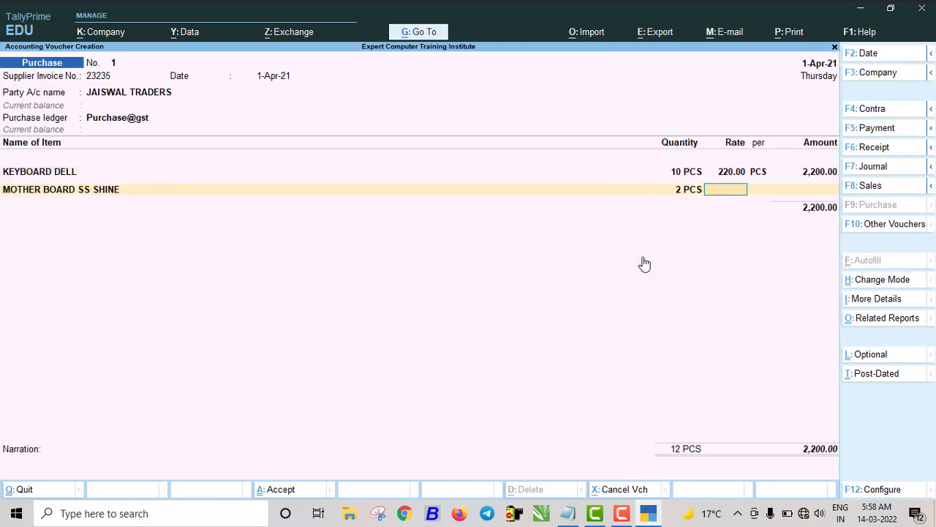
pyautogui.write('440')
pyautogui.press('Return')
pyautogui.press('Return')
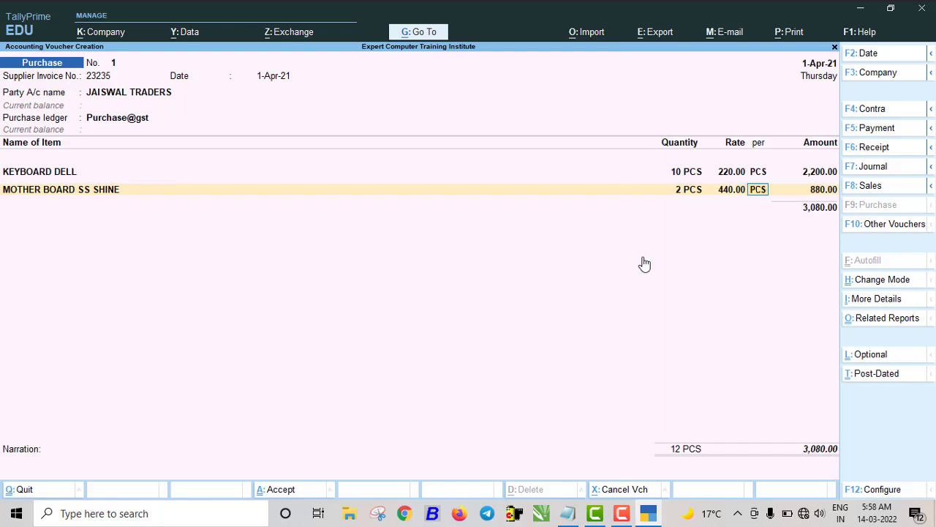
pyautogui.press('Return')
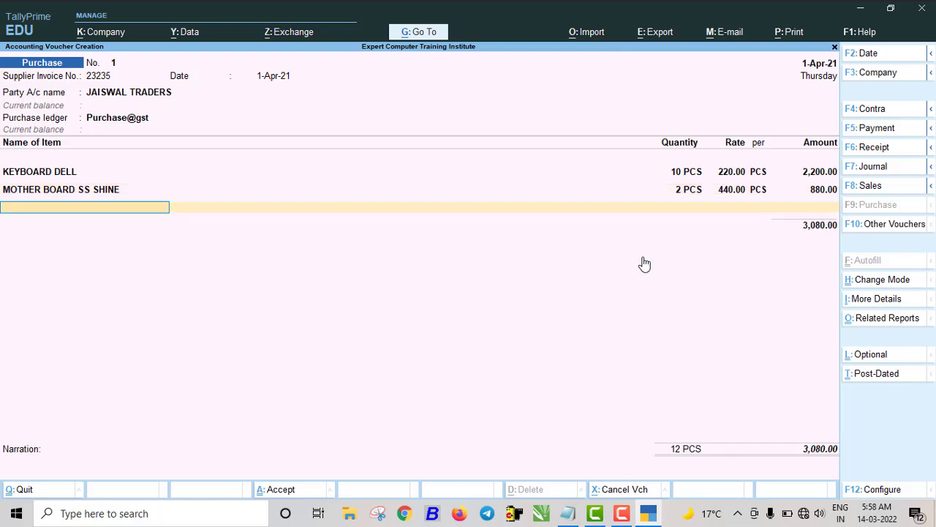
pyautogui.press('Return')
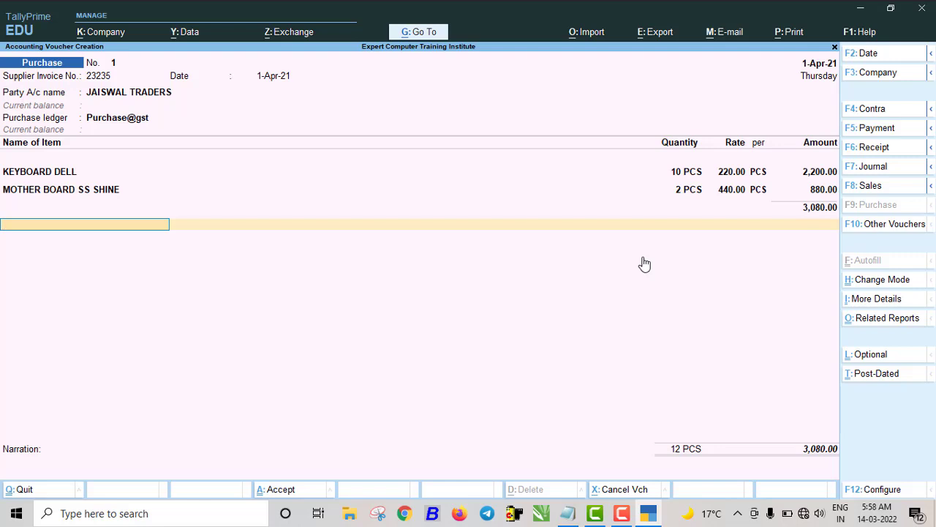
# - Add CGST and SGST ledger lines at 277.20 each
pyautogui.write('C')
pyautogui.press('Return')
pyautogui.press('Return')
pyautogui.write('S')
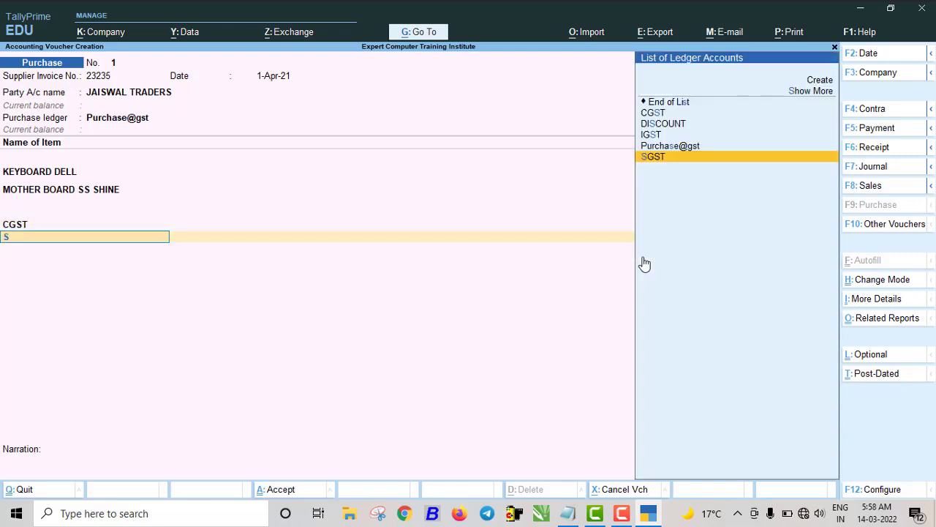
pyautogui.press('Return')
pyautogui.press('Return')
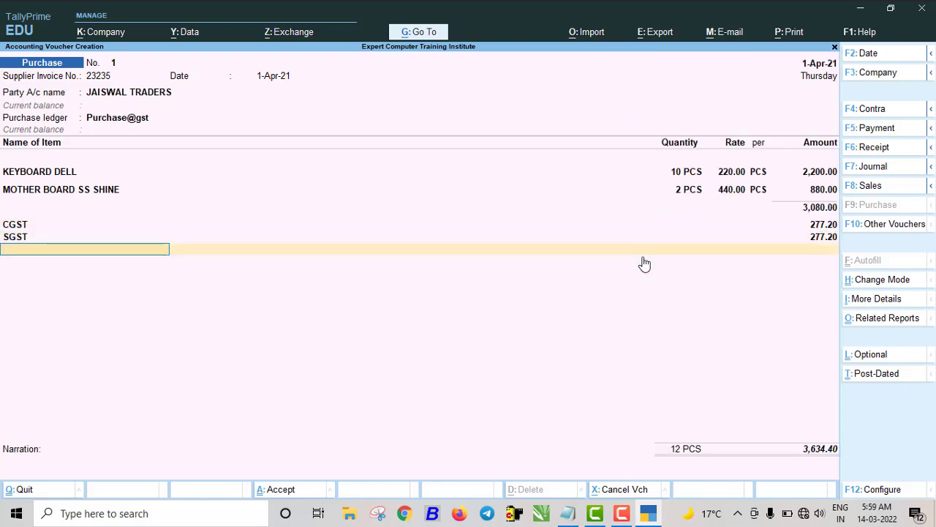
# - Add a -2% DISCOUNT line and ROUND OFF, then save purchase voucher 1
pyautogui.write('D')
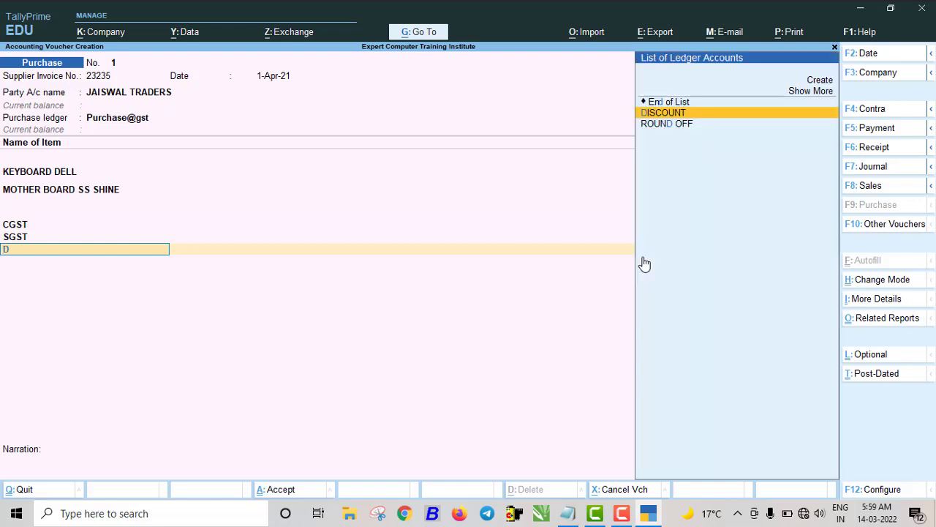
pyautogui.press('Return')
pyautogui.write('-')
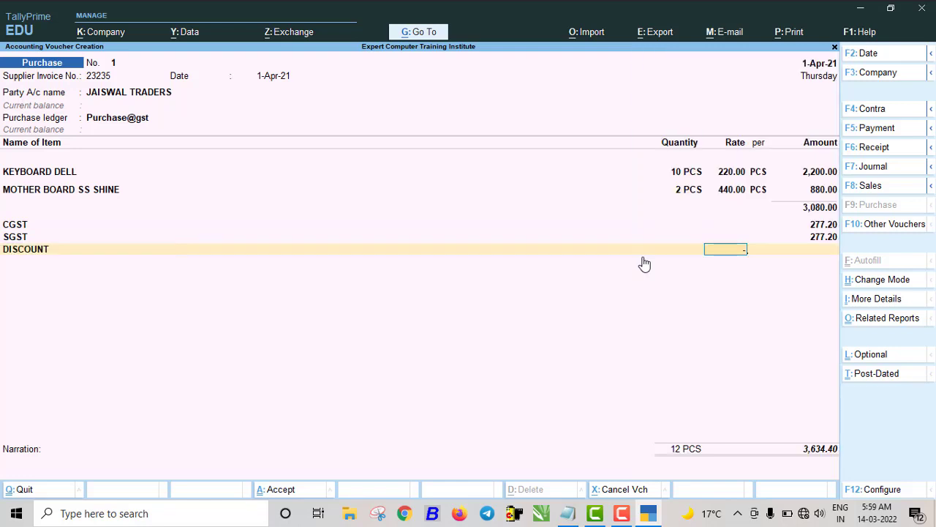
pyautogui.write('2')
pyautogui.press('Return')
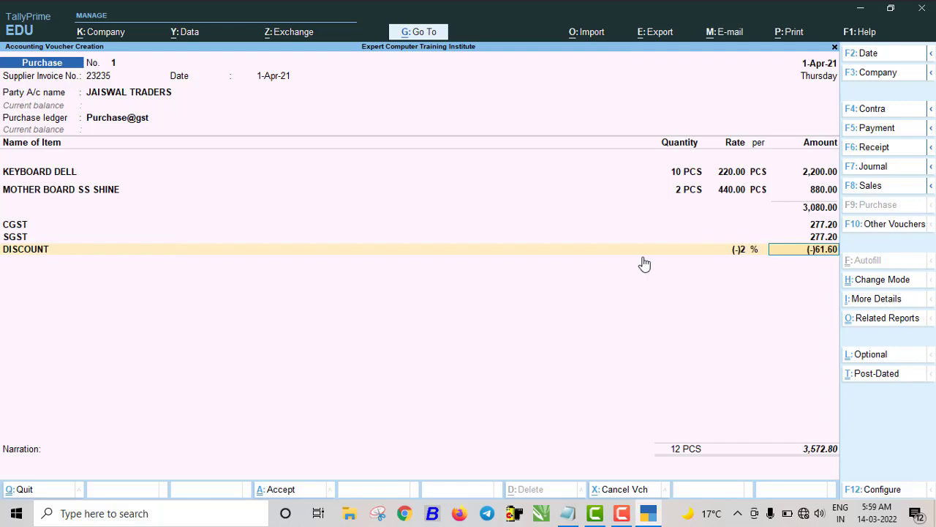
pyautogui.press('Return')
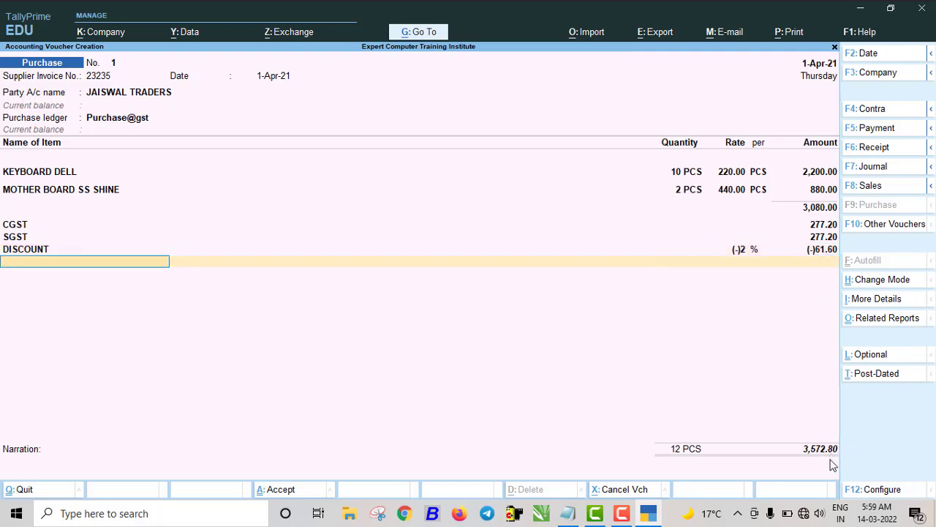
pyautogui.write('R')
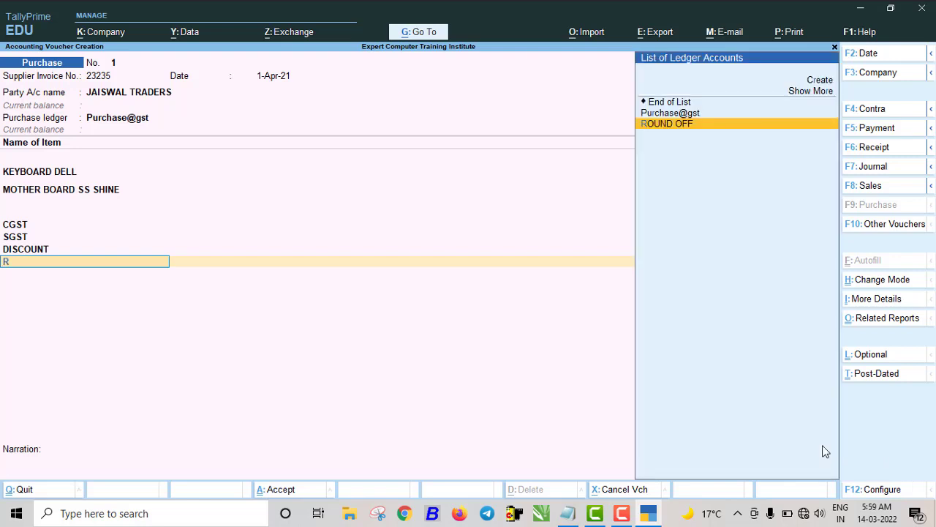
pyautogui.press('Return')
pyautogui.press('Return')
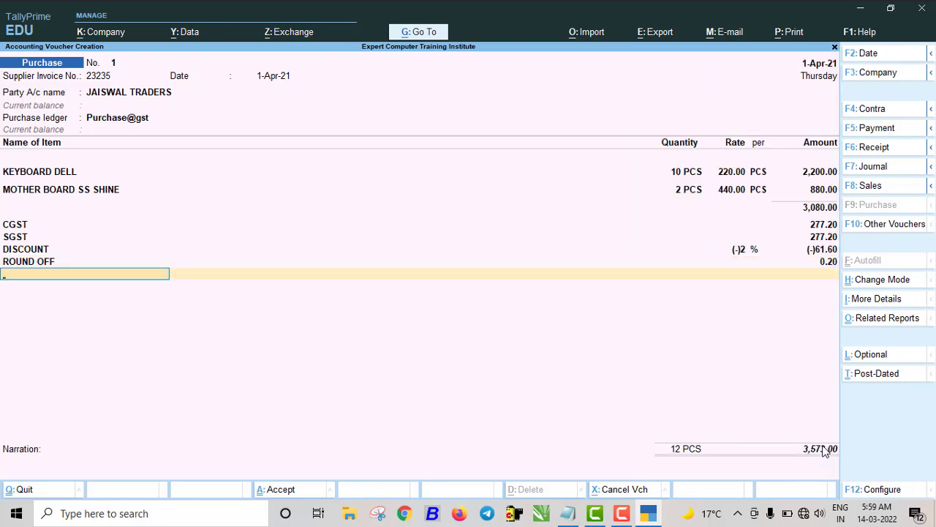
pyautogui.hotkey('ctrl', 'a')
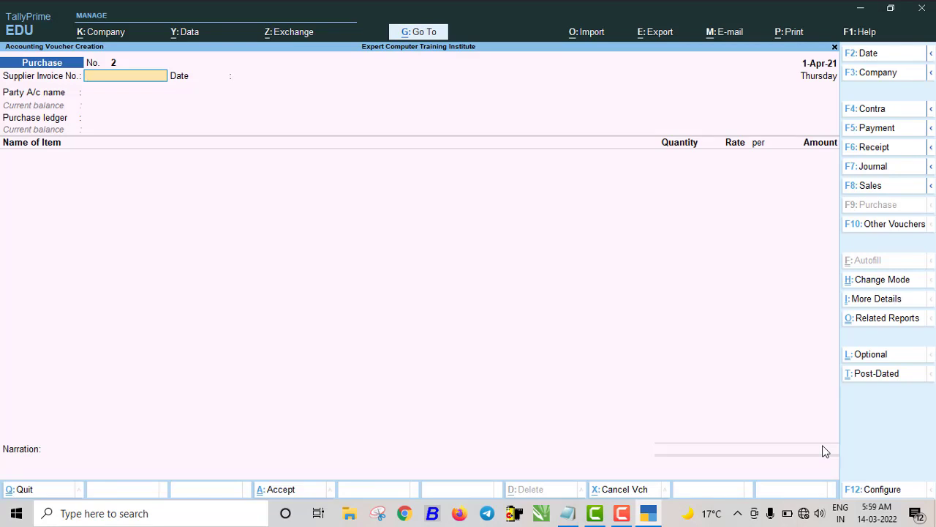
# - Enter supplier invoice 2132 dated 1-Apr-21 on voucher 2
pyautogui.write('2132')
pyautogui.press('Return')
pyautogui.write('1')
pyautogui.press('Return')
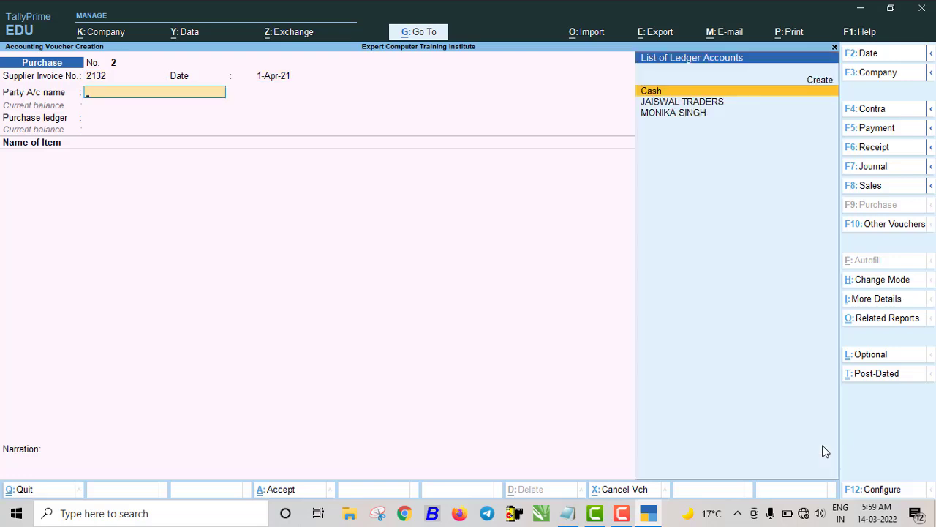
# - Create a new supplier ledger under Sundry Creditors with state Delhi
pyautogui.press('alt')
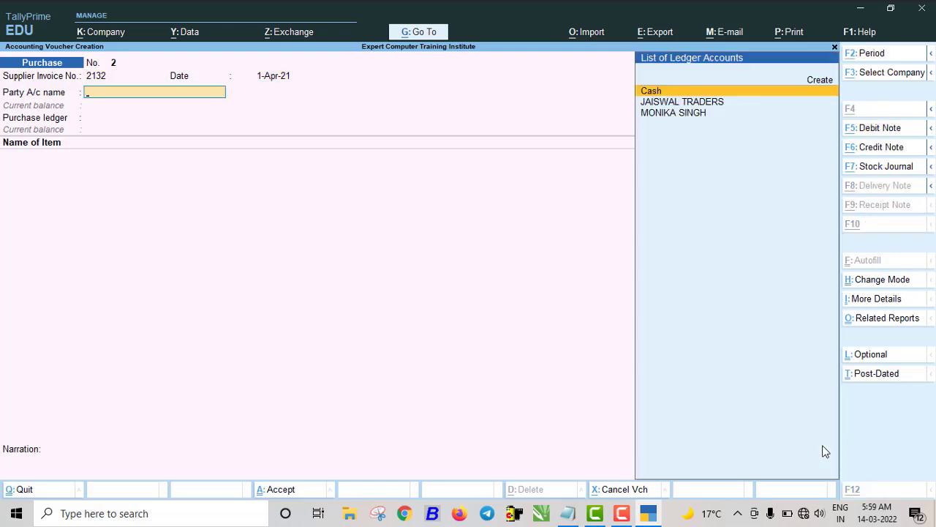
pyautogui.hotkey('alt', 'c')
pyautogui.write('MAHESH')
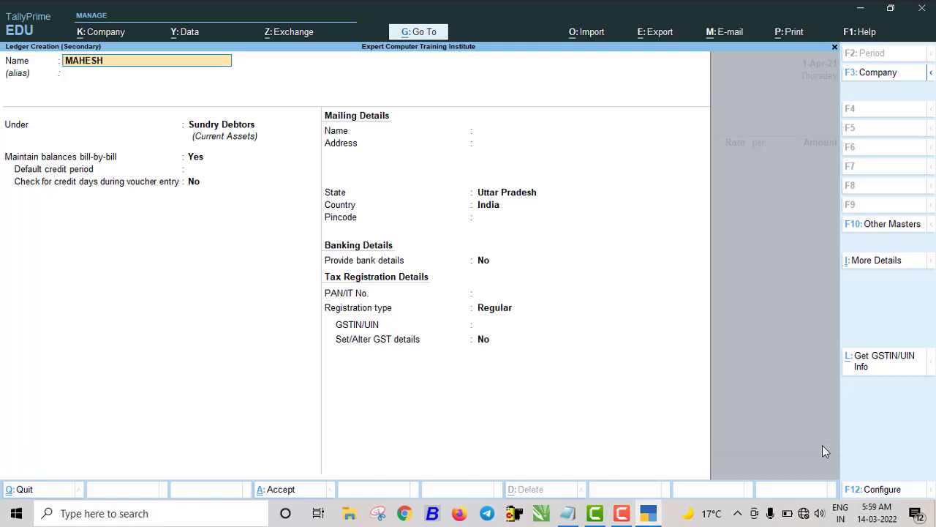
pyautogui.press('Return')
pyautogui.press('Return')
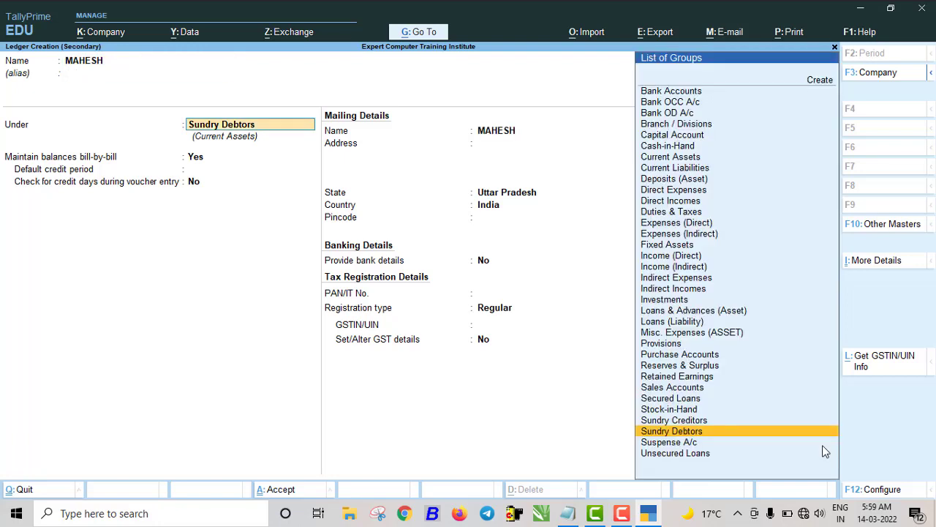
pyautogui.write('SUN')
pyautogui.press('Return')
pyautogui.press('Return')
pyautogui.press('Return')
pyautogui.press('Return')
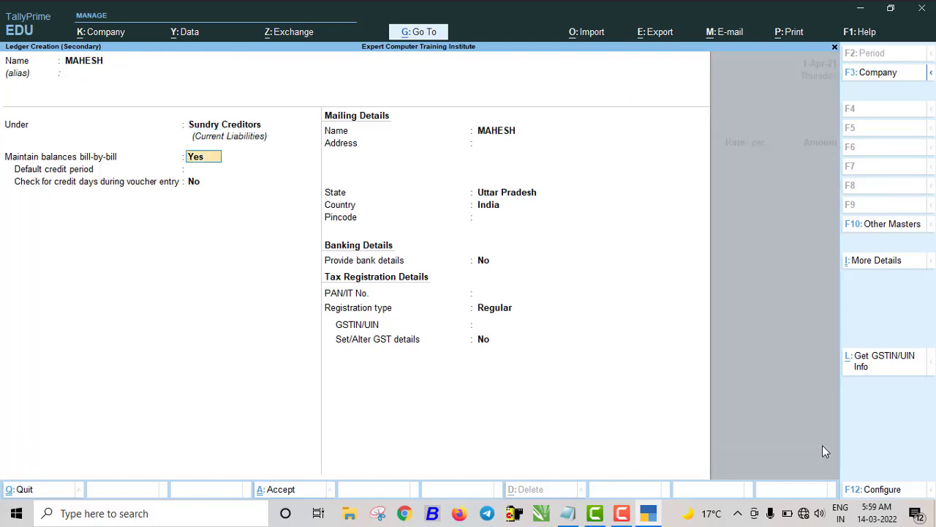
pyautogui.press('Return')
pyautogui.press('Return')
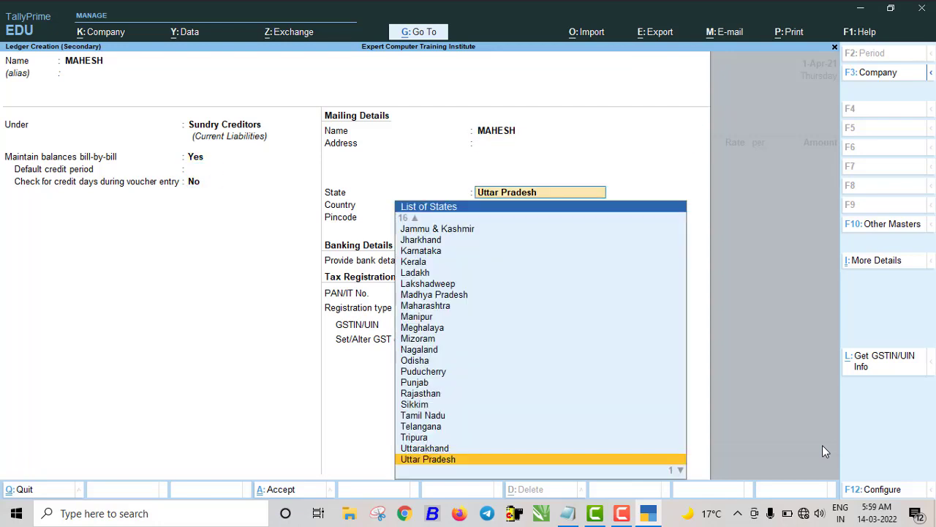
pyautogui.write('DE')
pyautogui.press('Return')
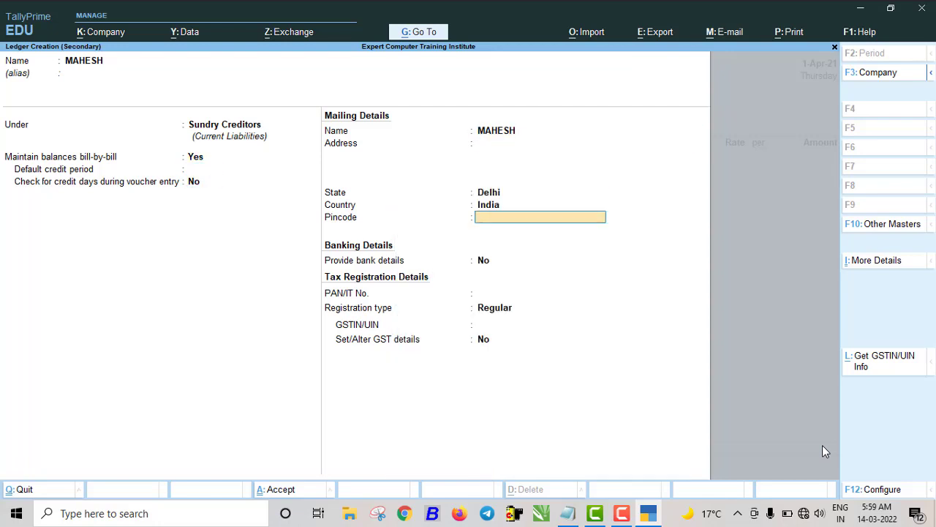
# - Save the new supplier ledger and select Purchase@gst as the purchase ledger
pyautogui.hotkey('ctrl', 'a')
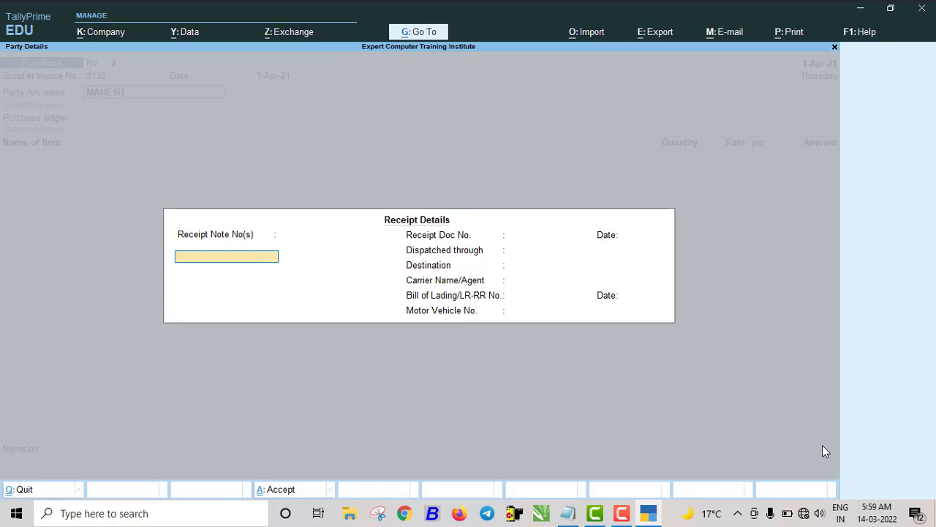
pyautogui.hotkey('ctrl', 'a')
pyautogui.hotkey('ctrl', 'a')
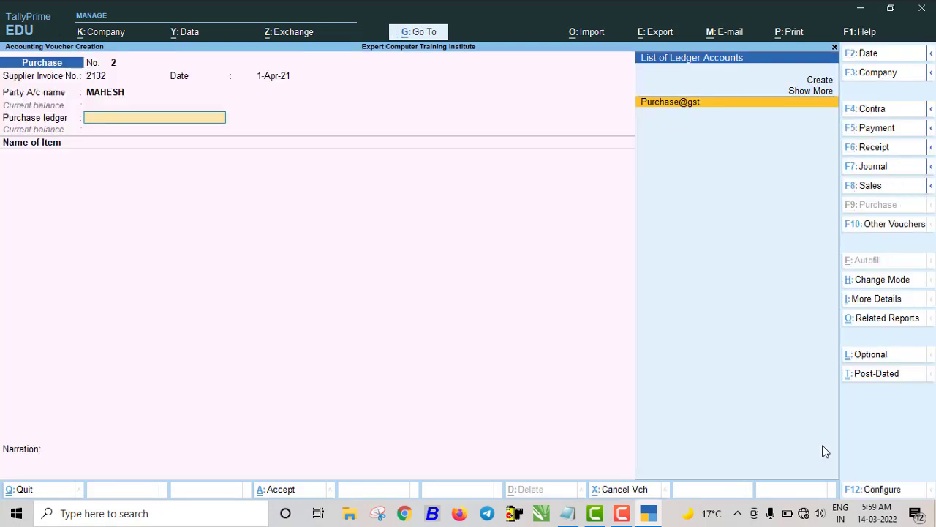
pyautogui.press('Return')
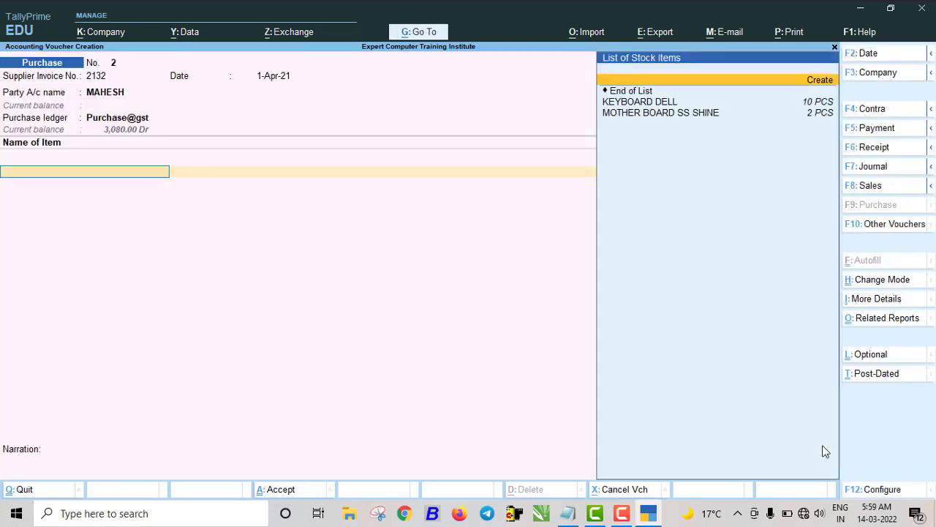
# - Add KEYBOARD DELL 10 PCS at 220 and MOTHER BOARD SS SHINE 10 PCS at 440
pyautogui.press('Down')
pyautogui.press('Return')
pyautogui.write('10')
pyautogui.press('Return')
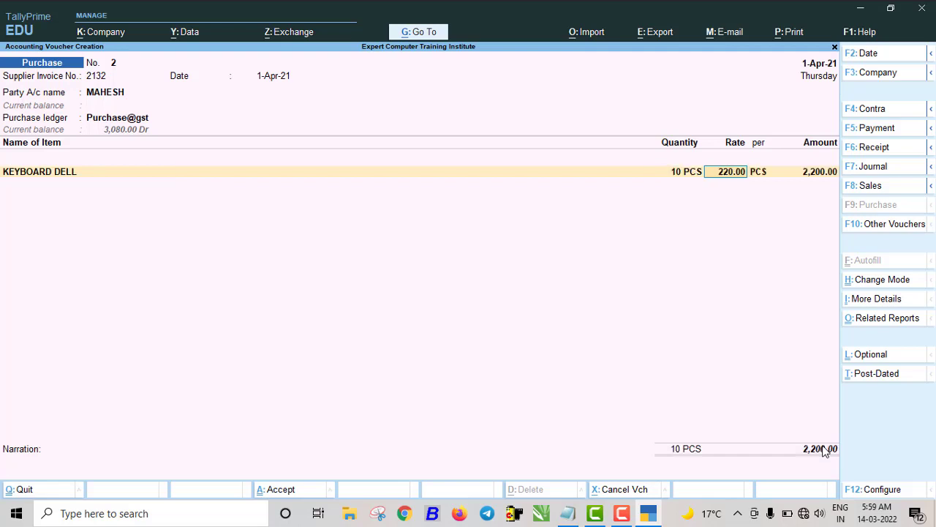
pyautogui.press('Return')
pyautogui.press('Return')
pyautogui.press('Return')
pyautogui.write('sh')
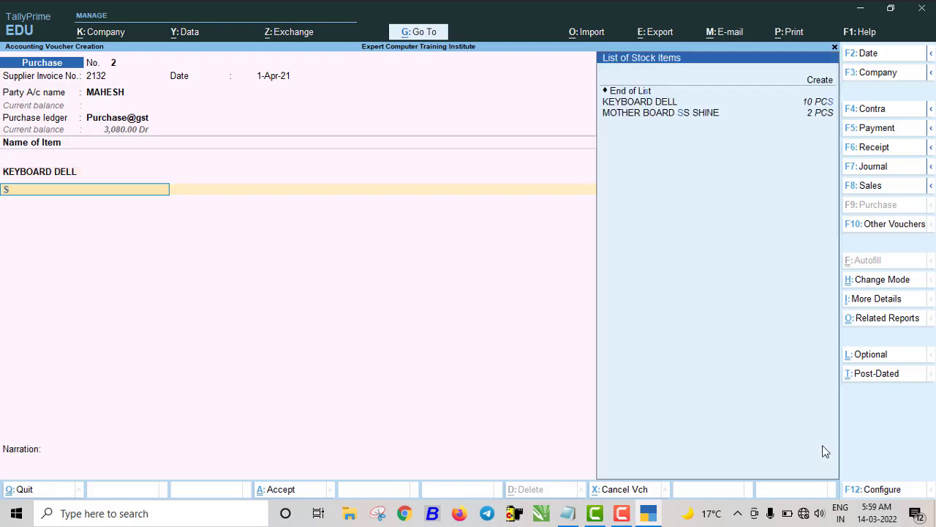
pyautogui.press('Return')
pyautogui.write('10')
pyautogui.press('Return')
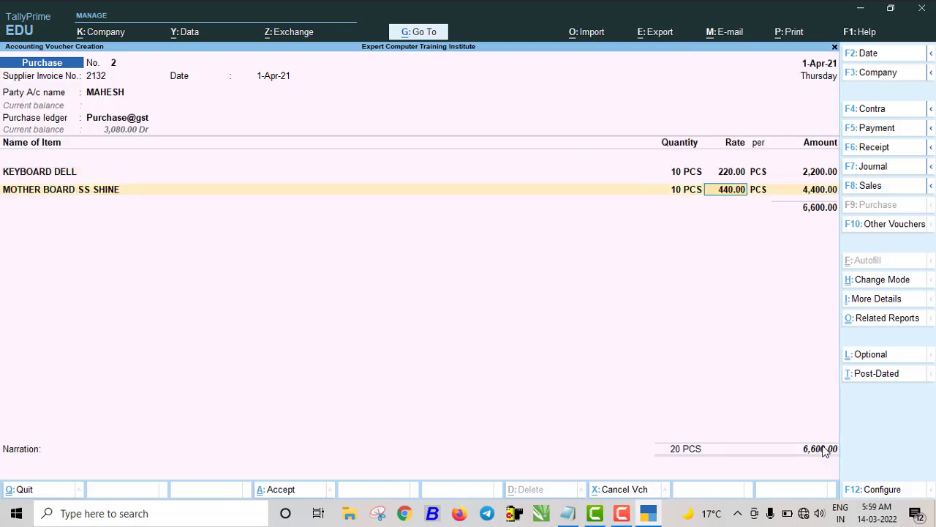
pyautogui.press('Return')
pyautogui.press('Return')
pyautogui.press('Return')
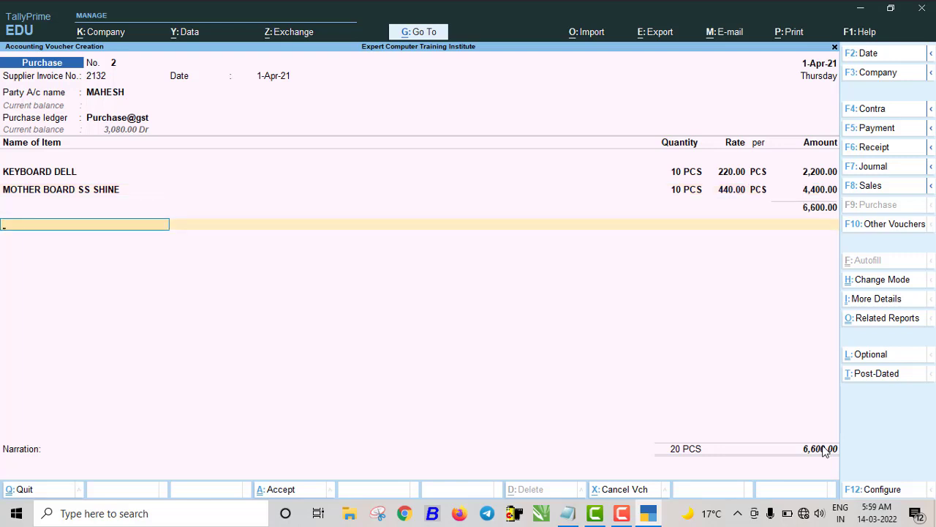
pyautogui.write('c')
pyautogui.press('Return')
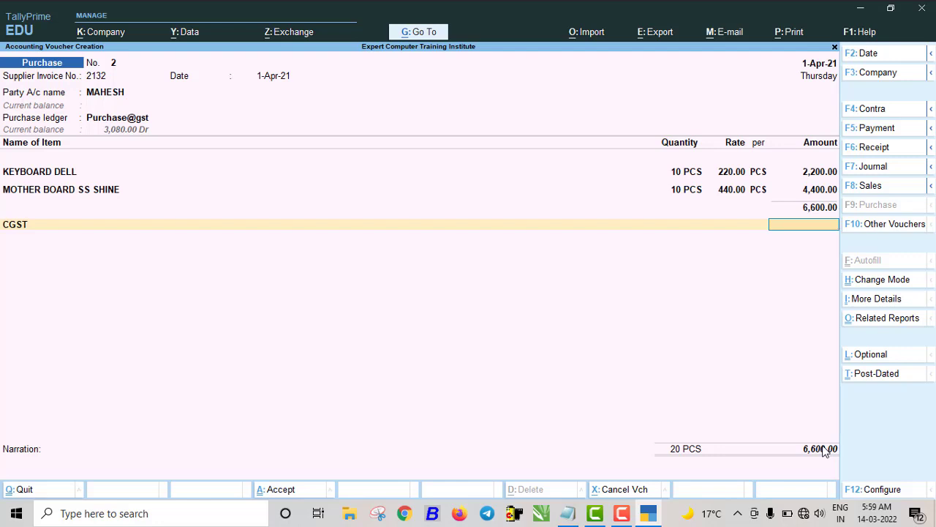
# - Replace CGST with IGST of 1,188.00, add a (-)2% discount, and save voucher 2
pyautogui.press('BackSpace')
pyautogui.write('i')
pyautogui.press('Return')
pyautogui.press('Return')
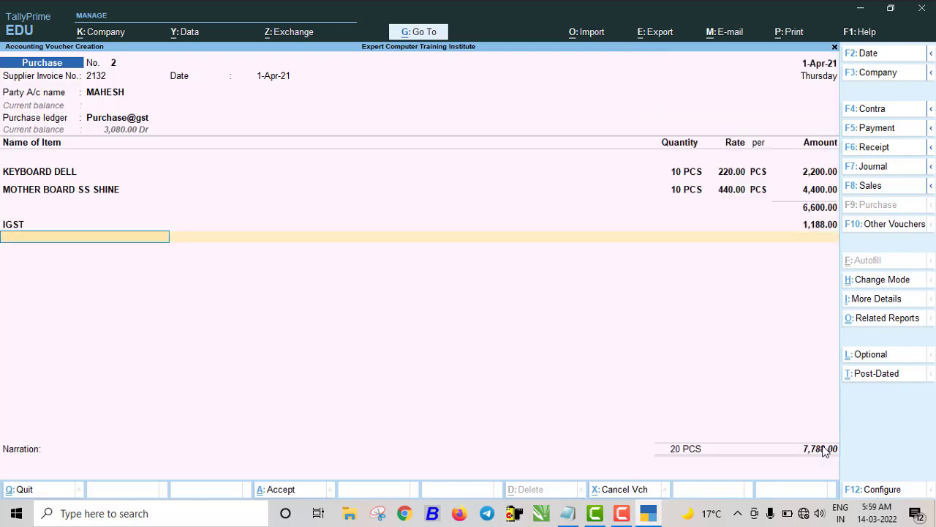
pyautogui.write('D')
pyautogui.press('Return')
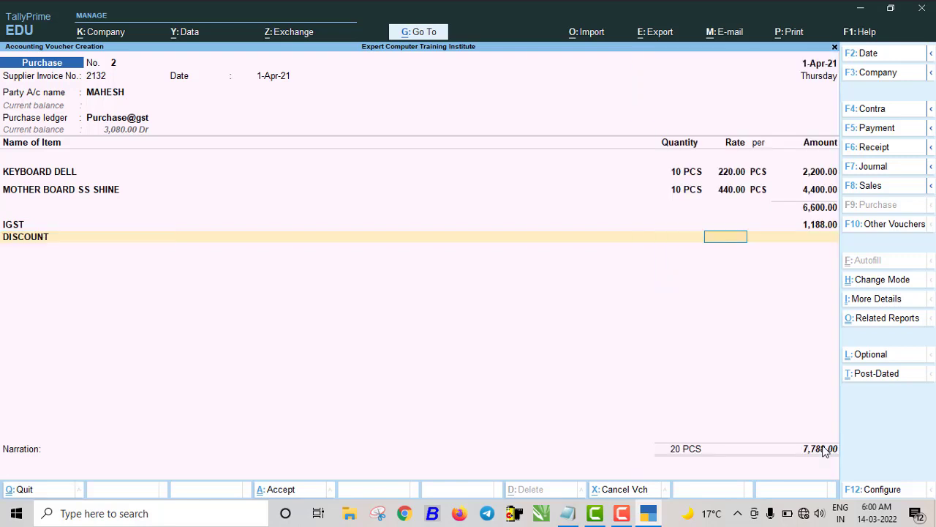
pyautogui.write('-)2')
pyautogui.press('Return')
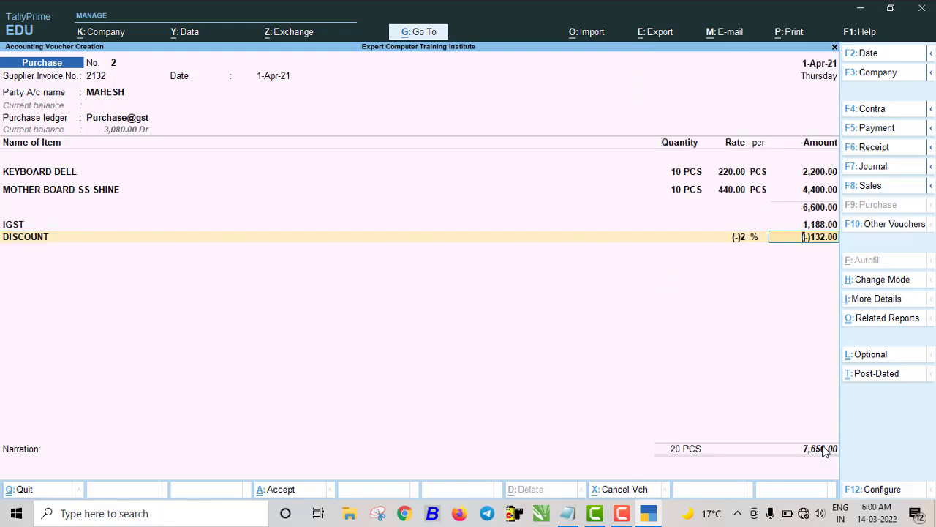
pyautogui.press('Return')
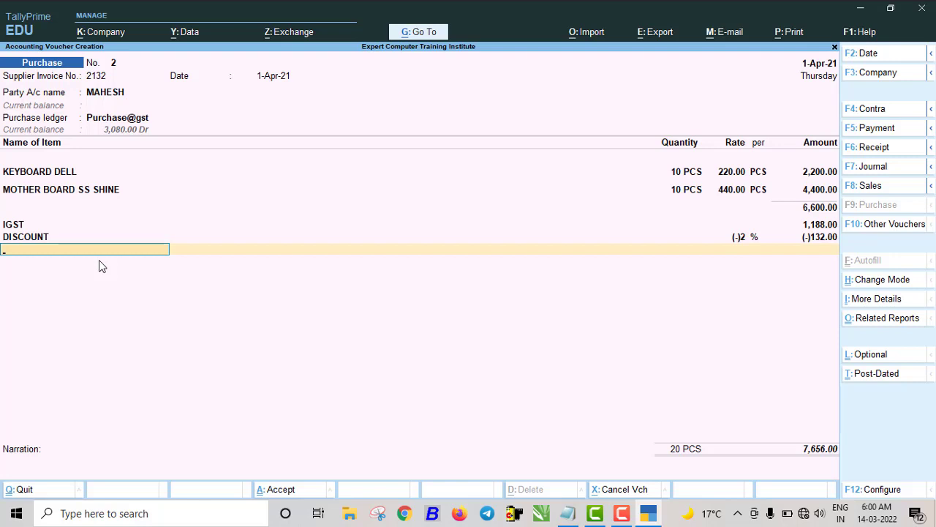
pyautogui.press('ctrl')
pyautogui.hotkey('ctrl', 'a')
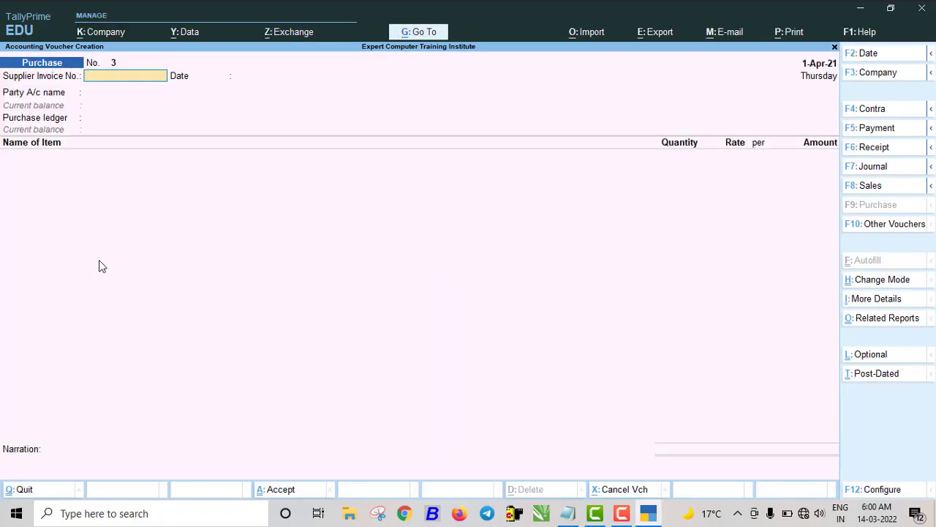
# - Start a sales voucher with the customer as party, skipping dispatch and party details
pyautogui.click(873, 187)
pyautogui.press('Down')
pyautogui.press('Down')
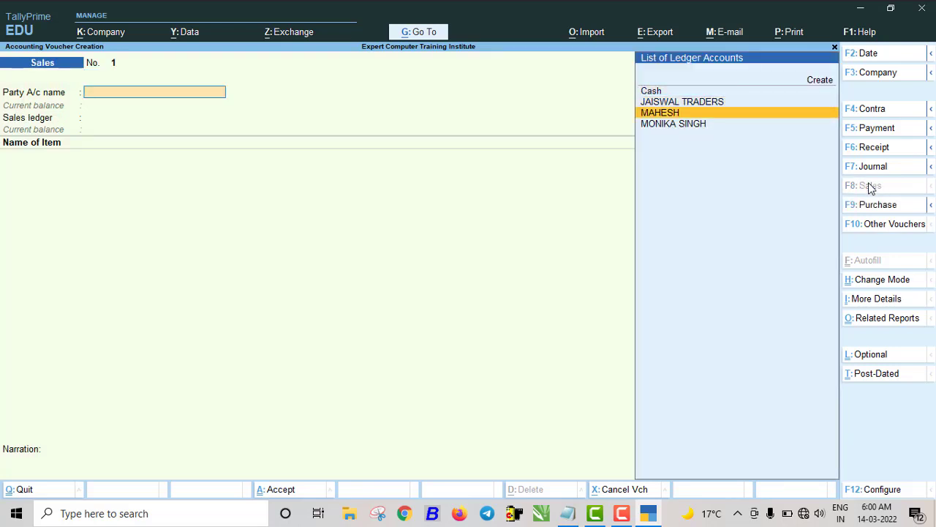
pyautogui.press('Down')
pyautogui.press('Return')
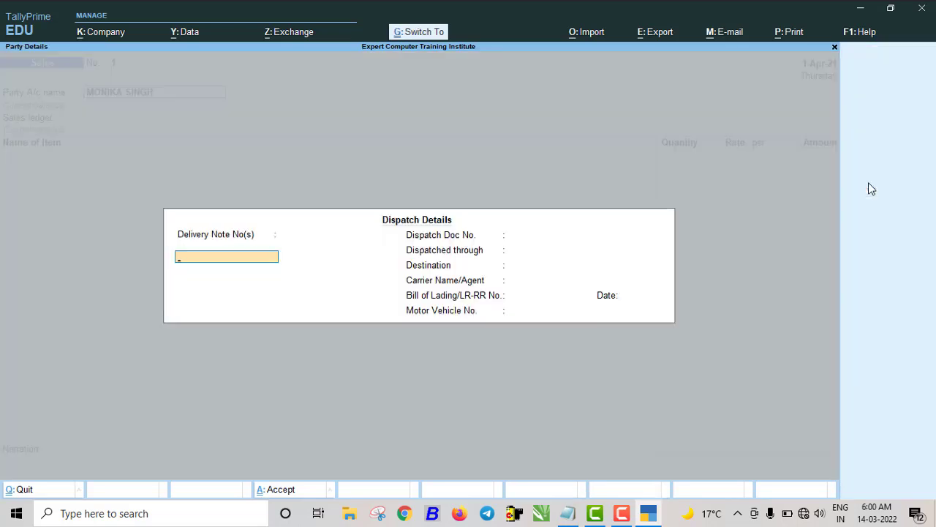
pyautogui.hotkey('ctrl', 'a')
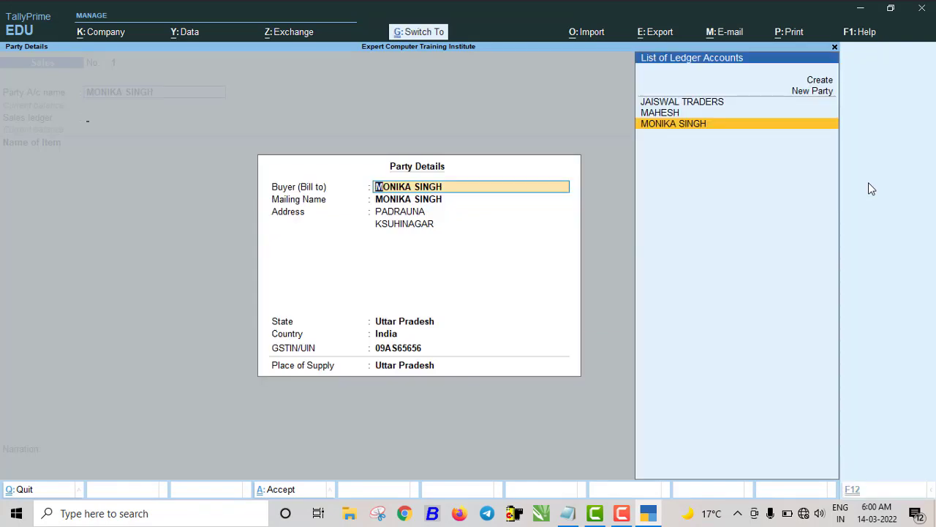
pyautogui.hotkey('ctrl', 'a')
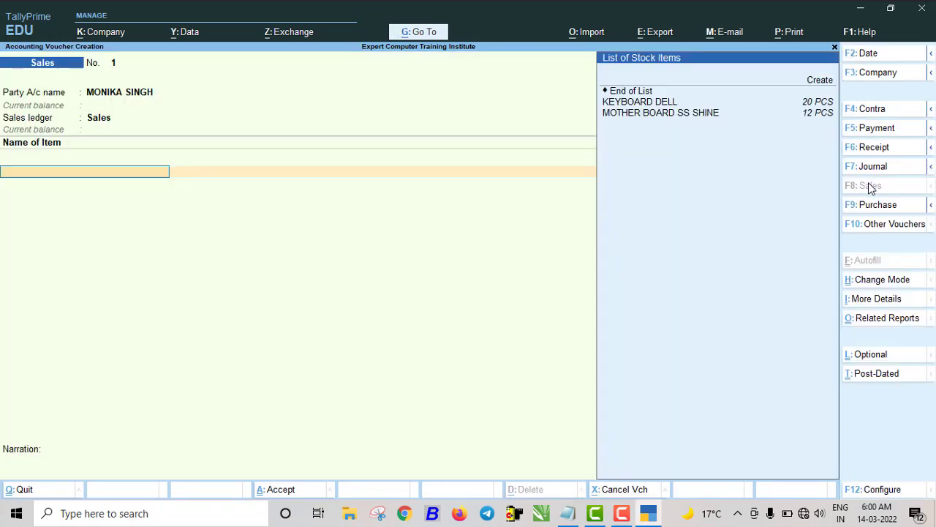
# - Add KEYBOARD DELL 10 PCS at 550 and MOTHER BOARD SS SHINE 10 PCS at 1,250
pyautogui.press('Down')
pyautogui.press('Down')
pyautogui.press('Return')
pyautogui.write('10')
pyautogui.press('Return')
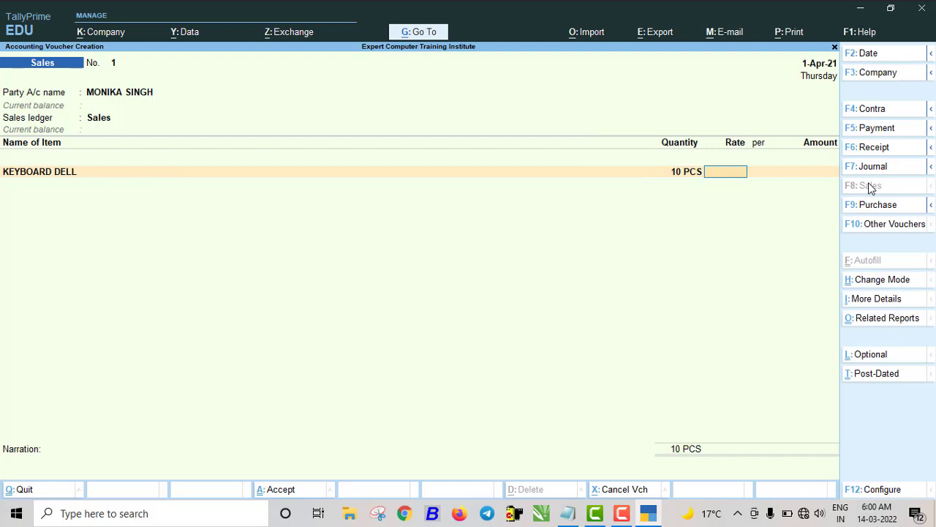
pyautogui.write('550')
pyautogui.press('Return')
pyautogui.press('Return')
pyautogui.press('Return')
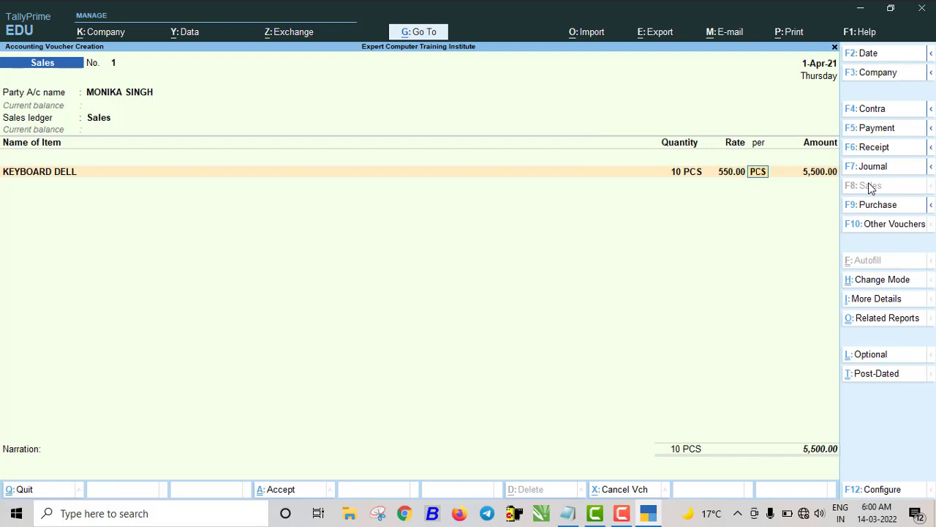
pyautogui.write('mo')
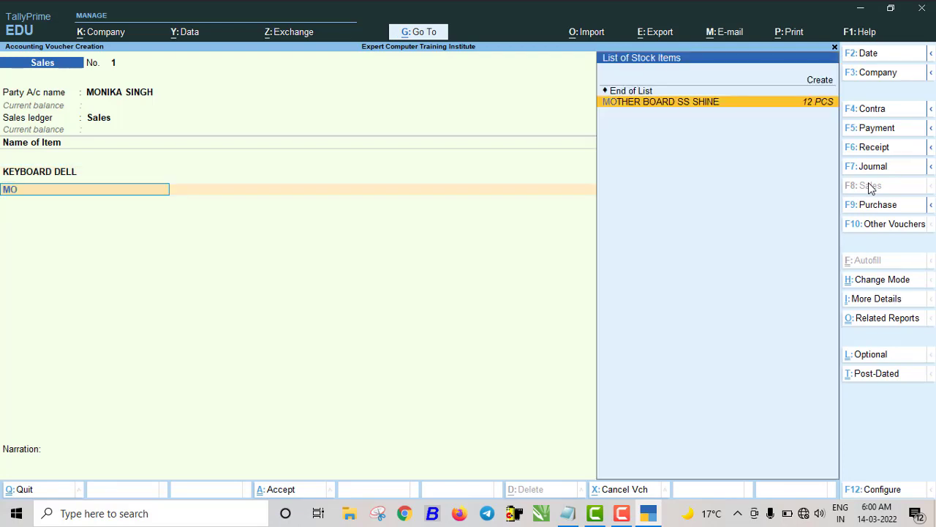
pyautogui.press('Return')
pyautogui.write('10')
pyautogui.press('Return')
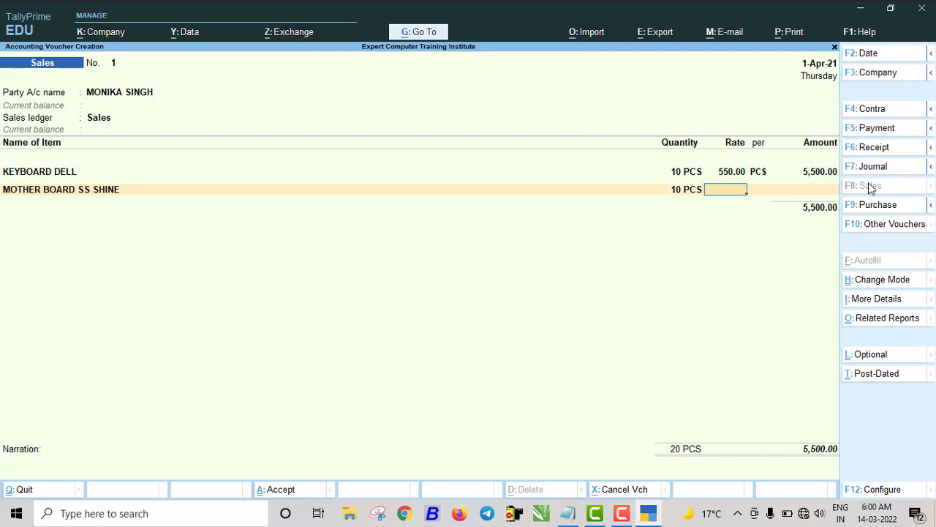
pyautogui.press('ctrl')
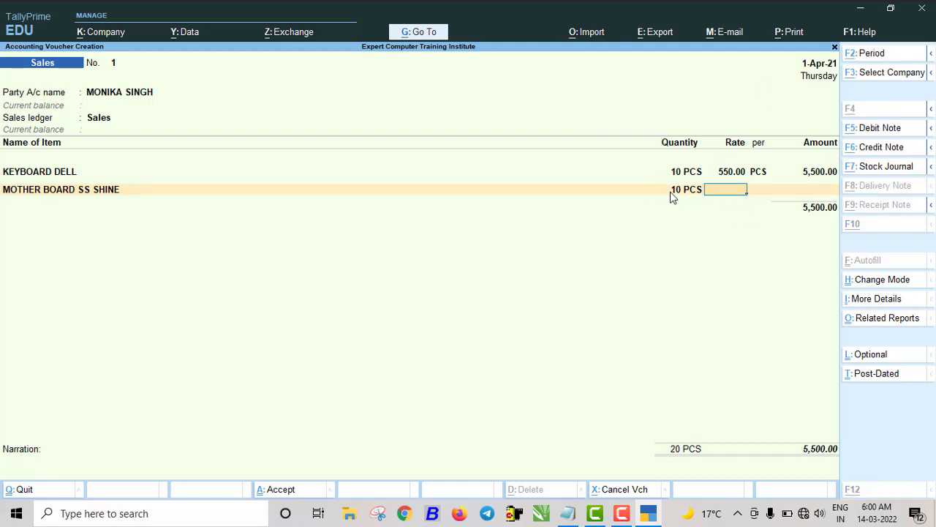
pyautogui.hotkey('alt', 's')
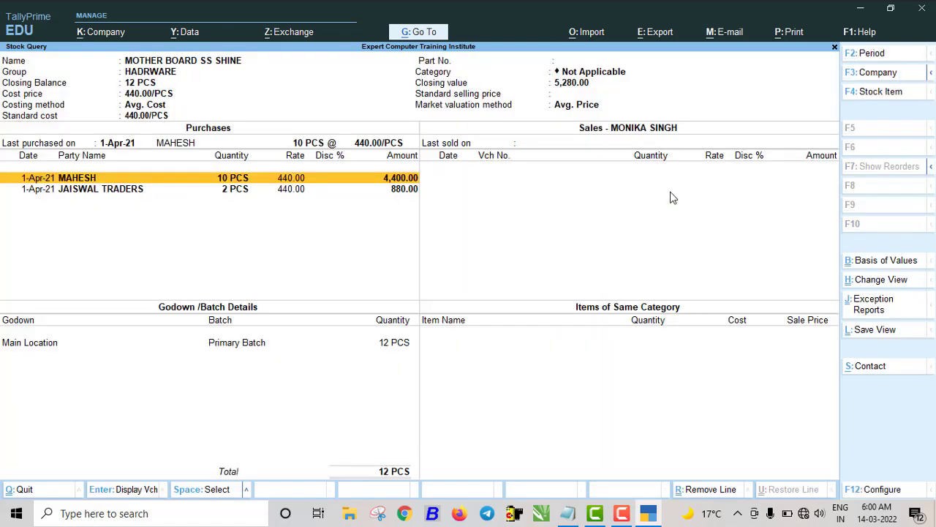
pyautogui.press('Escape')
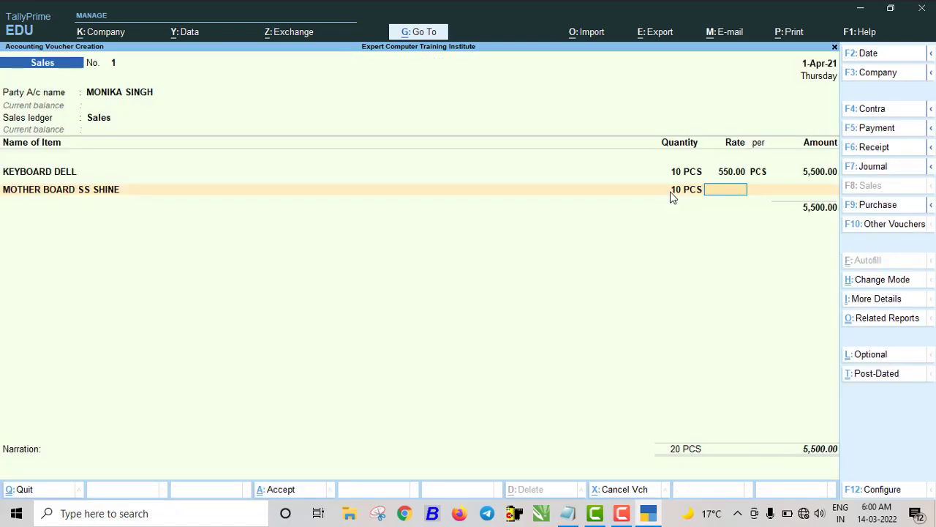
pyautogui.write('1,250')
pyautogui.press('Return')
pyautogui.press('Return')
pyautogui.press('Return')
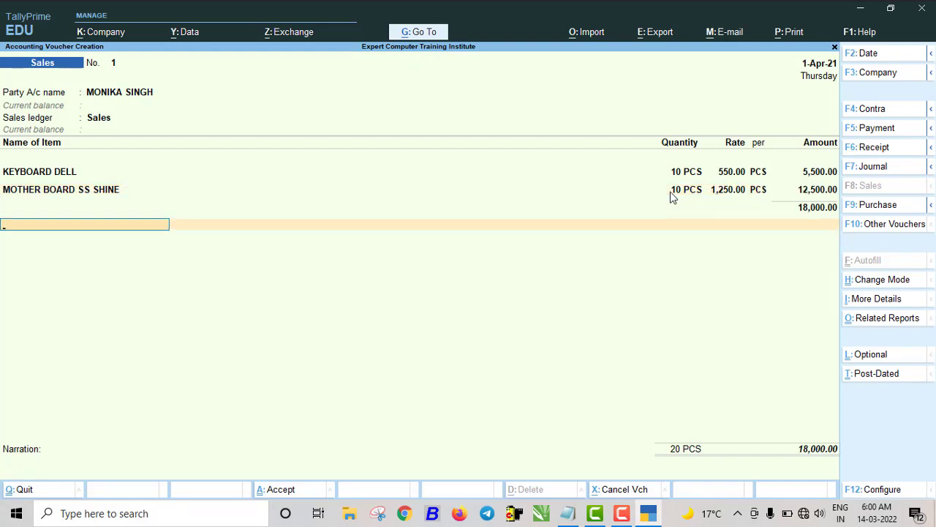
# - Add CGST and SGST of 1,620.00 each plus a 2% discount, then save
pyautogui.write('C')
pyautogui.press('Return')
pyautogui.press('Return')
pyautogui.write('S')
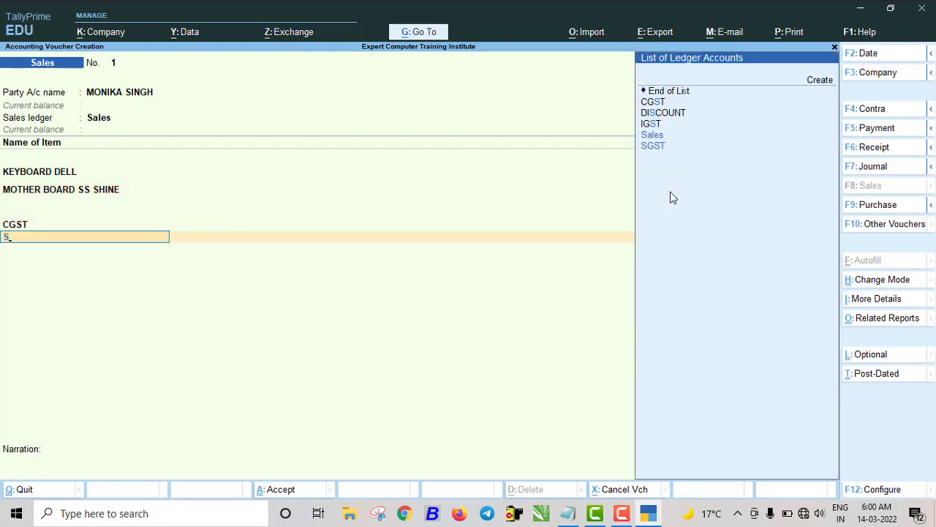
pyautogui.press('Down')
pyautogui.press('Return')
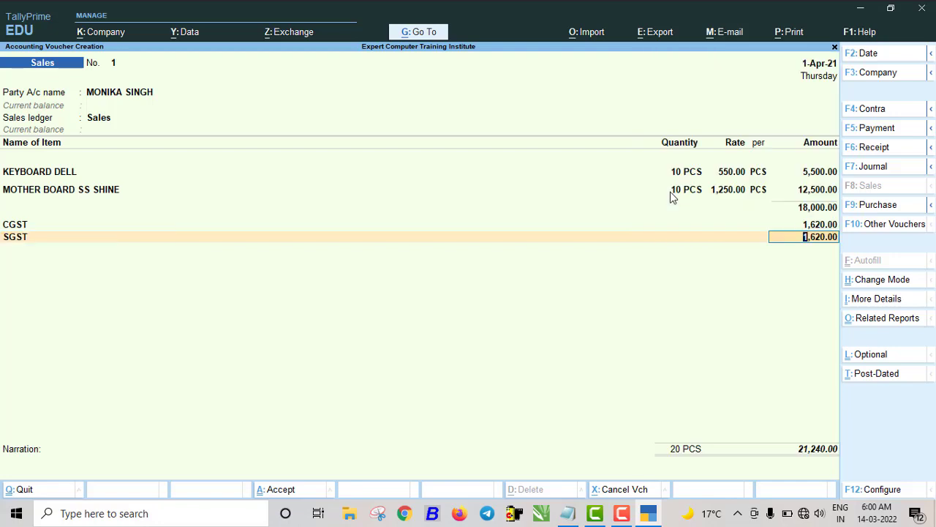
pyautogui.press('Return')
pyautogui.write('D')
pyautogui.press('Return')
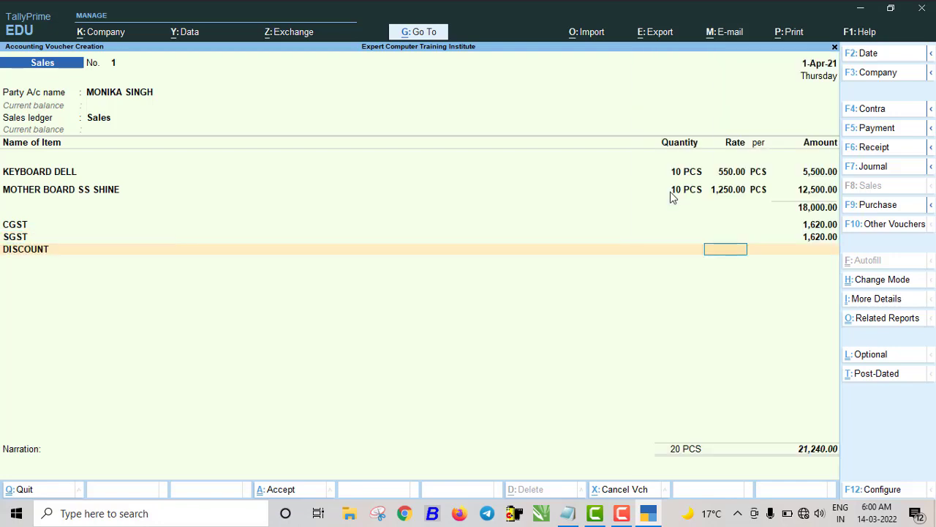
pyautogui.write('2')
pyautogui.press('Return')
pyautogui.press('Return')
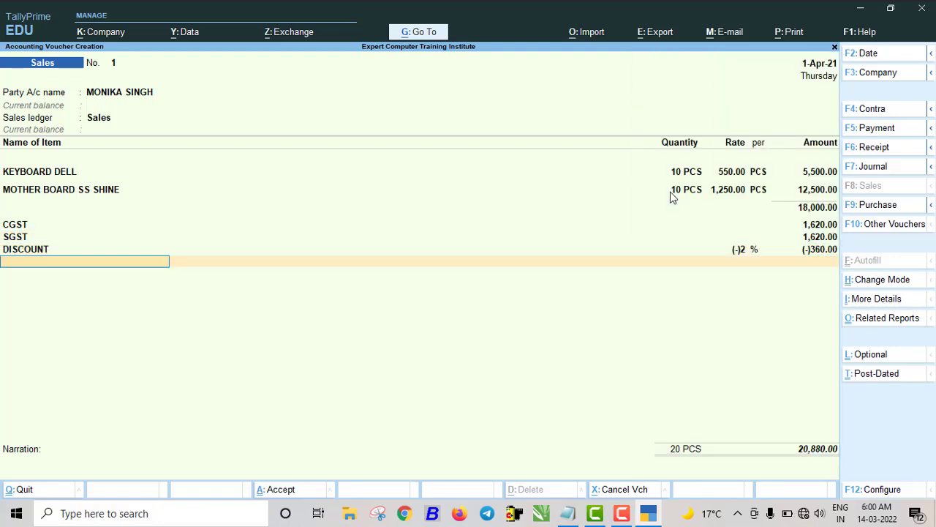
pyautogui.press('Return')
pyautogui.press('Return')
pyautogui.press('Return')
pyautogui.press('Return')
pyautogui.press('Return')
pyautogui.press('Return')
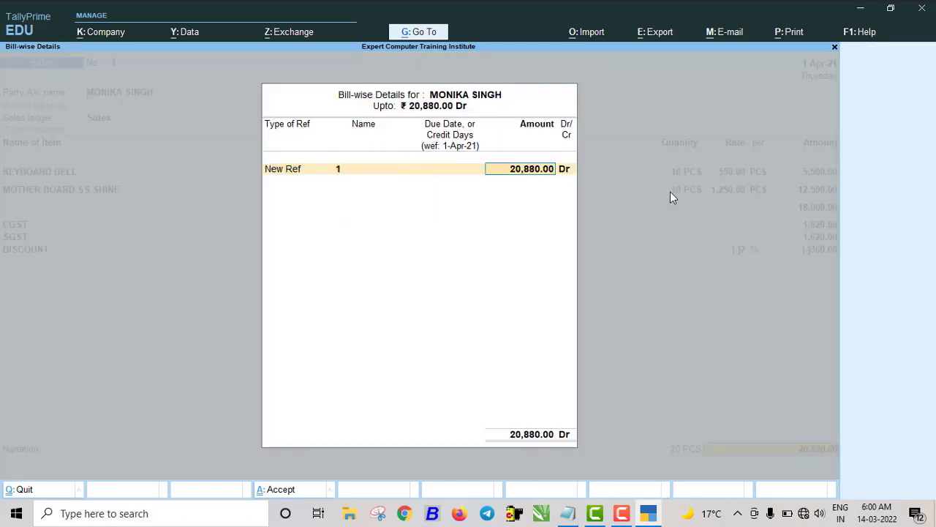
pyautogui.press('Return')
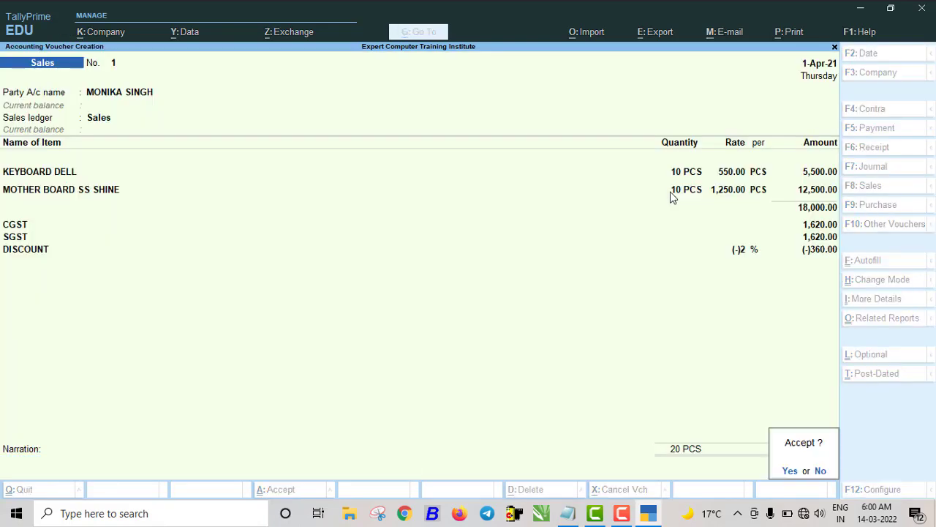
pyautogui.press('Return')
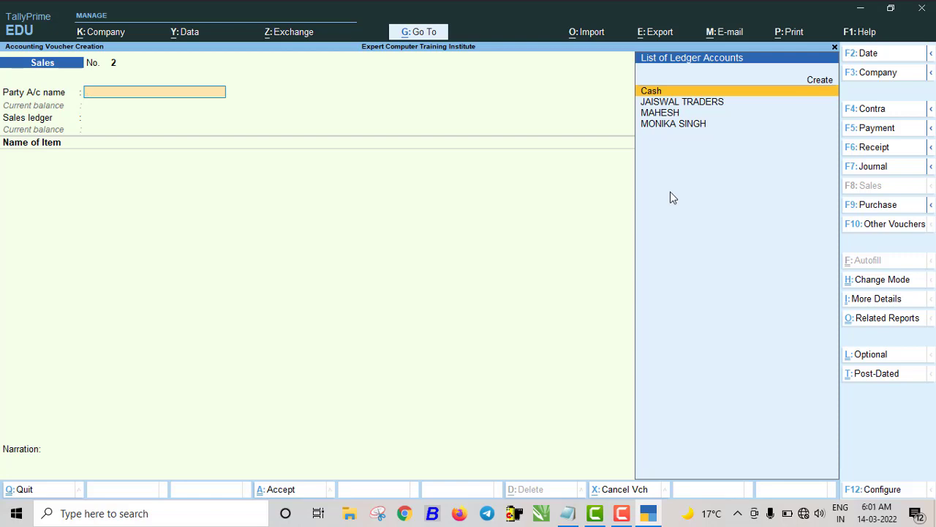
# - Post a Cash receipt of 20,880.00 from the customer against bill reference 1
pyautogui.press('F6')
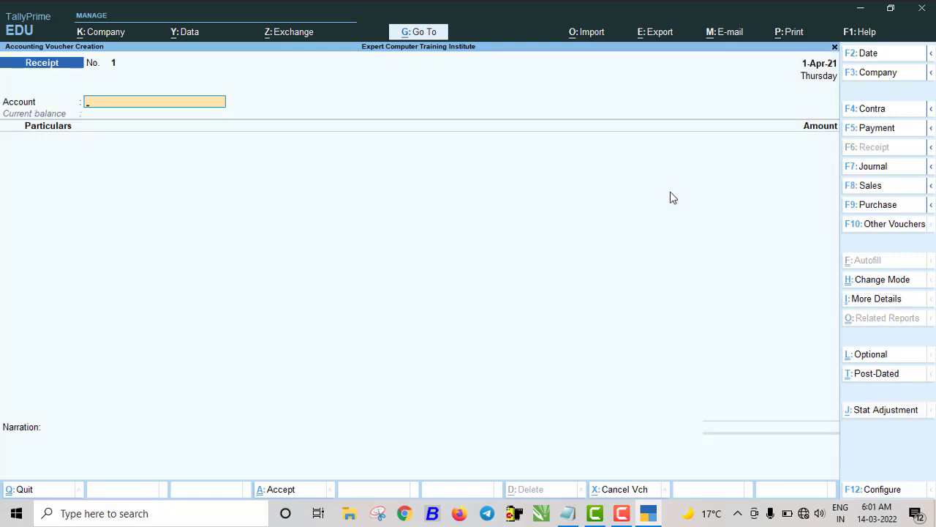
pyautogui.write('C')
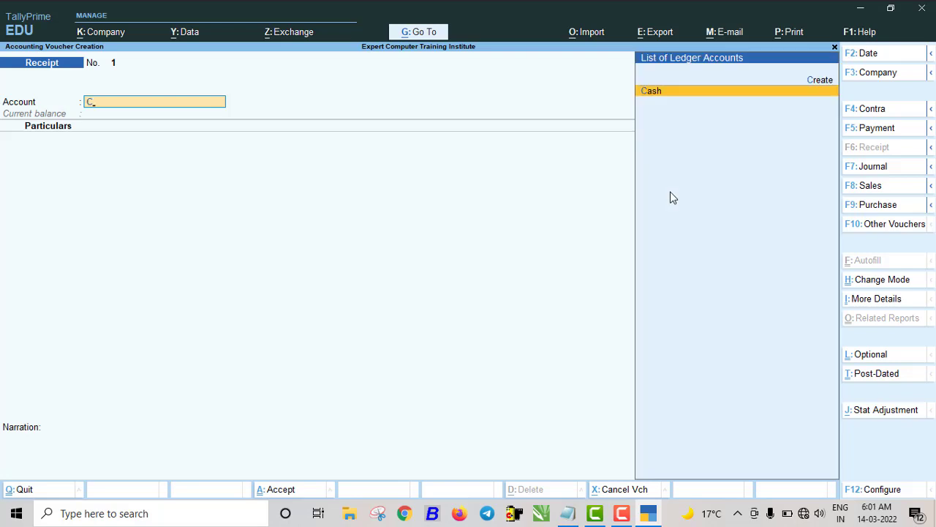
pyautogui.press('Return')
pyautogui.press('Down')
pyautogui.press('Down')
pyautogui.press('Down')
pyautogui.press('Down')
pyautogui.press('Down')
pyautogui.press('Down')
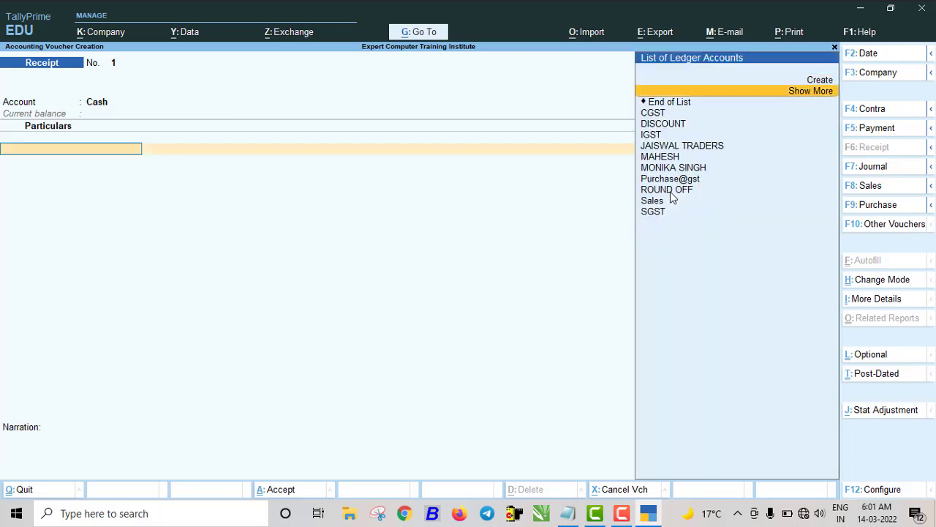
pyautogui.press('Down')
pyautogui.press('Down')
pyautogui.press('Return')
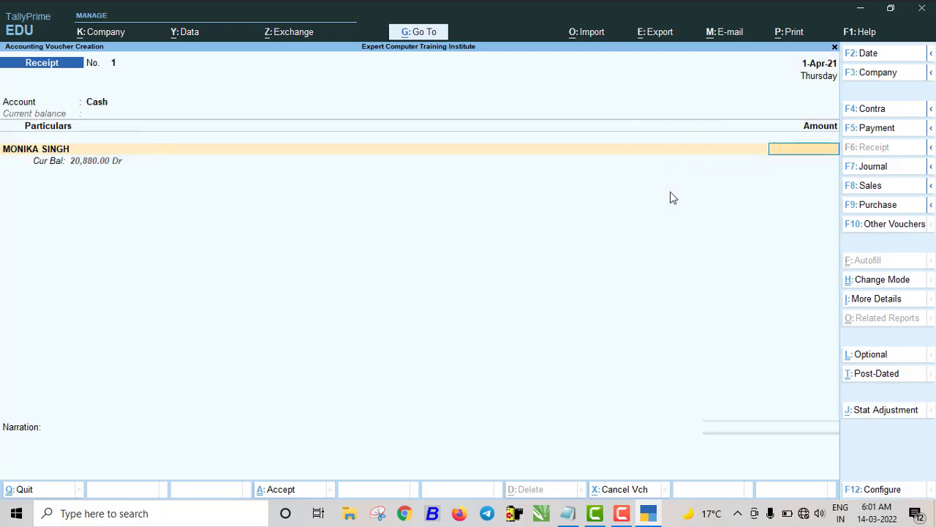
pyautogui.write('20,880')
pyautogui.press('Return')
pyautogui.press('Return')
pyautogui.press('Return')
pyautogui.press('Return')
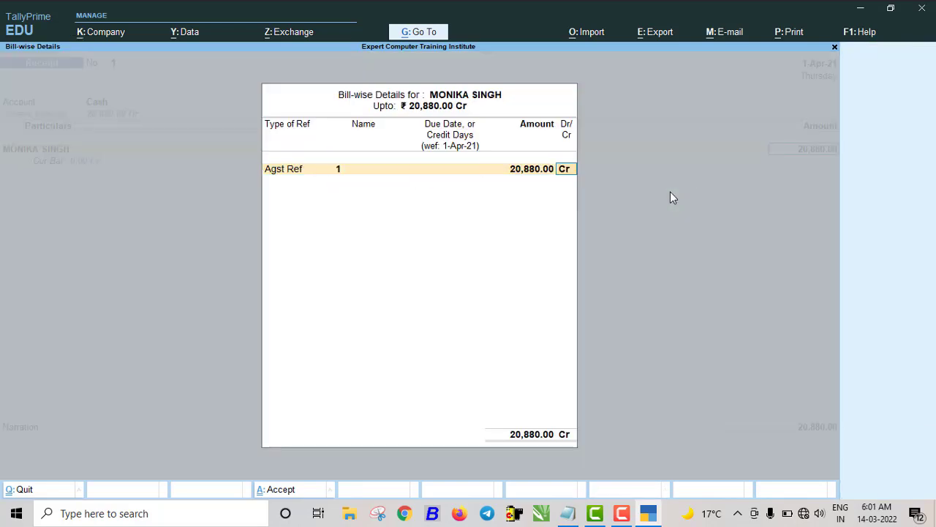
pyautogui.press('Return')
pyautogui.press('Return')
pyautogui.press('Return')
pyautogui.press('Return')
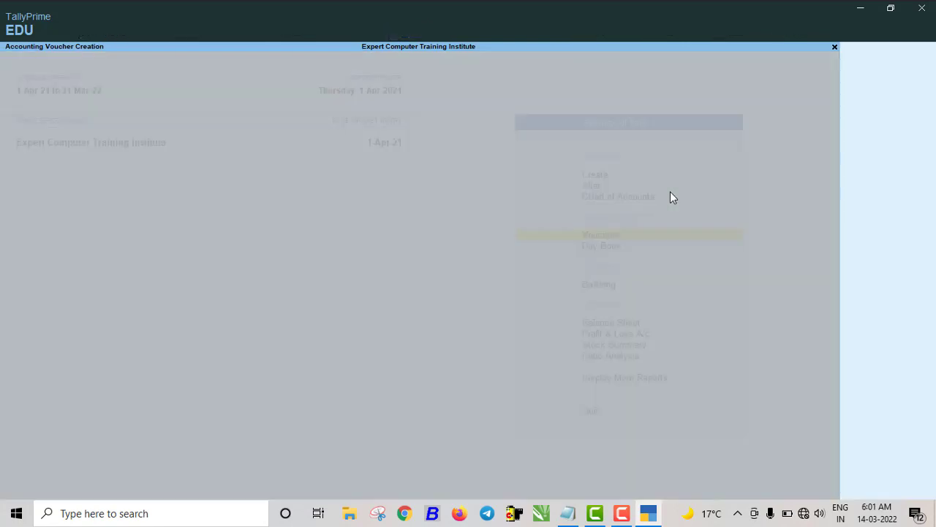
pyautogui.press('Return')
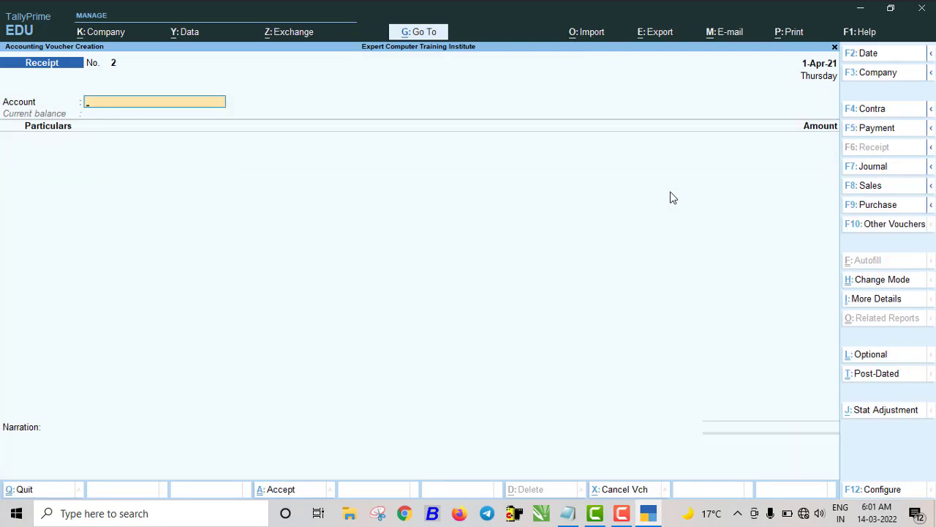
# - Enter a Cash payment voucher paying JAISWAL TRADERS 3,573 against bill 23235
pyautogui.press('F5')
pyautogui.write('C')
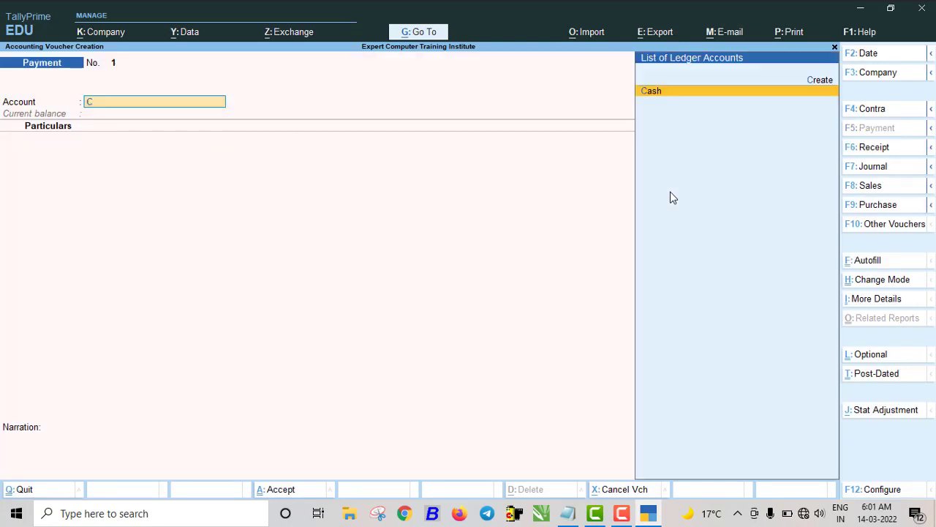
pyautogui.press('Return')
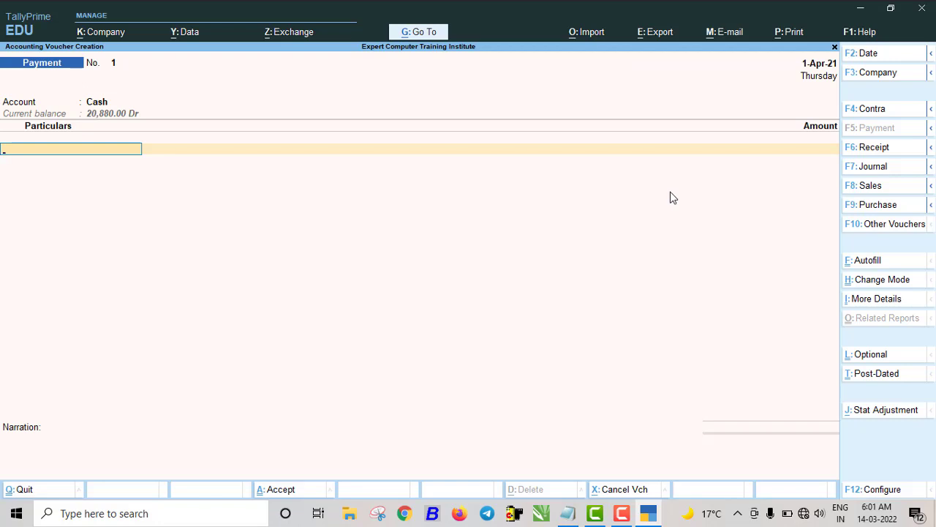
pyautogui.write('J')
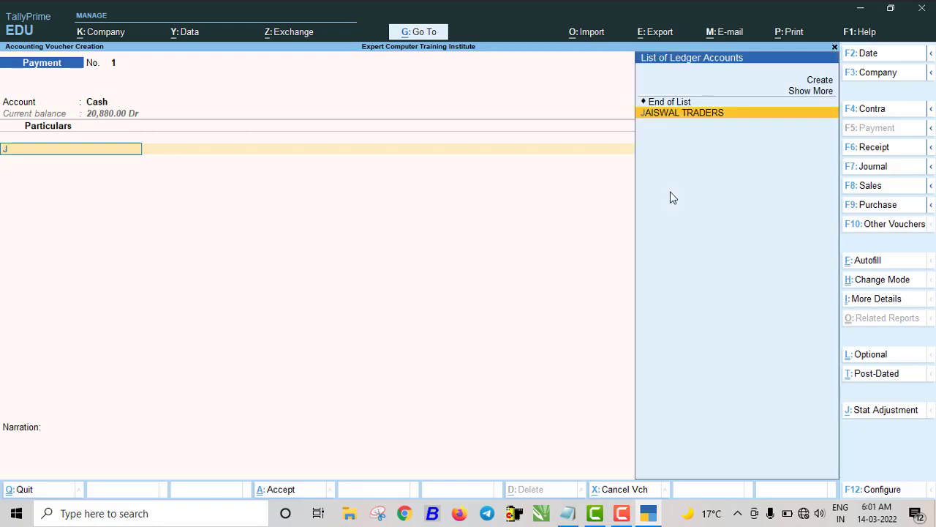
pyautogui.press('Return')
pyautogui.write('2')
pyautogui.press('BackSpace')
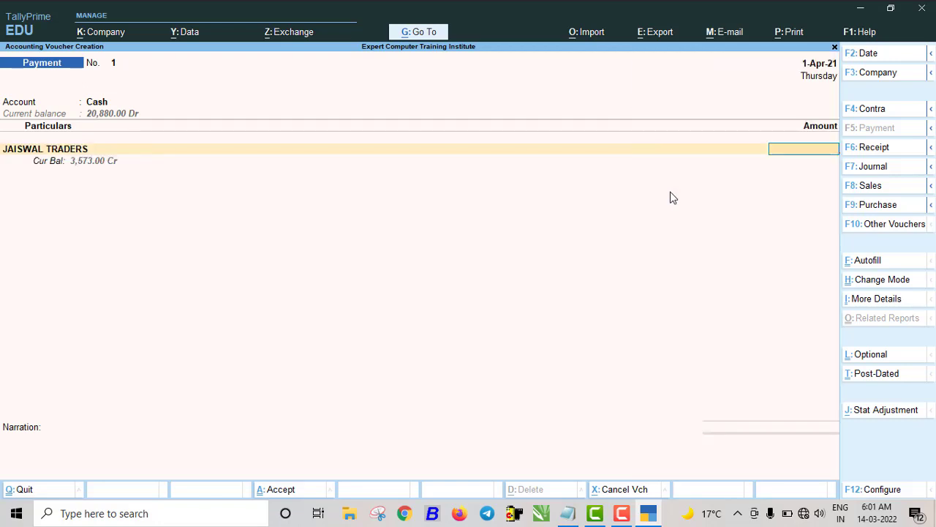
pyautogui.write('3573')
pyautogui.press('Return')
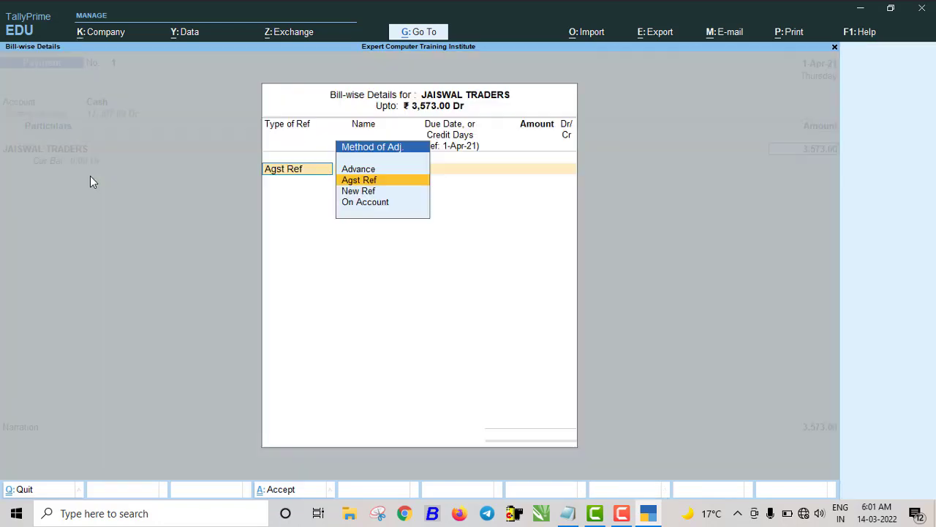
pyautogui.press('Return')
pyautogui.press('Return')
pyautogui.press('Return')
pyautogui.press('Return')
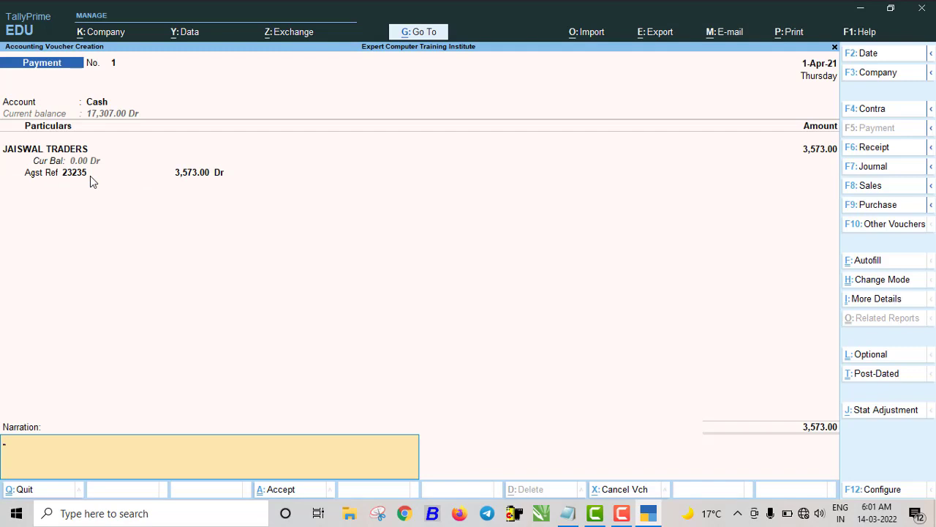
pyautogui.press('Return')
pyautogui.press('Return')
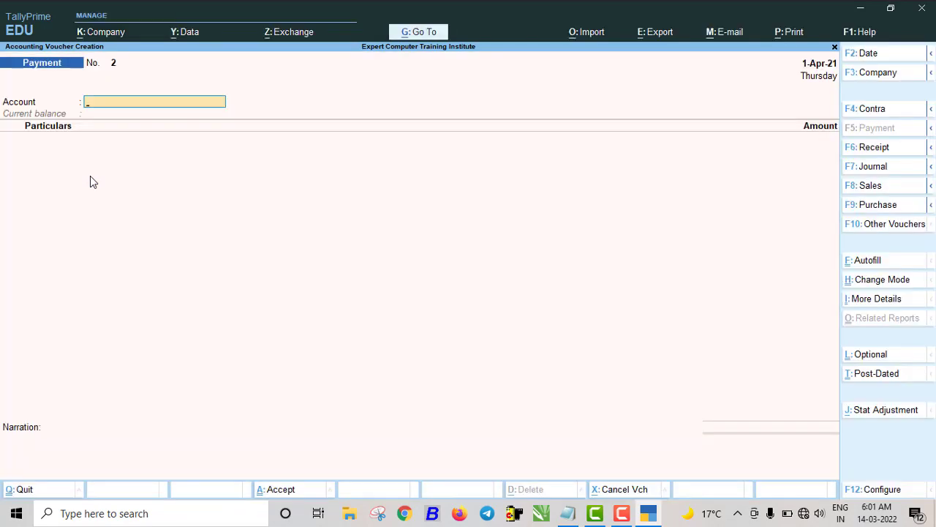
# - Create a new ledger named SBI BANK under the Bank Accounts group
pyautogui.press('Escape')
pyautogui.press('Up')
pyautogui.press('Up')
pyautogui.press('Up')
pyautogui.press('Return')
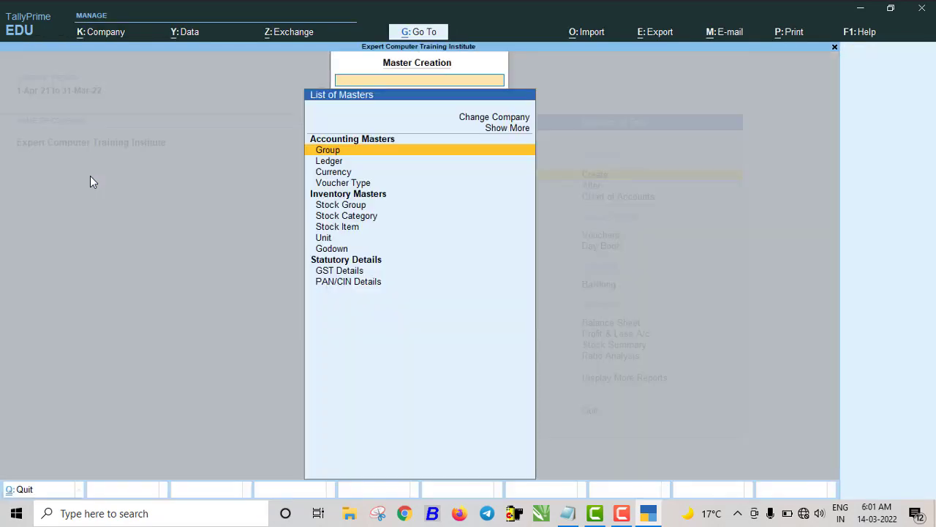
pyautogui.press('Down')
pyautogui.press('Return')
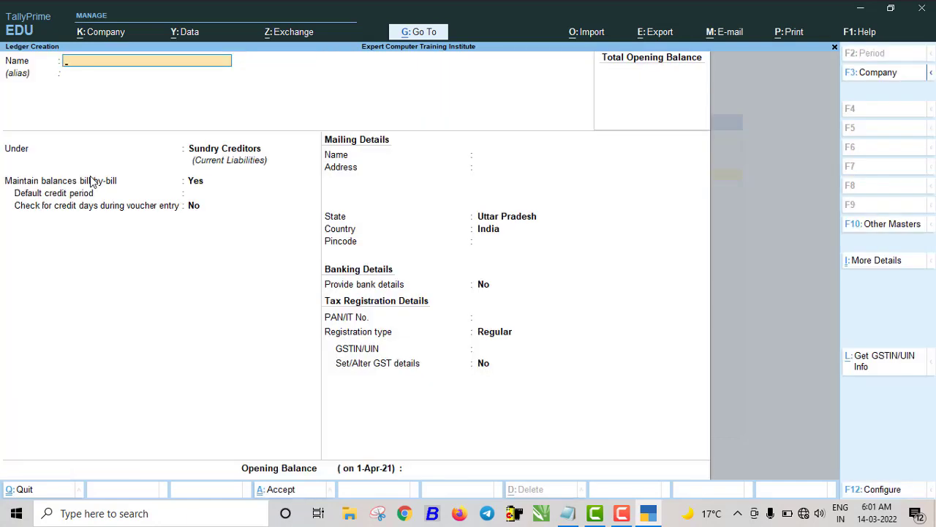
pyautogui.write('SBI BANK')
pyautogui.press('Return')
pyautogui.press('Return')
pyautogui.write('BAN')
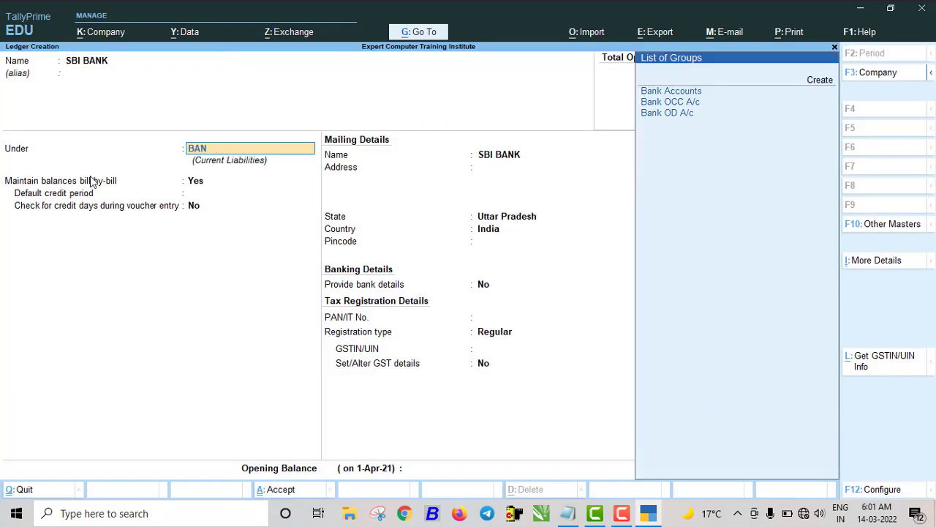
pyautogui.press('Return')
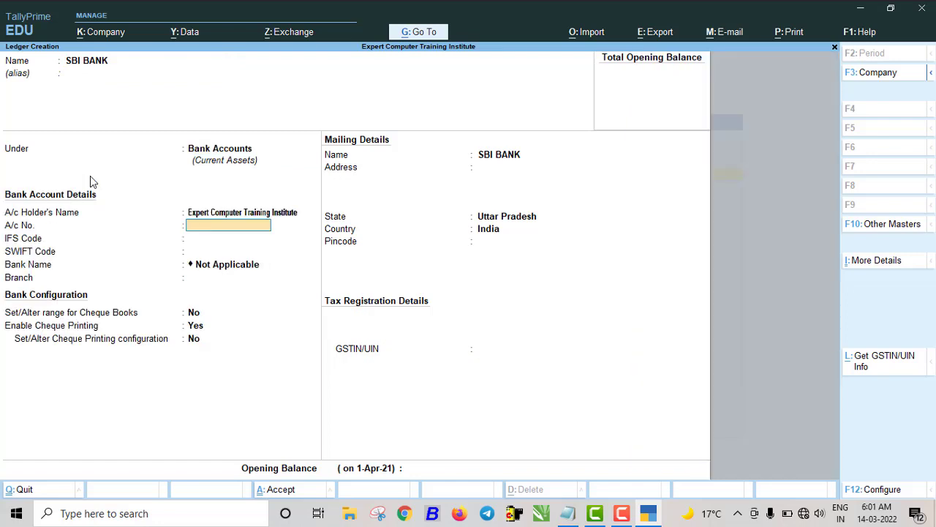
pyautogui.hotkey('ctrl', 'a')
# - Close ledger creation and go back to the Gateway of Tally
pyautogui.press('Escape')
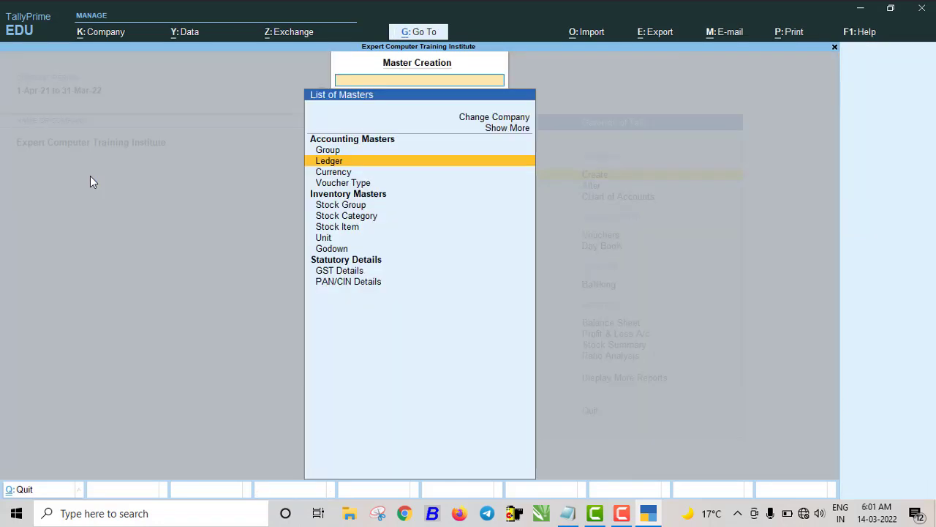
pyautogui.press('Escape')
pyautogui.press('Down')
pyautogui.press('Down')
pyautogui.press('Down')
pyautogui.press('Down')
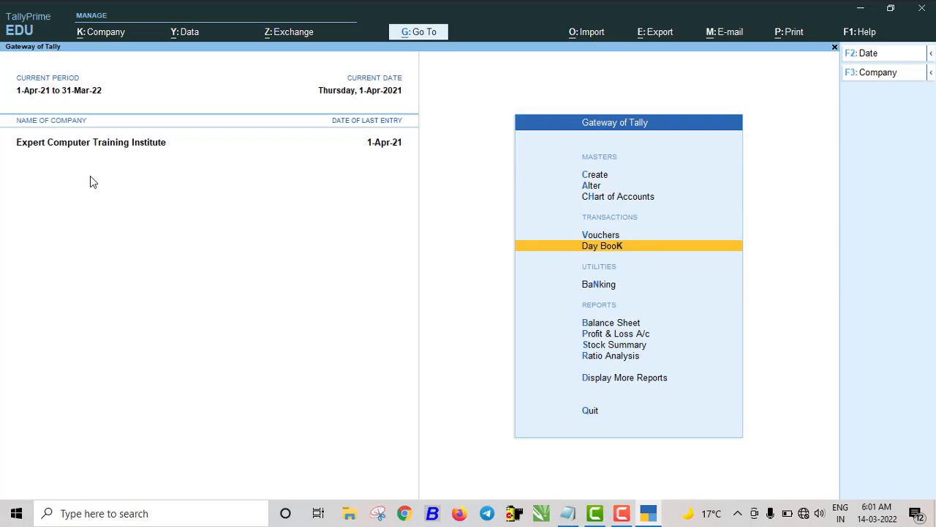
# - Save a Contra voucher moving 17,000 from Cash into SBI BANK, accepting denominations and bank details
pyautogui.press('Up')
pyautogui.press('Return')
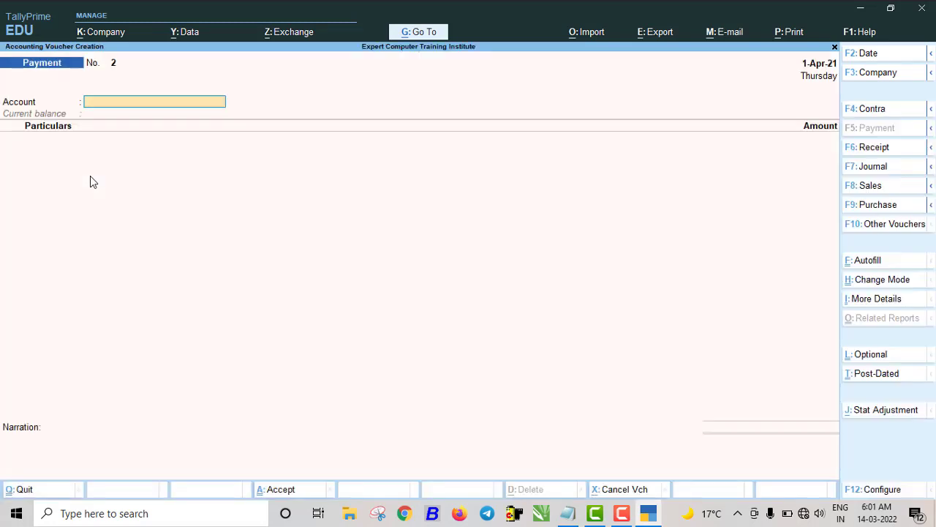
pyautogui.press('F4')
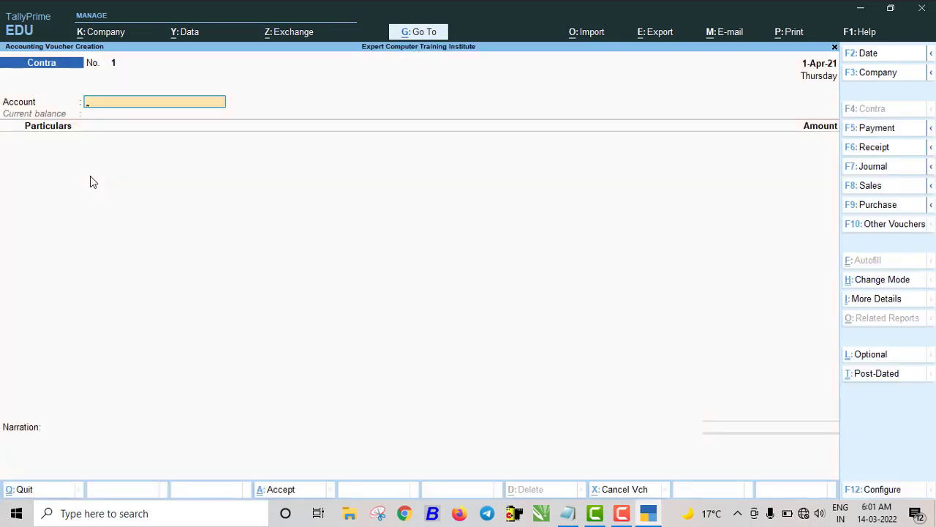
pyautogui.write('sbi')
pyautogui.press('Return')
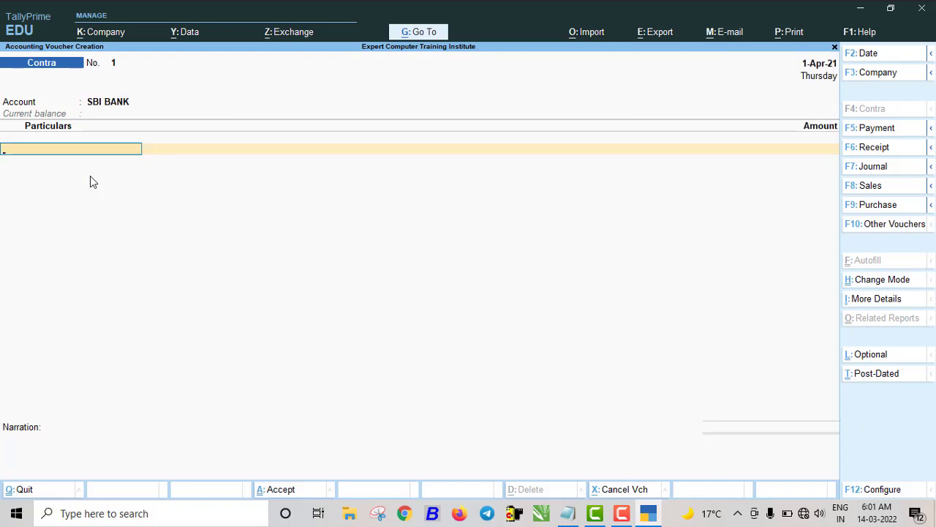
pyautogui.write('cas')
pyautogui.press('Return')
pyautogui.write('1')
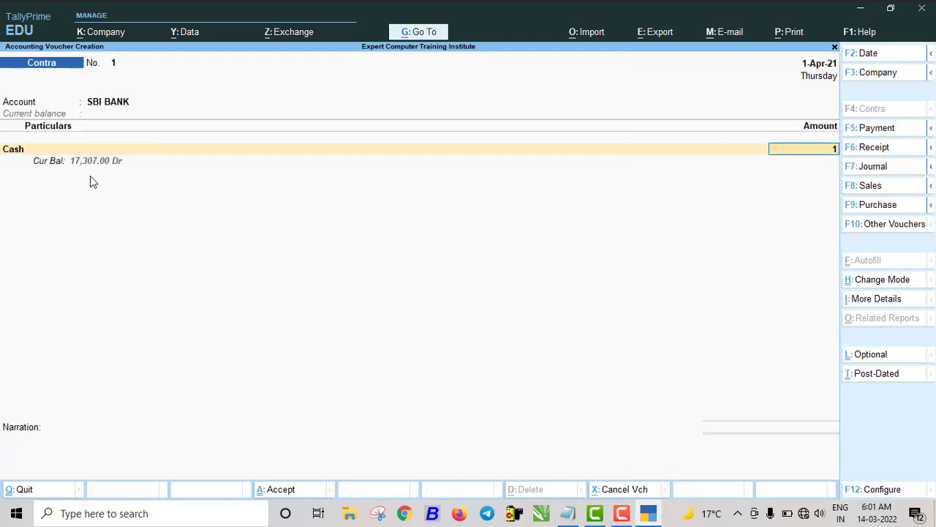
pyautogui.write('7,000')
pyautogui.press('Return')
pyautogui.press('Return')
pyautogui.press('Return')
pyautogui.press('Return')
pyautogui.press('Return')
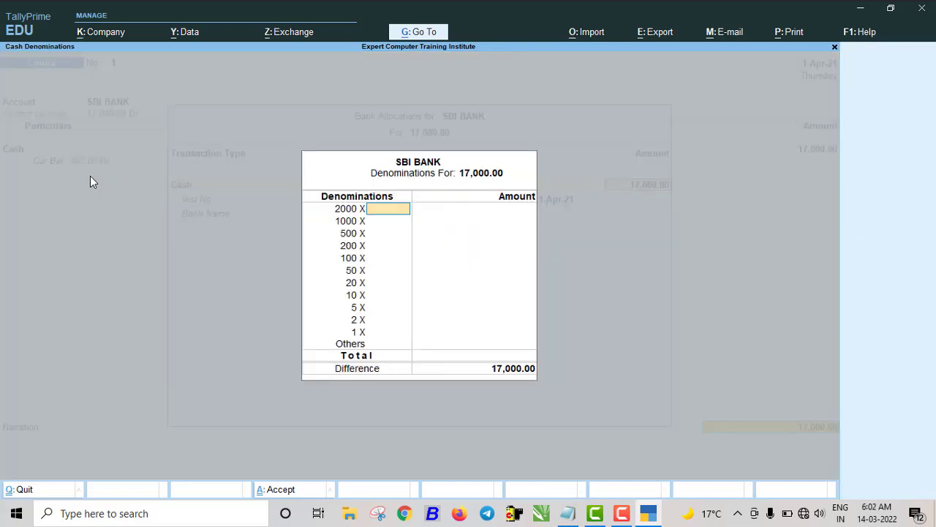
pyautogui.hotkey('ctrl', 'a')
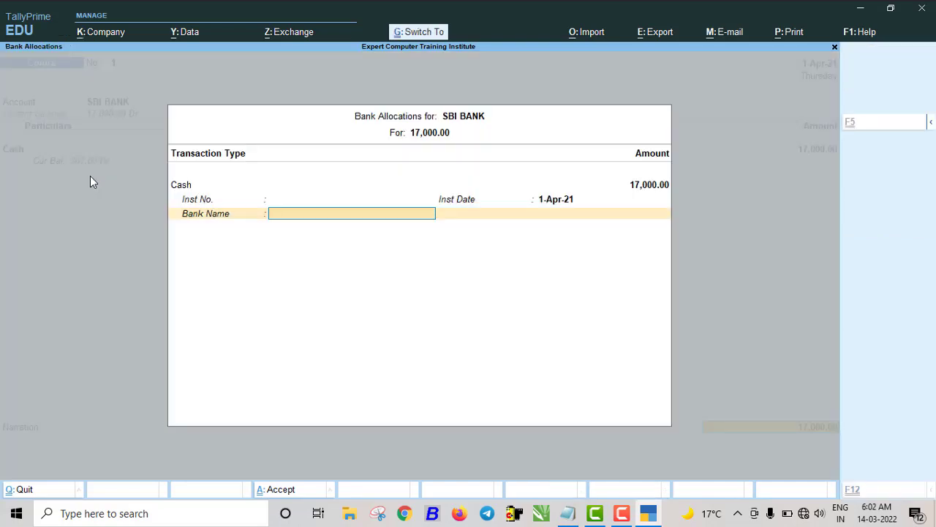
pyautogui.hotkey('ctrl', 'a')
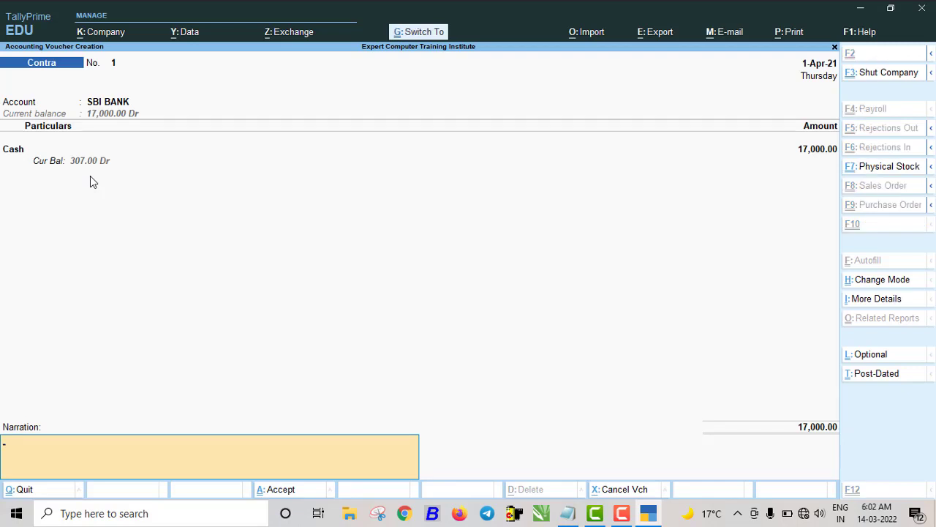
pyautogui.hotkey('ctrl', 'a')
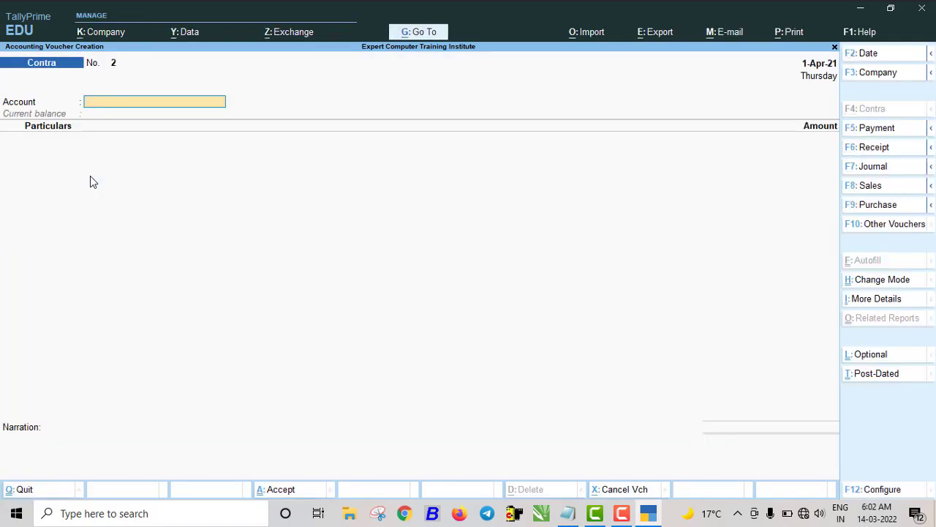
# - Open the Balance Sheet and drill into Current Assets, closing stock and bank balances
pyautogui.press('Escape')
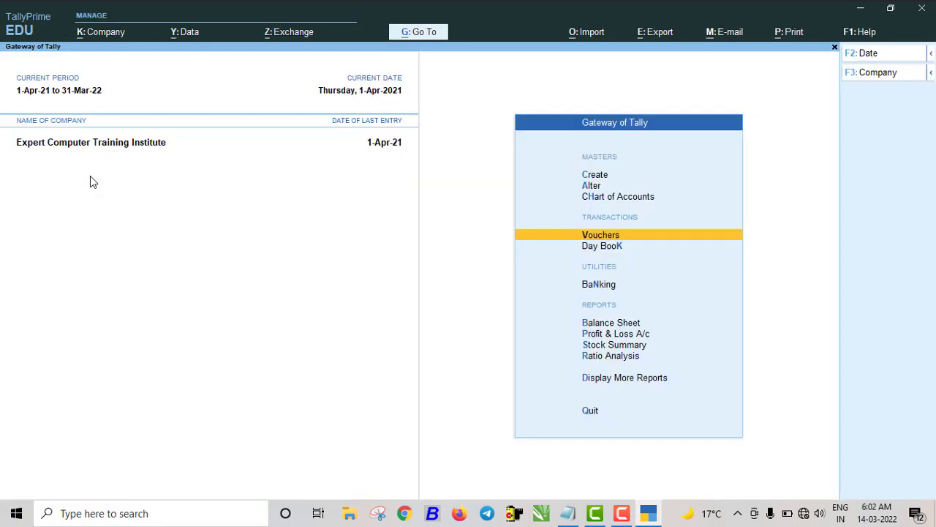
pyautogui.press('b')
pyautogui.press('Right')
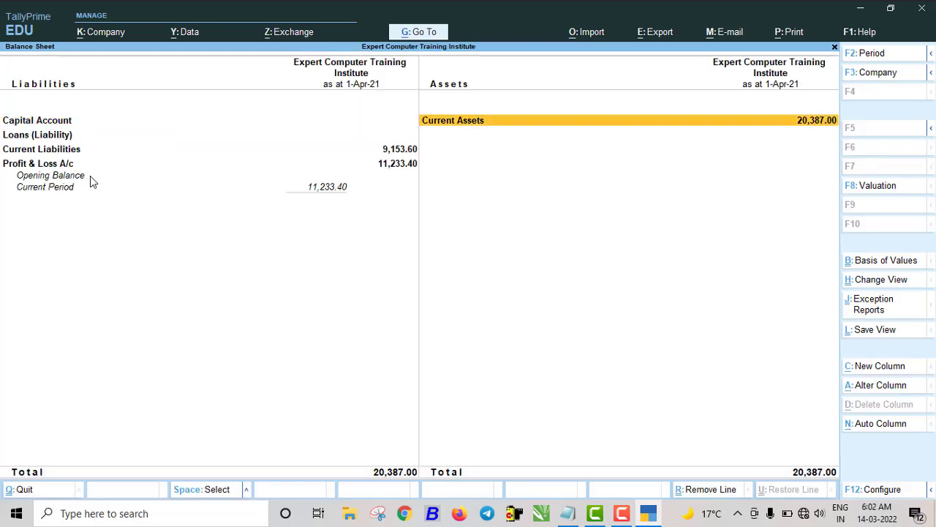
pyautogui.press('Return')
pyautogui.press('Return')
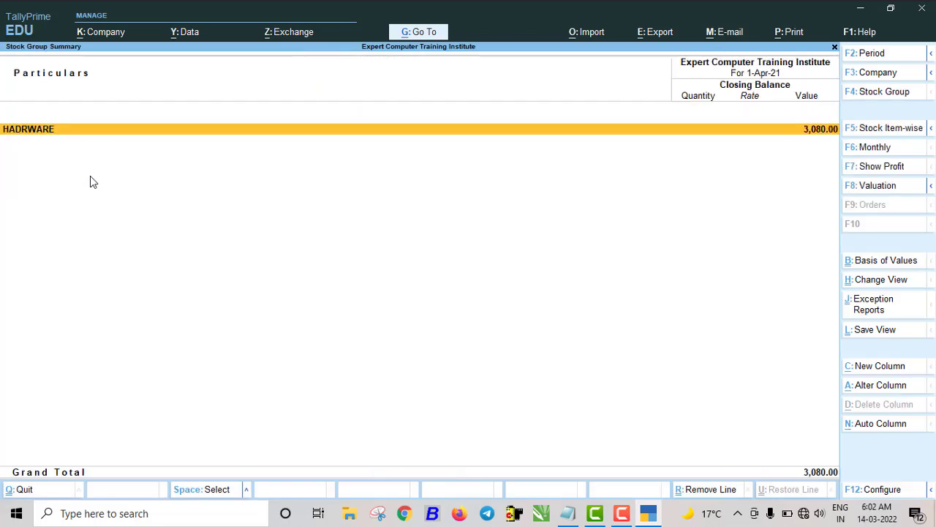
pyautogui.press('Return')
pyautogui.press('Escape')
pyautogui.press('Escape')
pyautogui.press('Down')
pyautogui.press('Down')
pyautogui.press('Down')
pyautogui.press('Return')
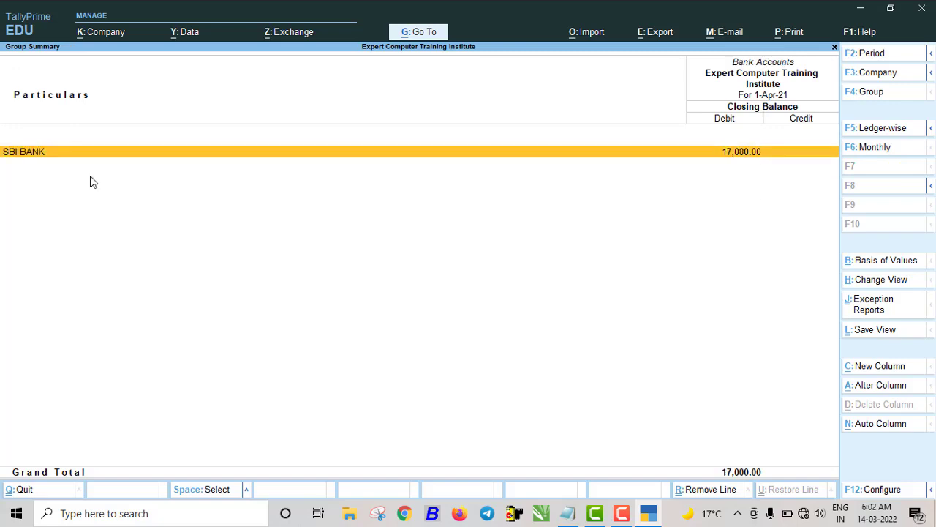
pyautogui.press('Escape')
pyautogui.press('Up')
pyautogui.press('Escape')
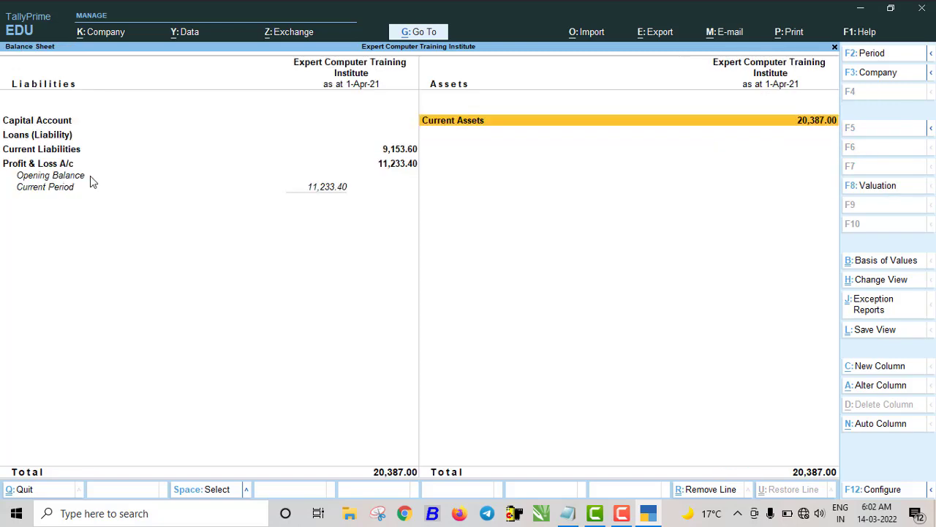
# - Drill into Current Liabilities to view Sundry Creditors, then return to the Balance Sheet
pyautogui.press('Left')
pyautogui.press('Down')
pyautogui.press('Down')
pyautogui.press('Return')
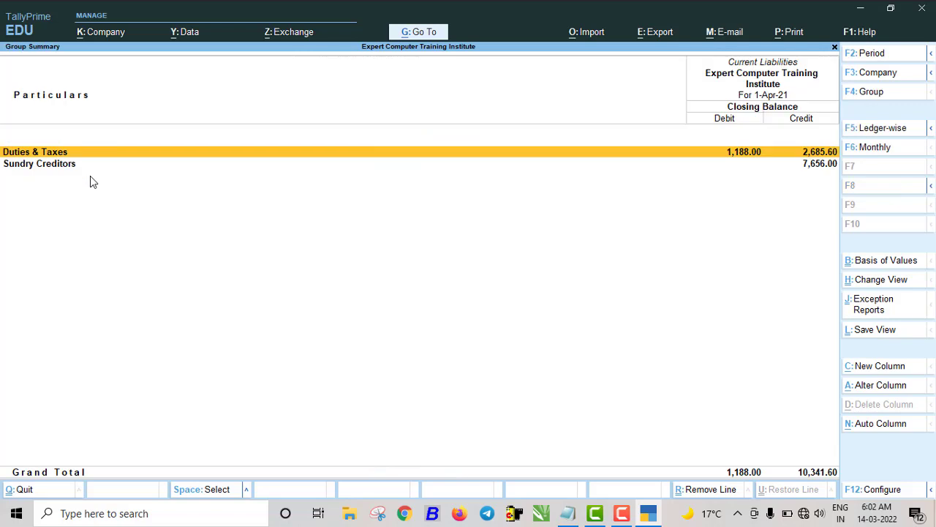
pyautogui.press('Down')
pyautogui.press('Escape')
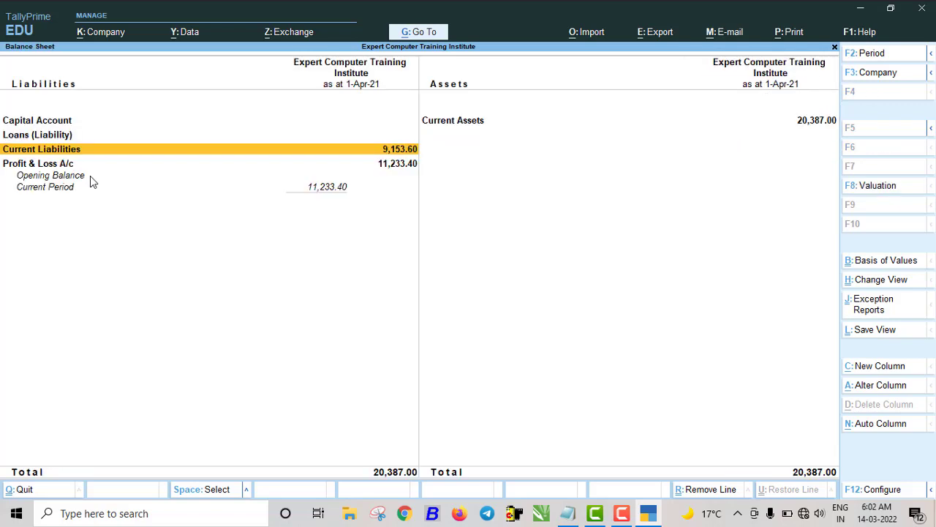